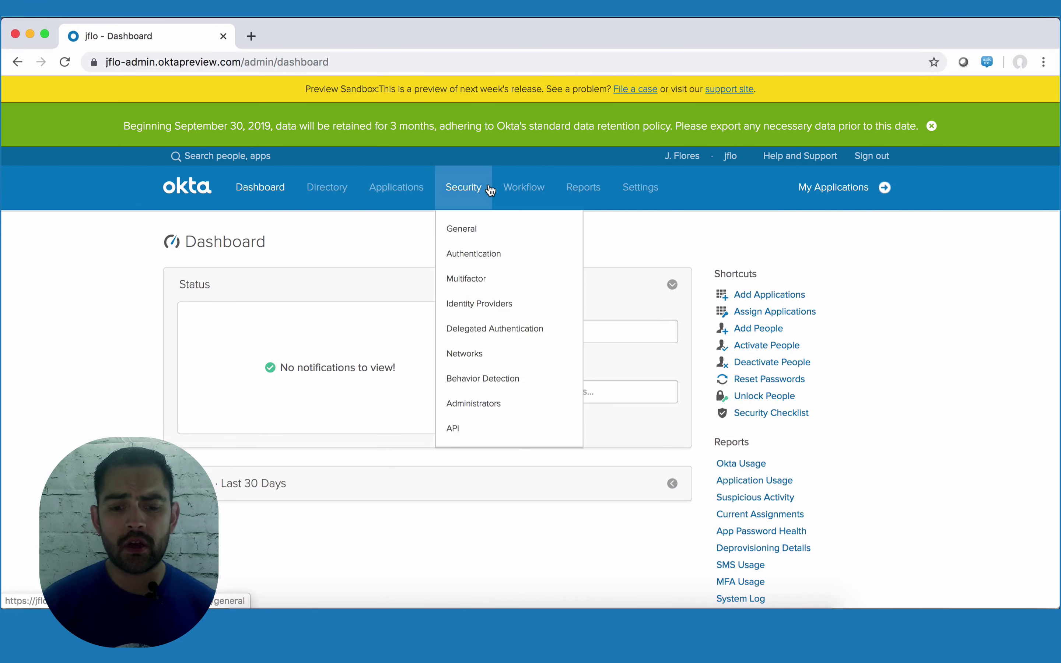
- Open the Workflows console from the Admin Console and start a new flow in the Shared Folder
mouse_move(519, 190)
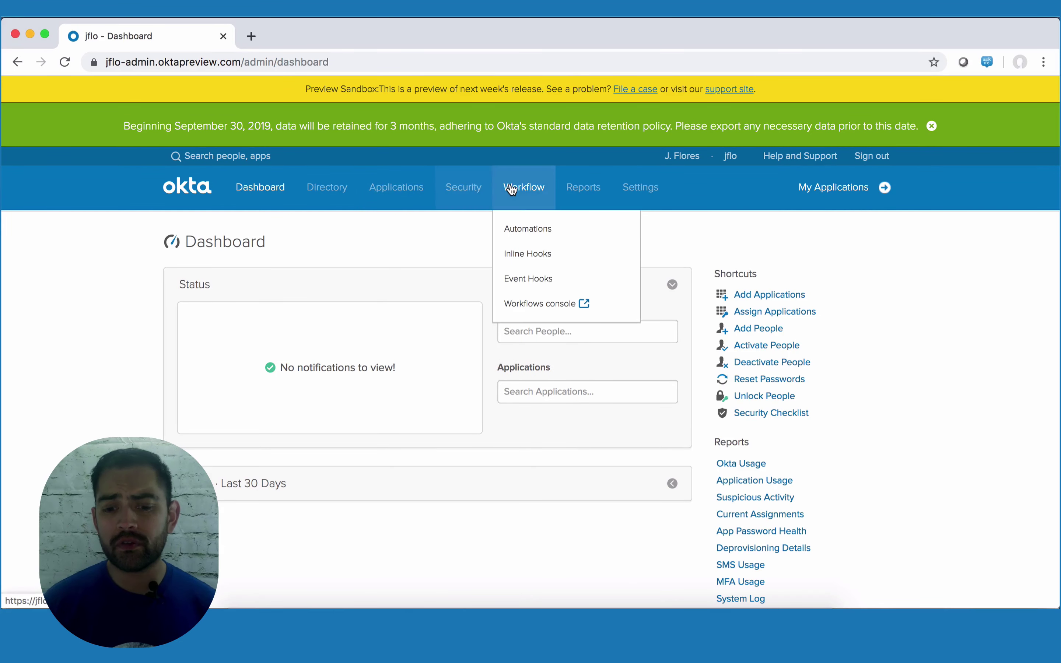
left_click(538, 313)
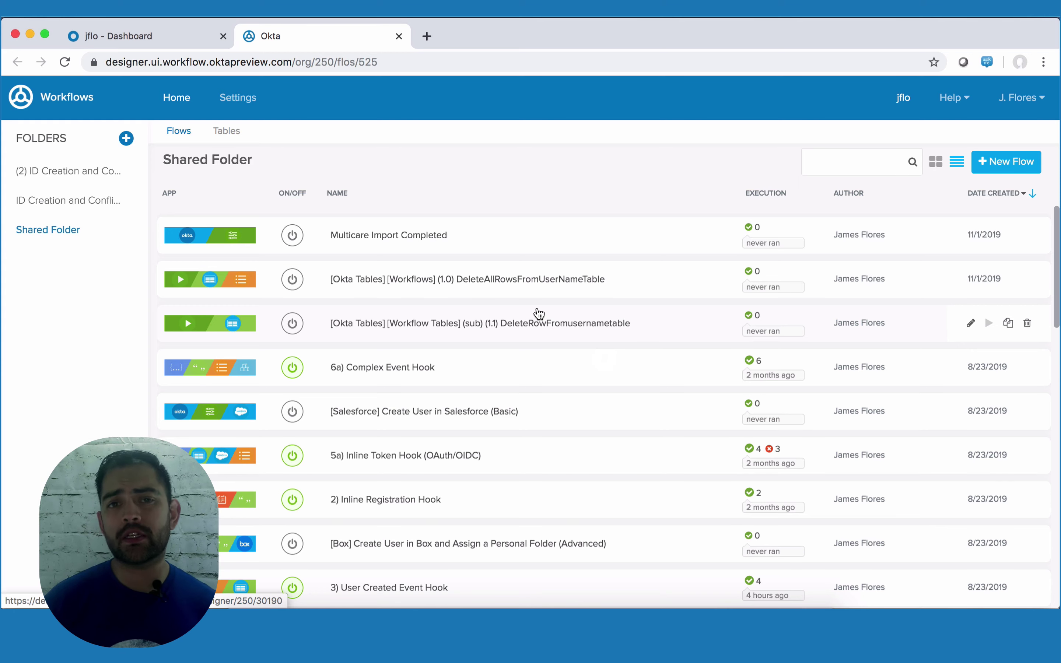
left_click(1006, 171)
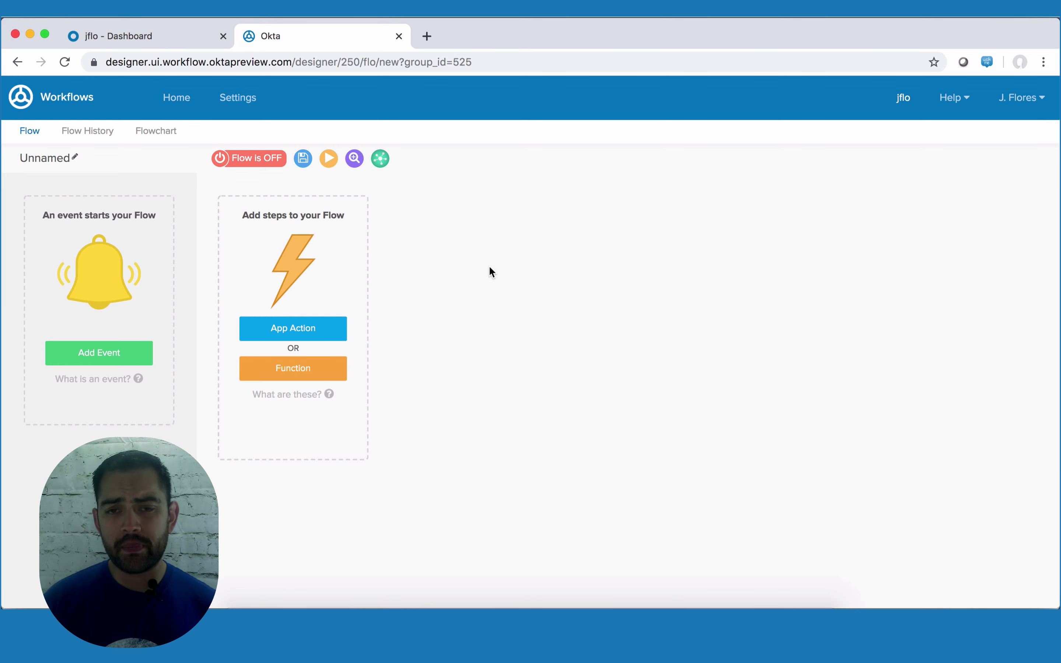
- Make the flow start from the Okta 'User Assigned to Application' event
left_click(129, 356)
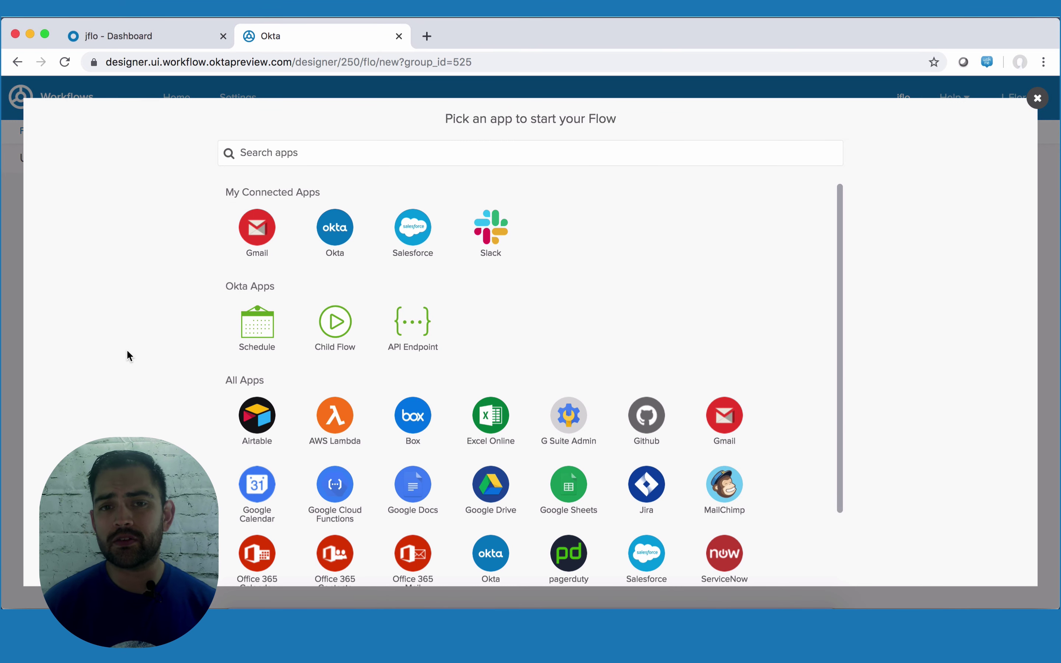
left_click(327, 230)
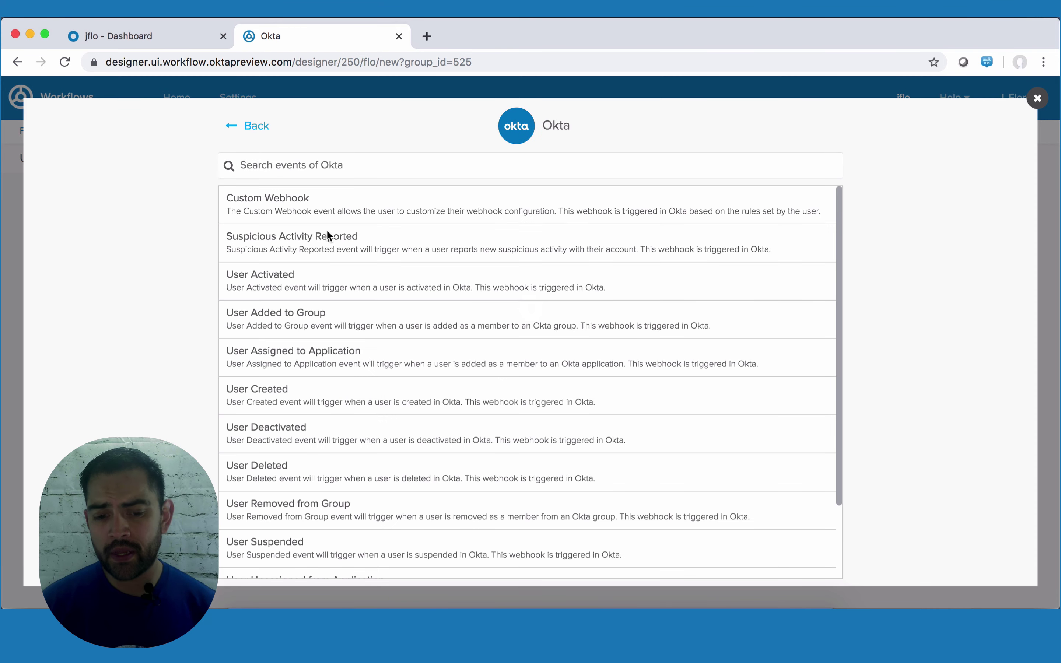
scroll(326, 232, "down", 3)
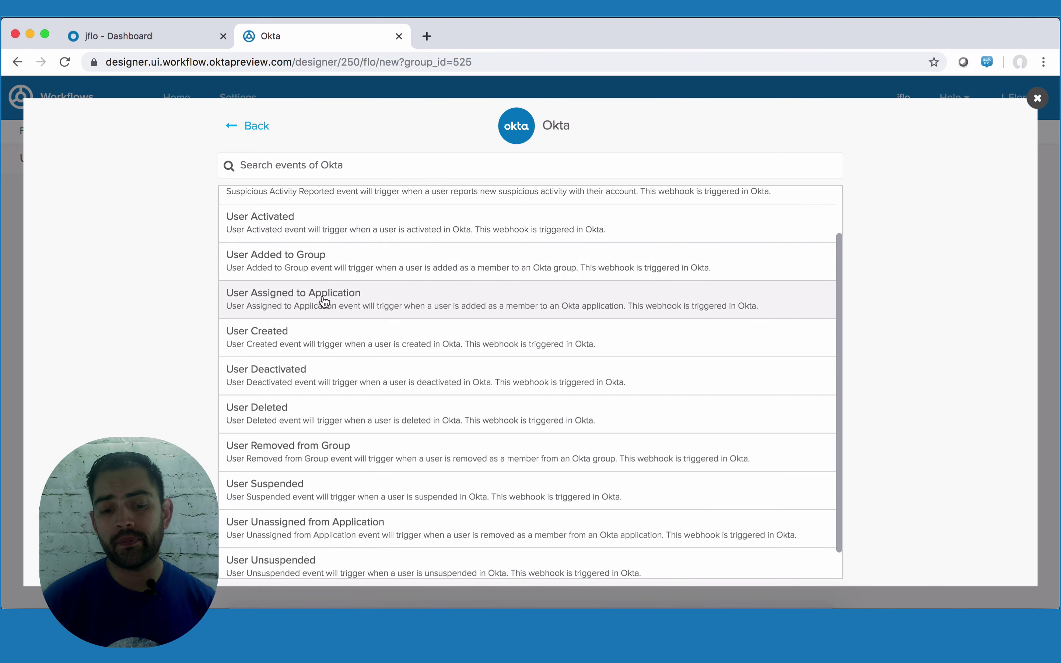
left_click(323, 301)
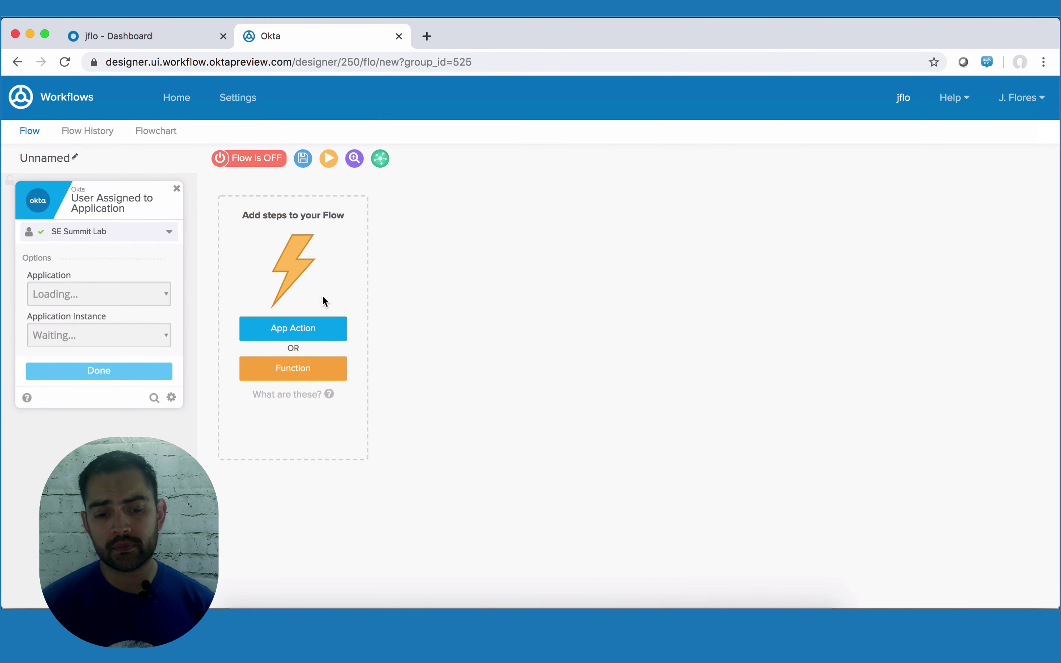
- Set the trigger's Application to salesforce and its instance to Salesforce.com, and confirm
left_click(136, 295)
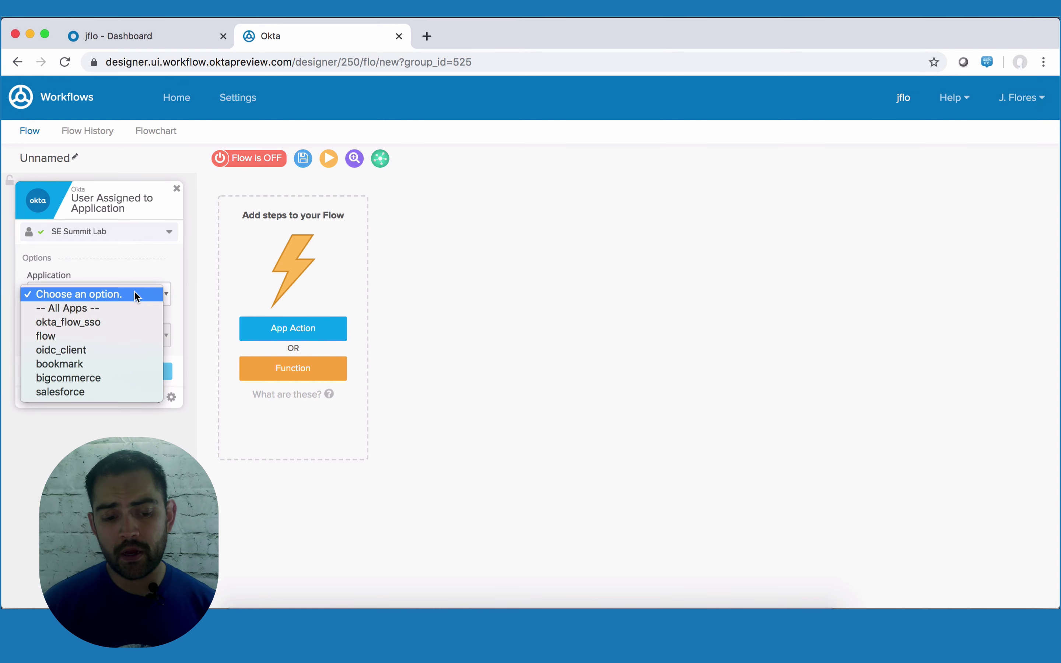
left_click(73, 392)
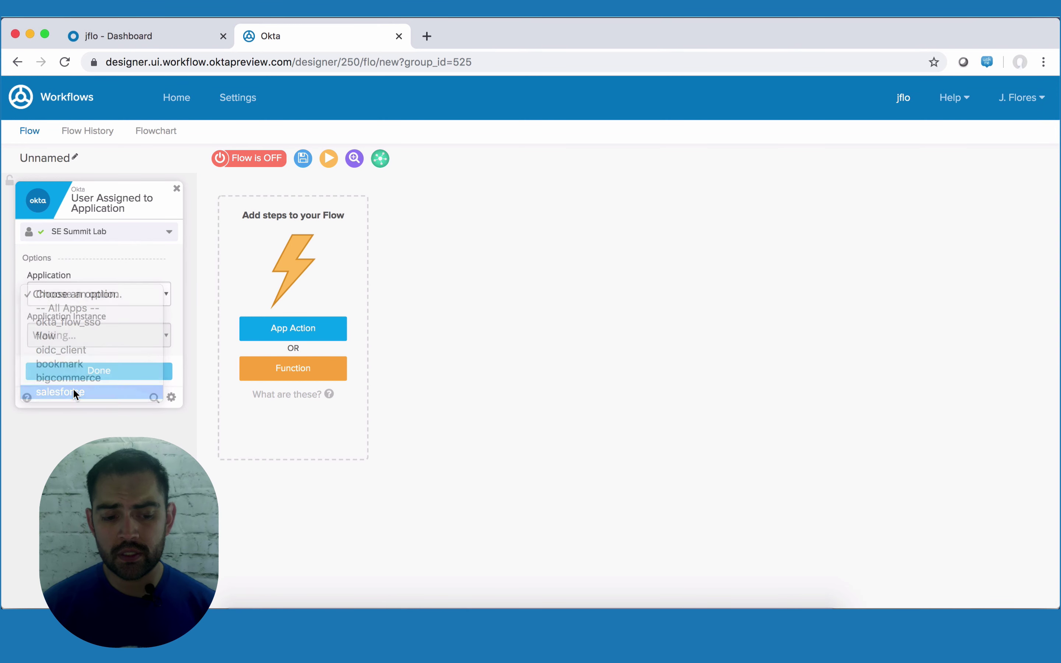
left_click(126, 333)
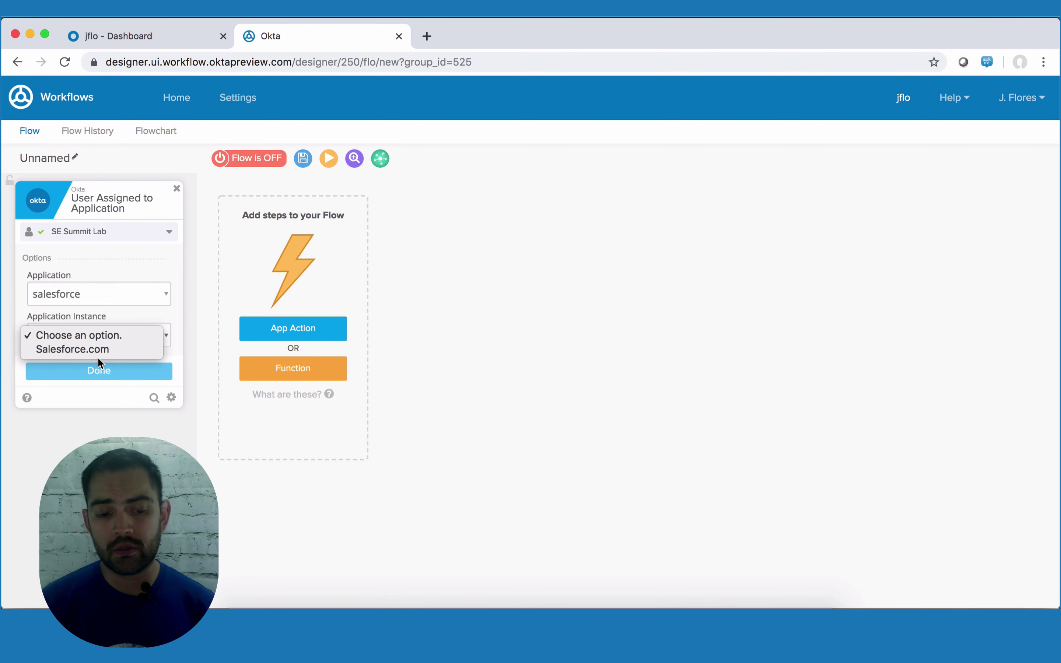
left_click(92, 348)
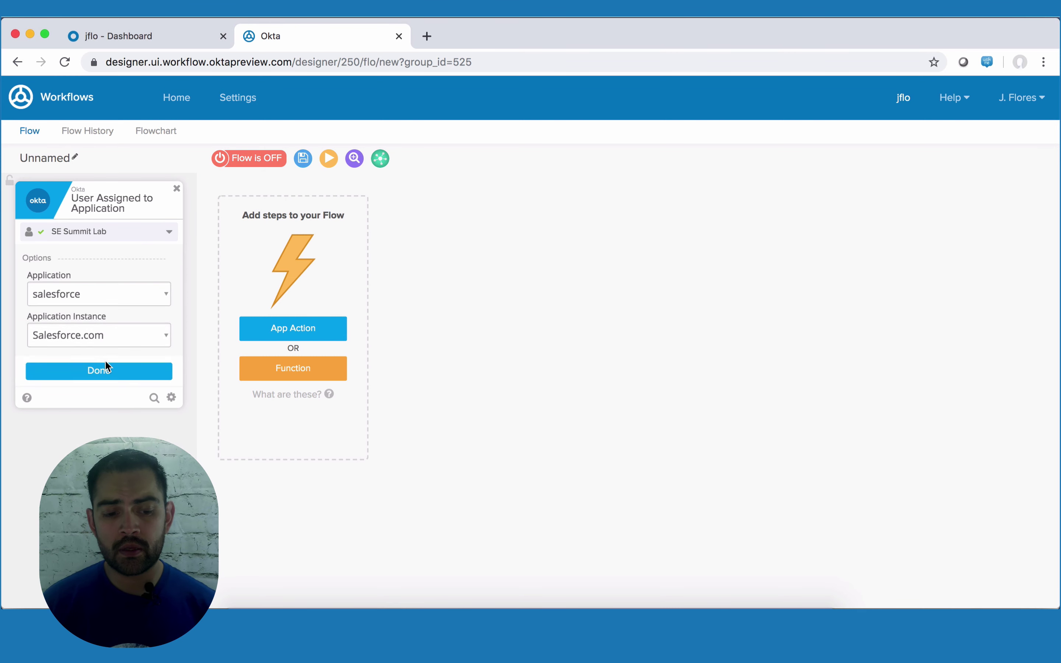
left_click(107, 371)
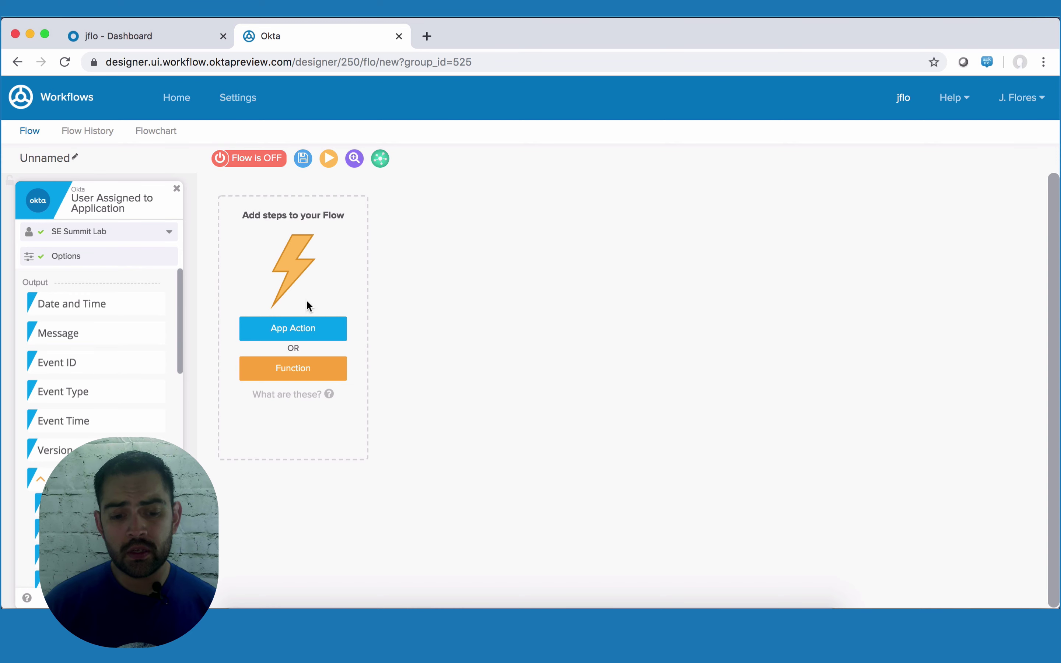
left_click(324, 334)
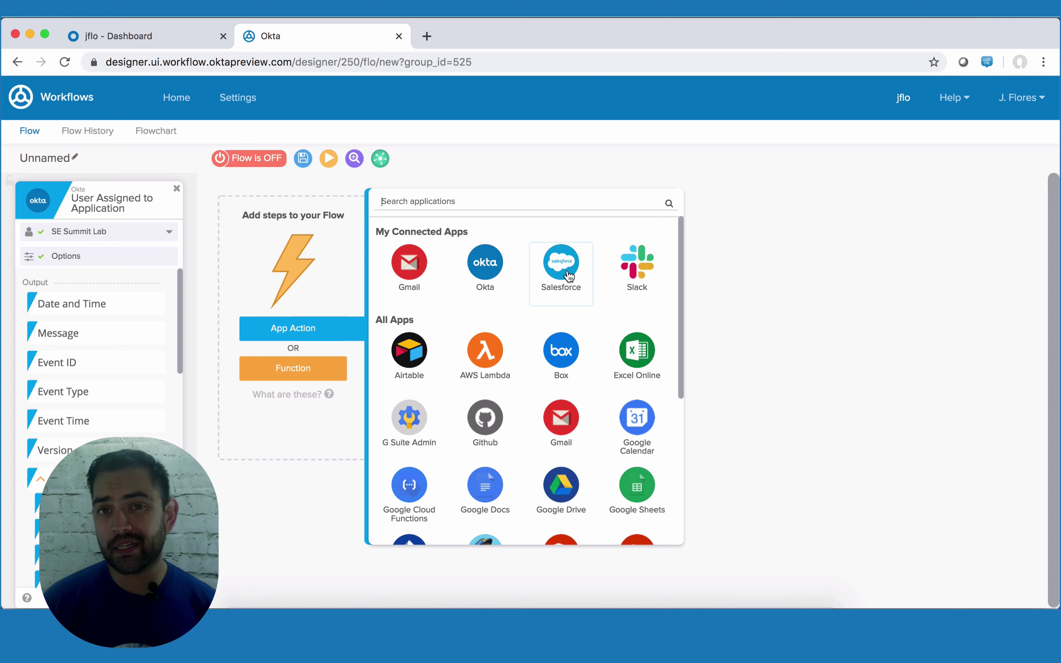
- Add the Salesforce 'Search Users' action after the trigger
left_click(568, 275)
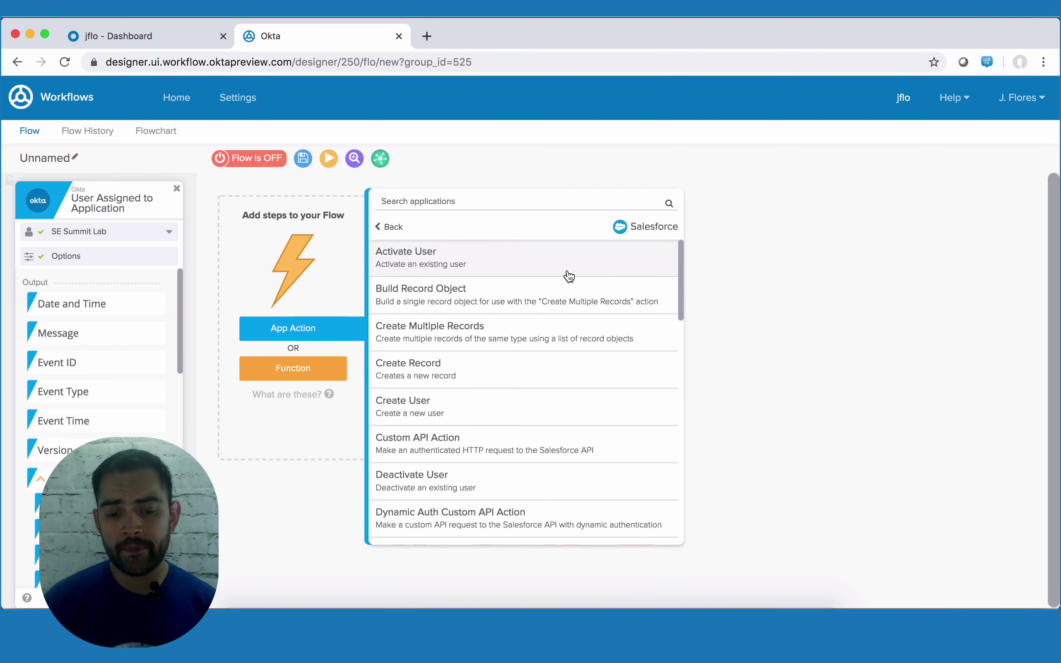
scroll(569, 276, "down", 10)
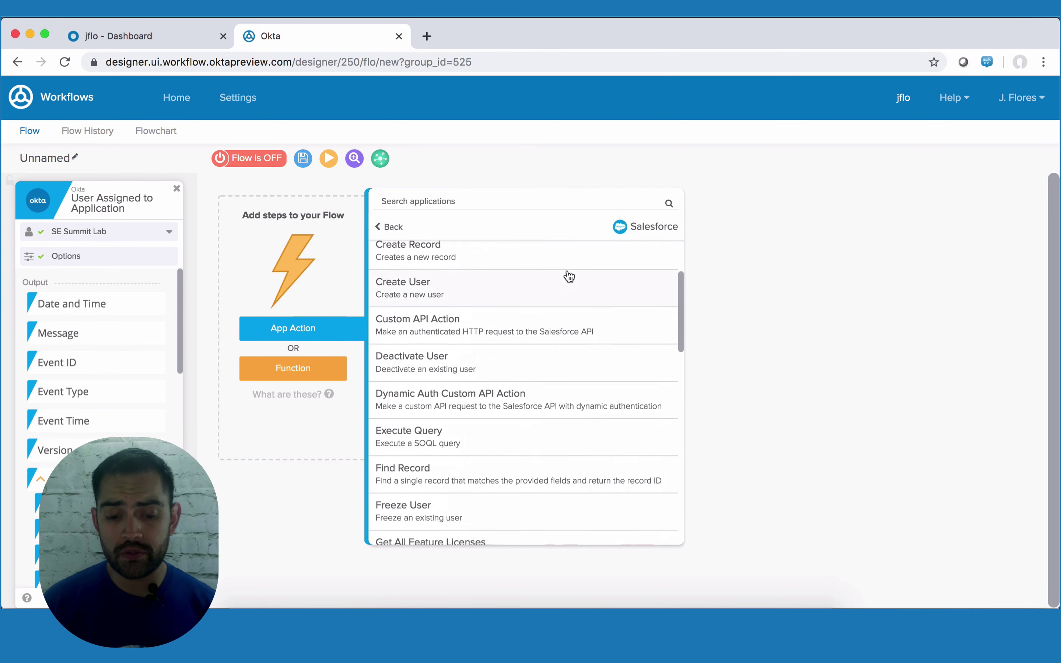
scroll(569, 276, "down", 7)
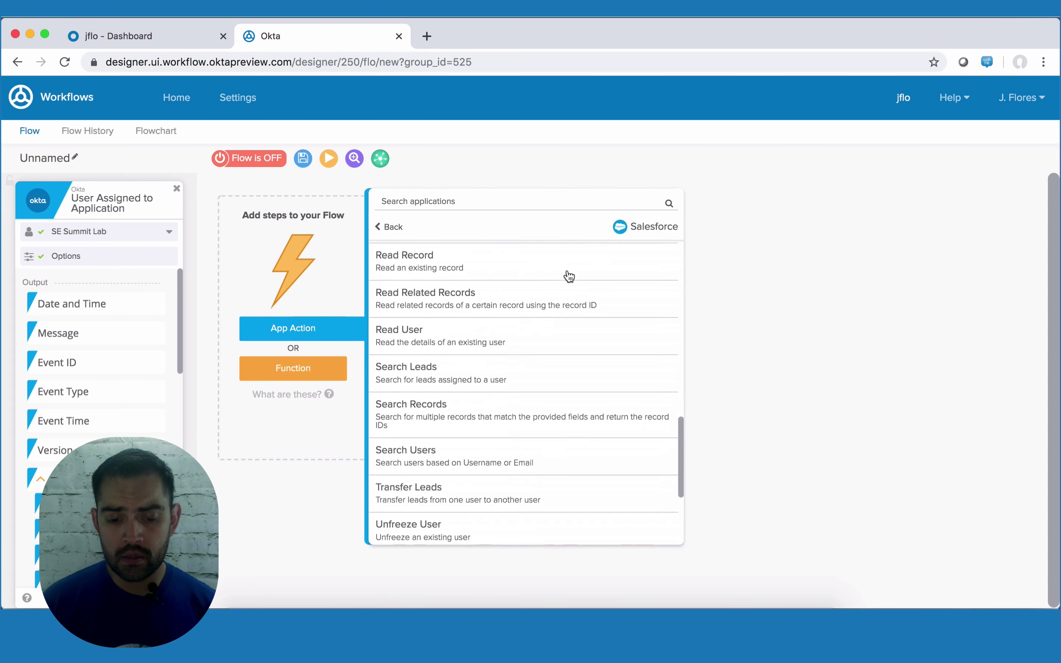
left_click(445, 446)
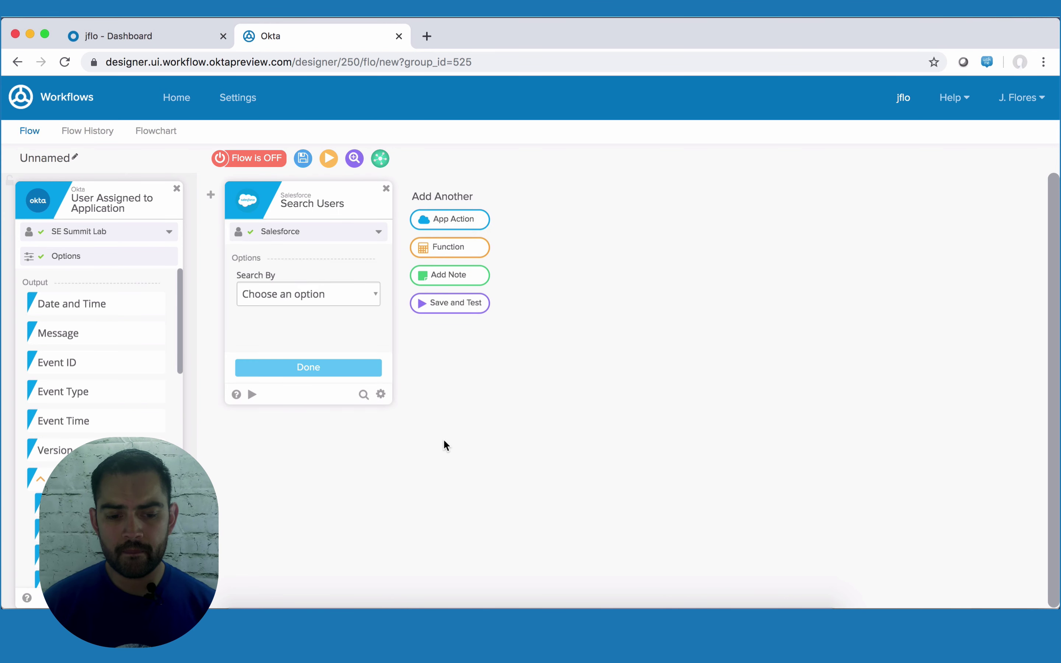
- Search users by Username, return Email and Is Frozen?, and use the trigger's Alternate ID as the query value
left_click(346, 296)
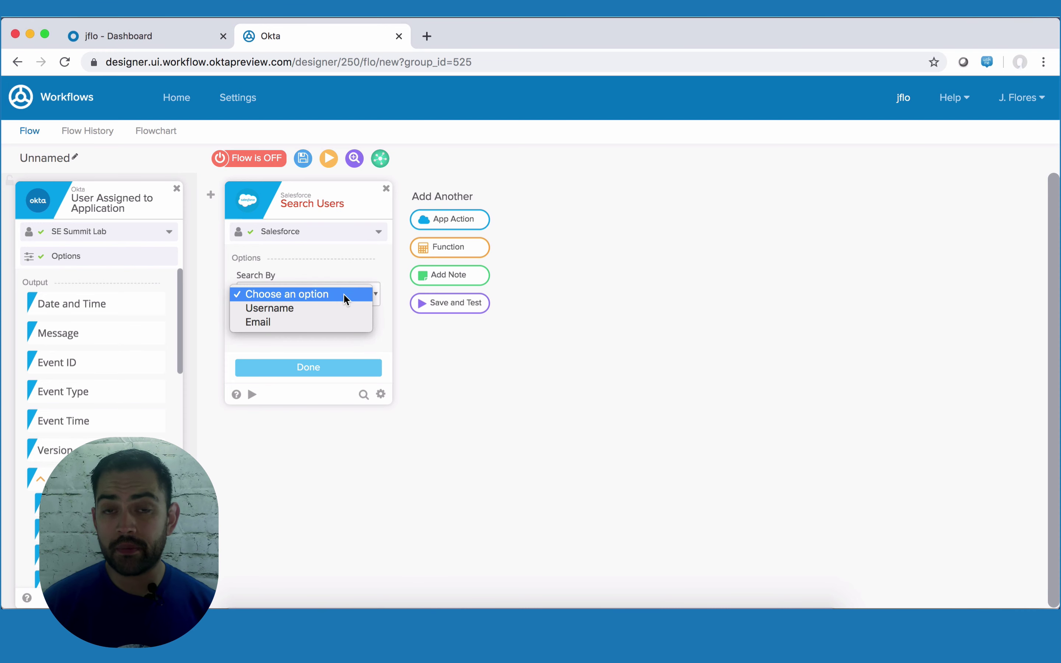
left_click(332, 309)
left_click(329, 371)
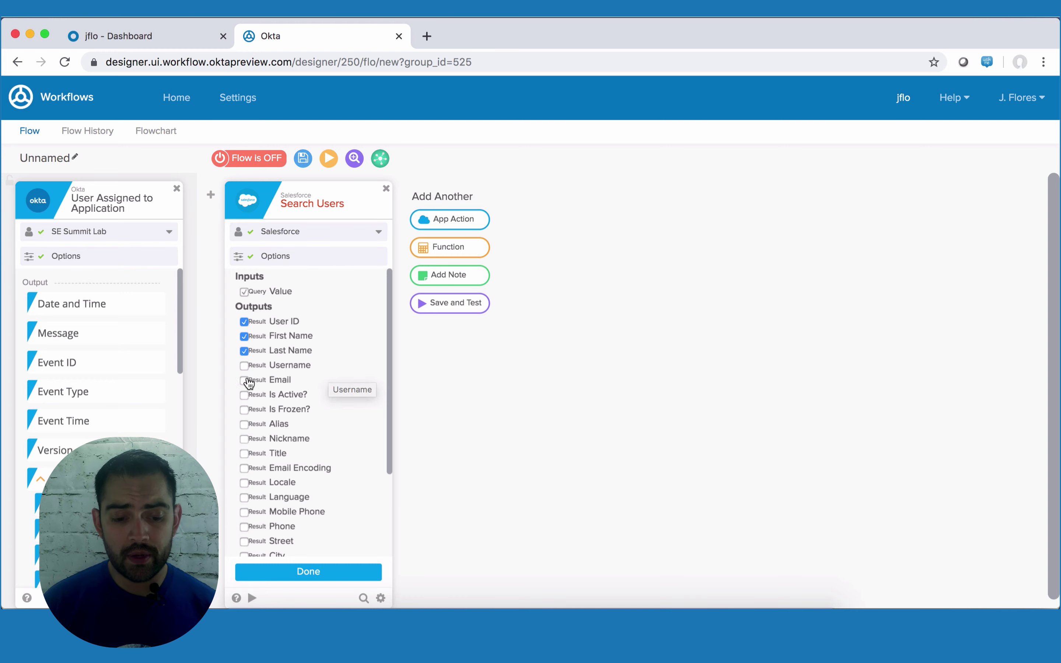
left_click(244, 380)
left_click(245, 409)
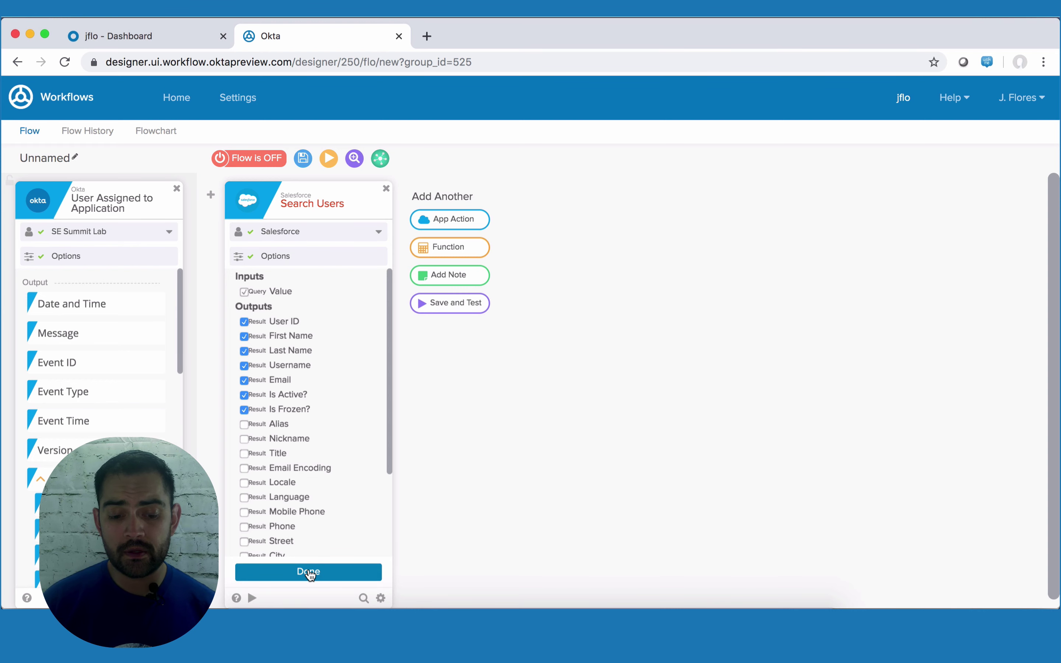
left_click(309, 572)
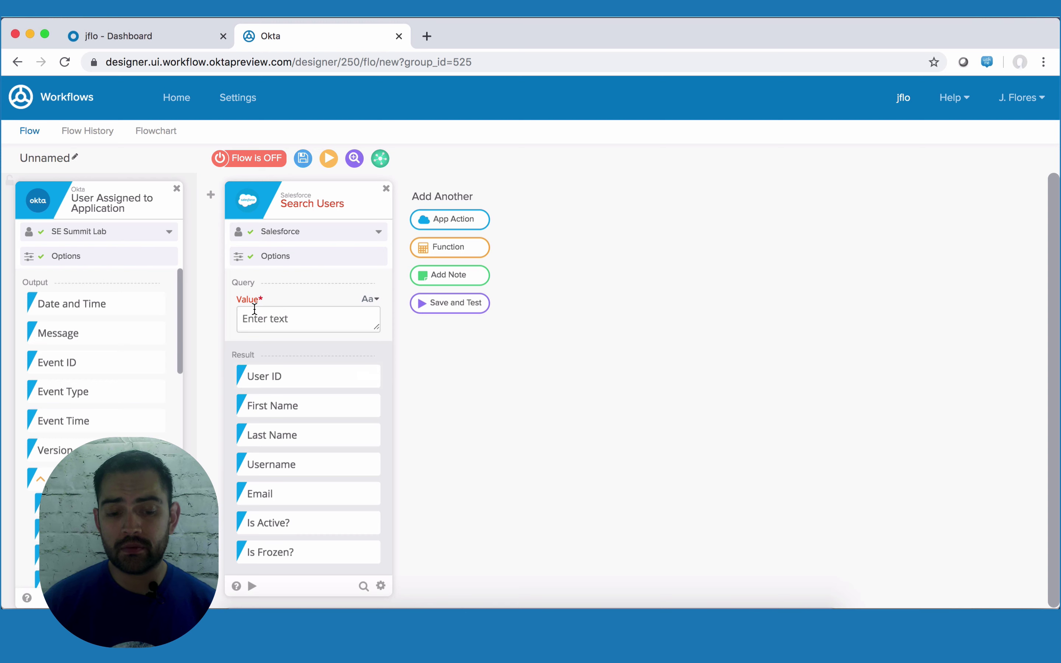
scroll(75, 425, "down", 3)
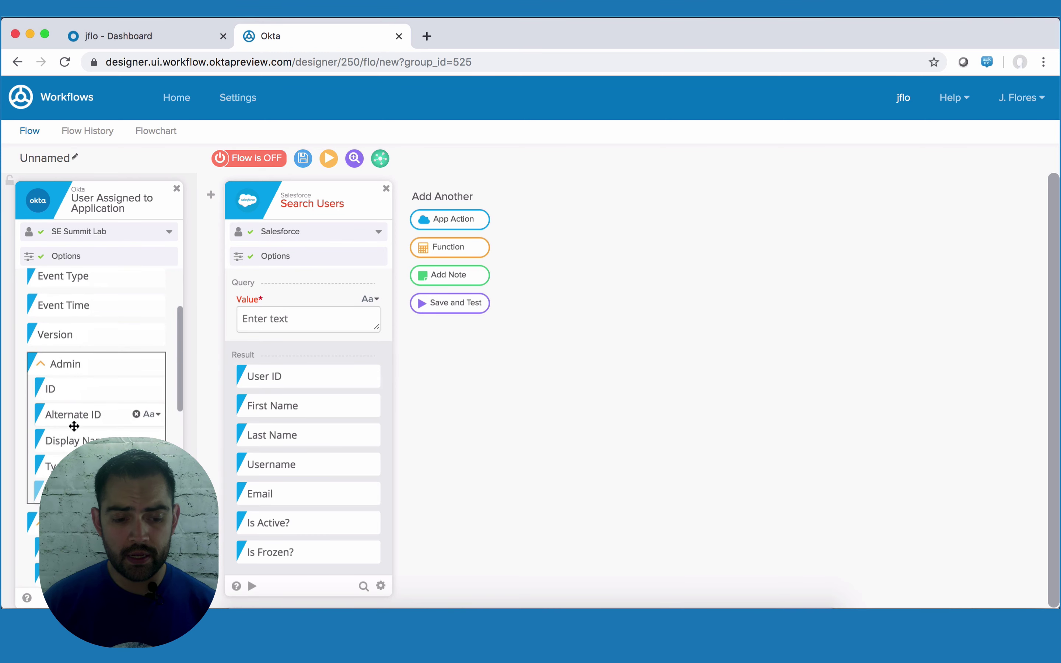
left_click_drag(57, 417, 272, 324)
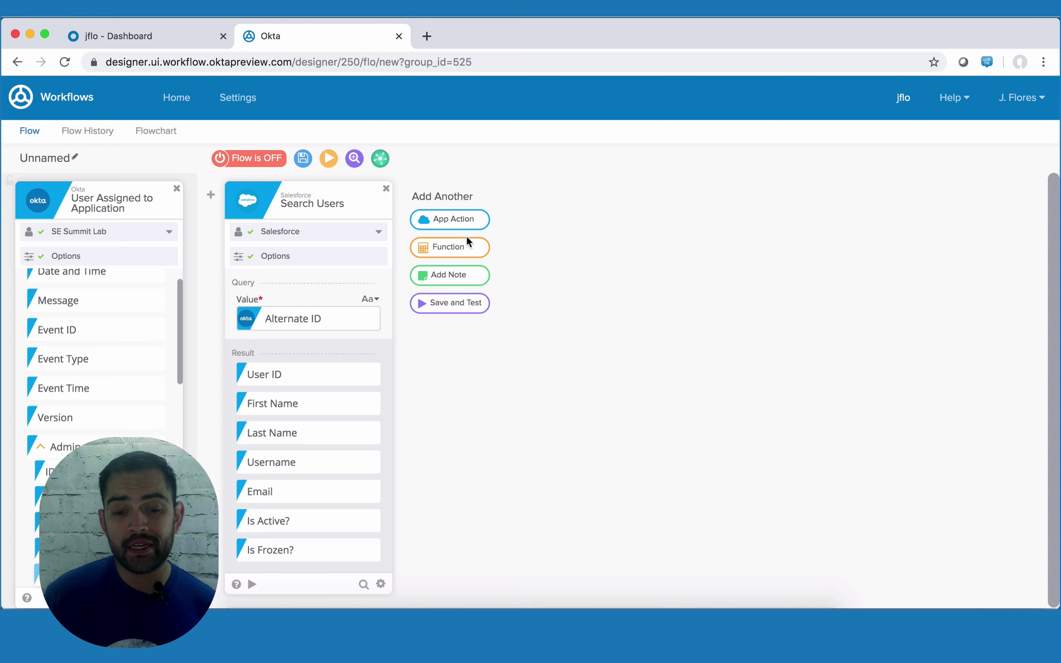
- Add an If/Else that tests whether the Salesforce User ID 'is empty', with value b null
left_click(463, 248)
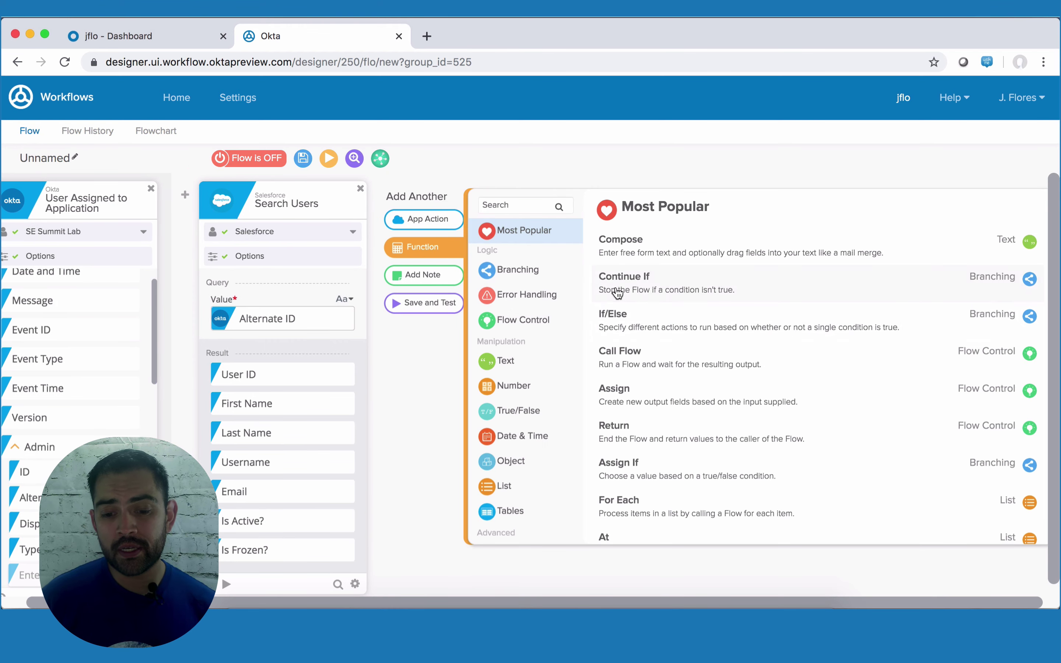
left_click(632, 325)
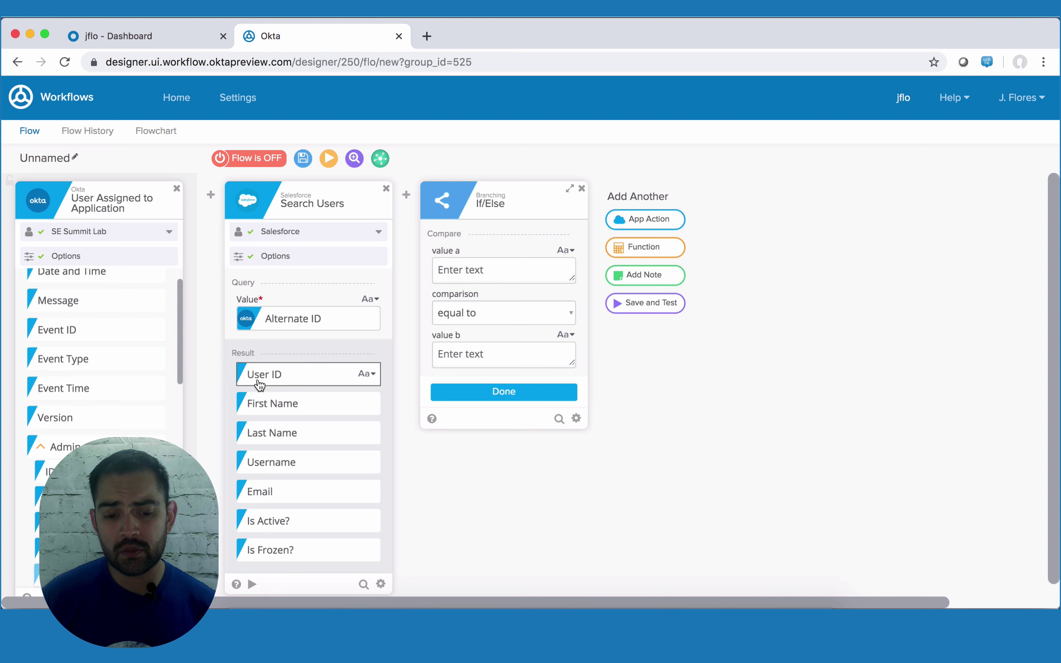
left_click_drag(281, 377, 491, 271)
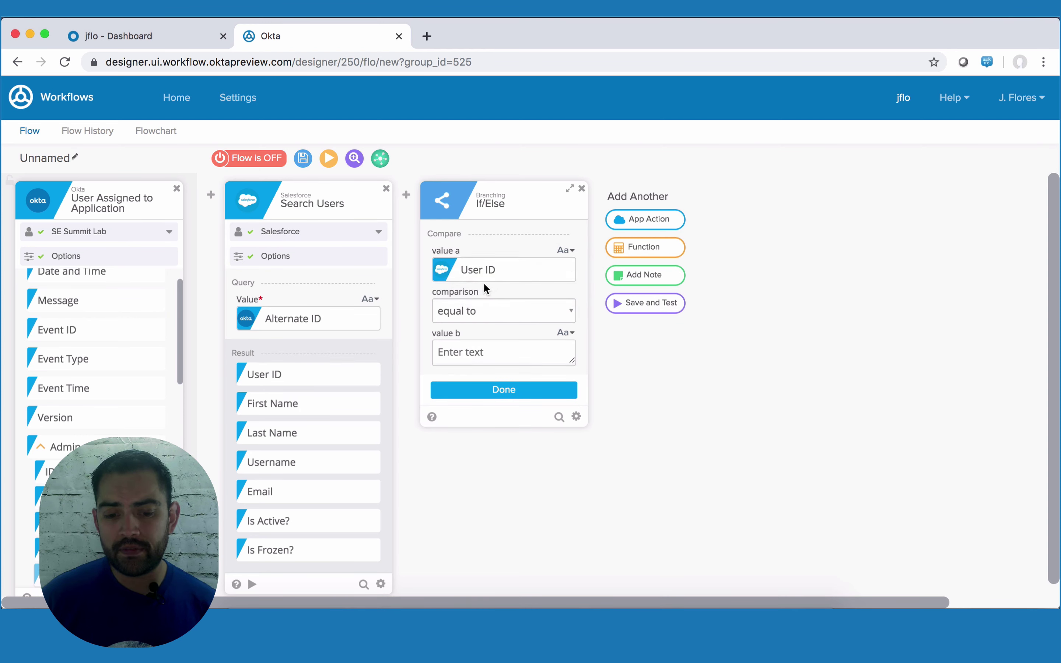
left_click(488, 311)
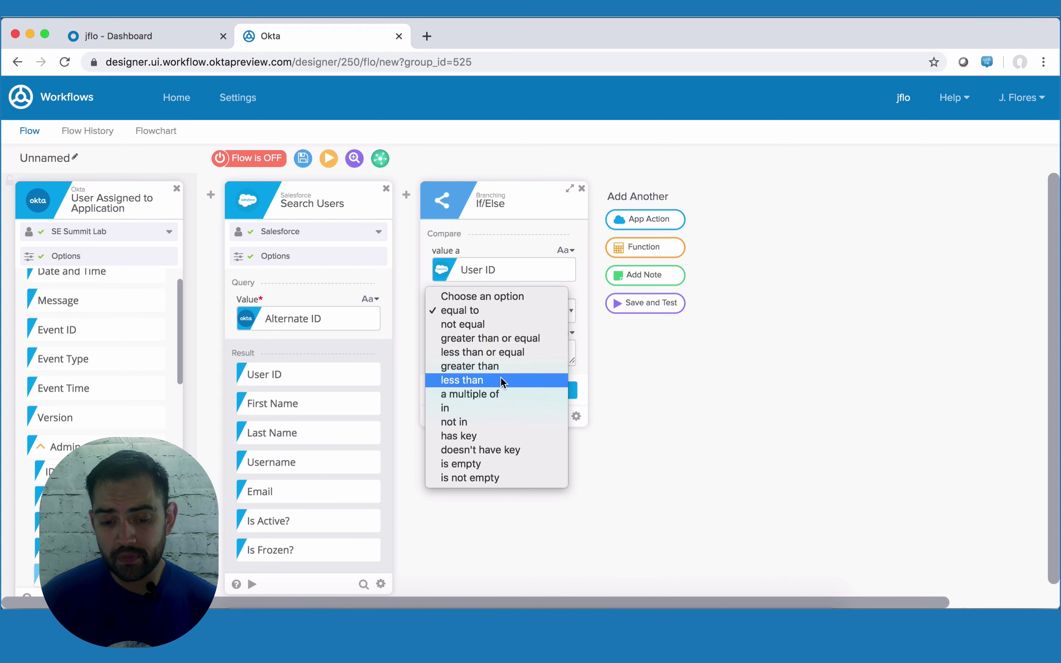
left_click(486, 463)
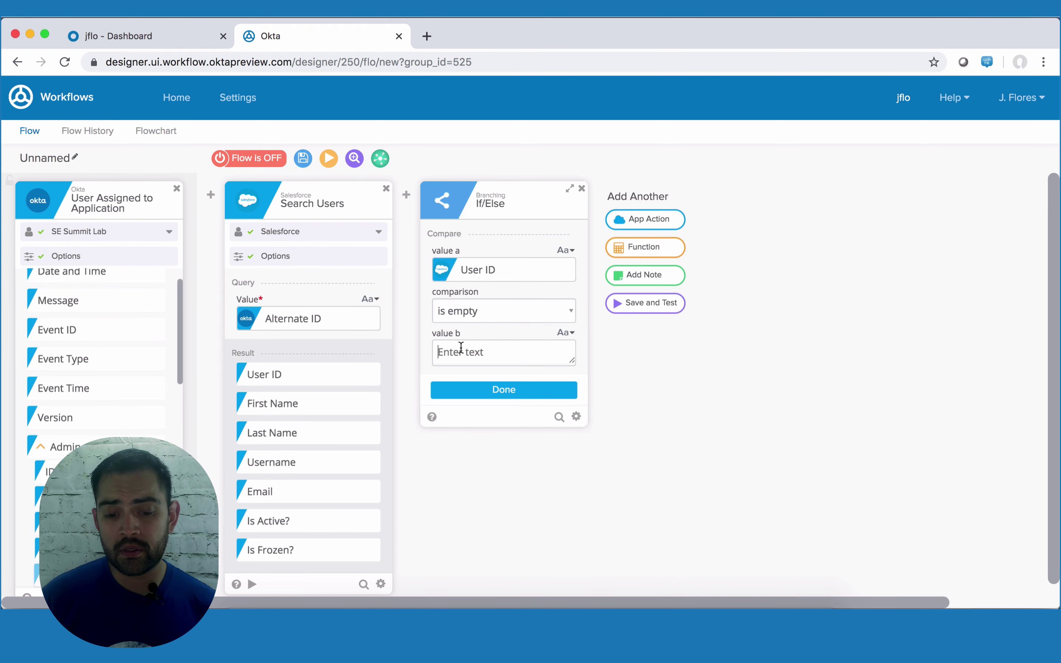
type("null")
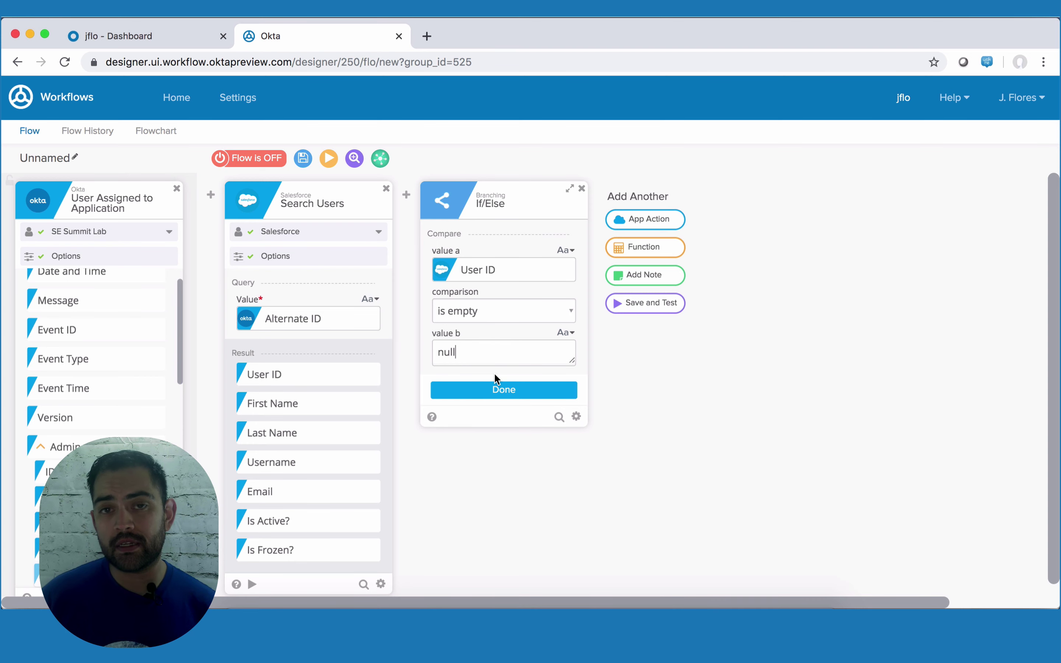
left_click(504, 390)
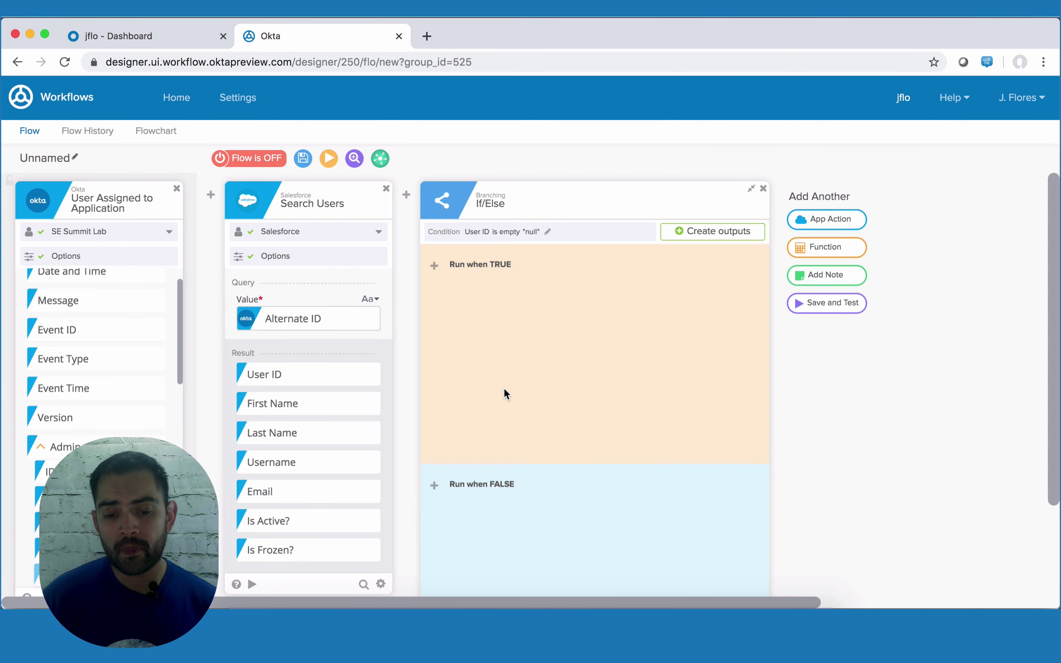
scroll(514, 395, "down", 1)
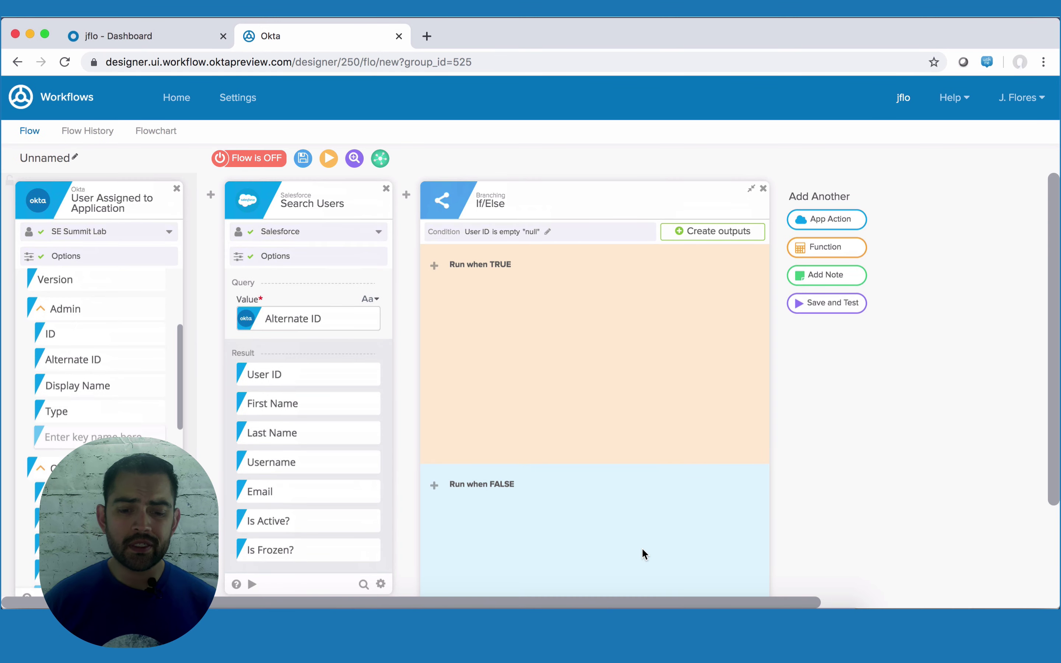
scroll(642, 550, "down", 10)
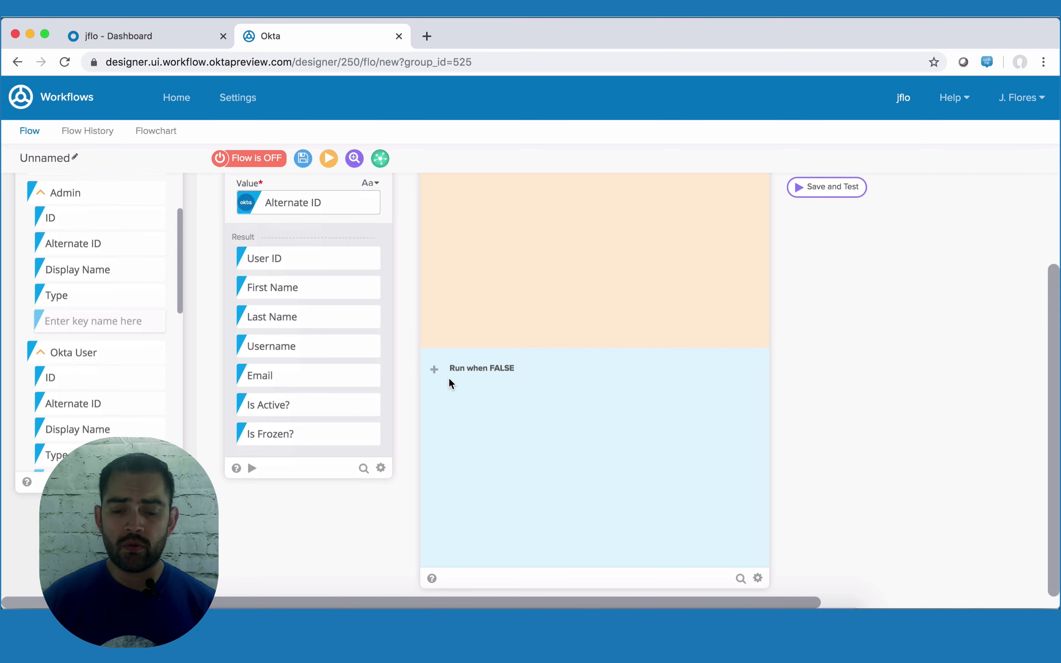
- Add a Continue If function to the FALSE branch
mouse_move(445, 380)
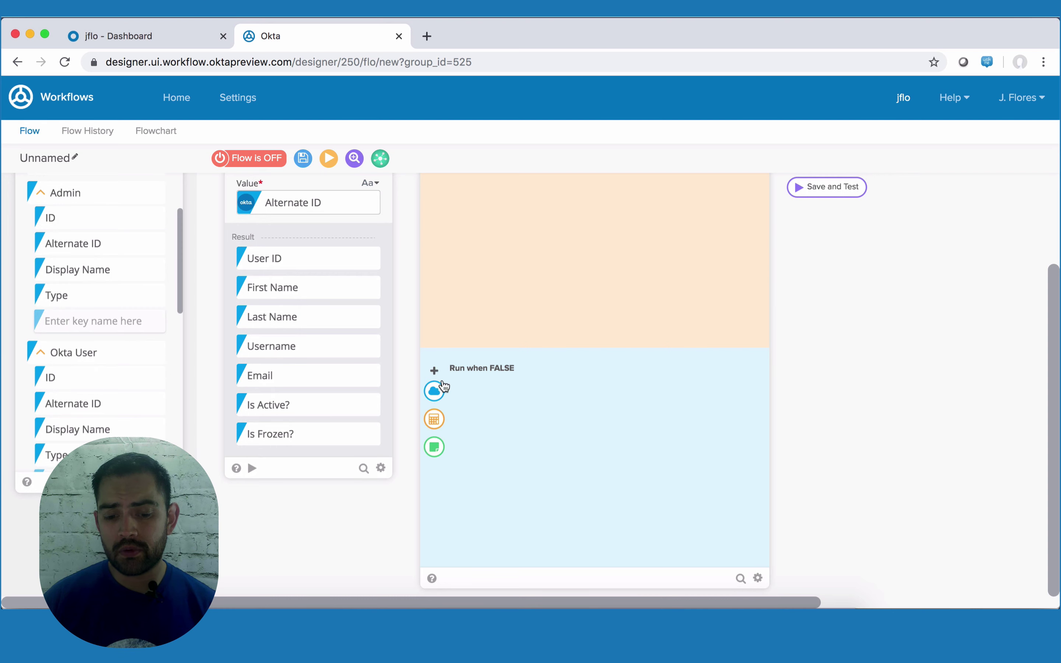
left_click(435, 421)
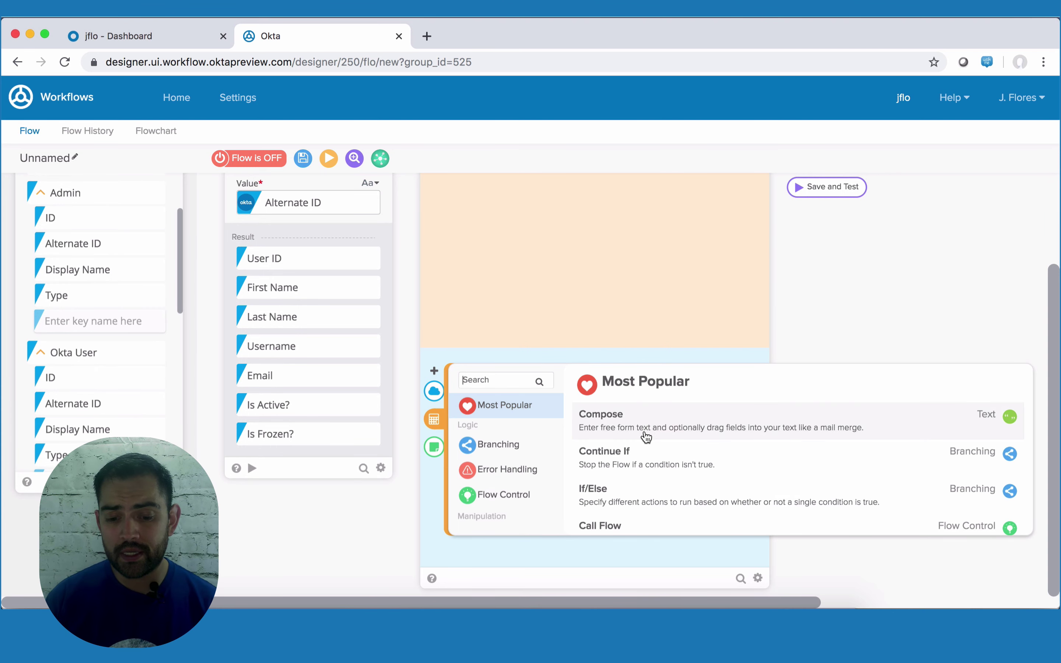
left_click(632, 465)
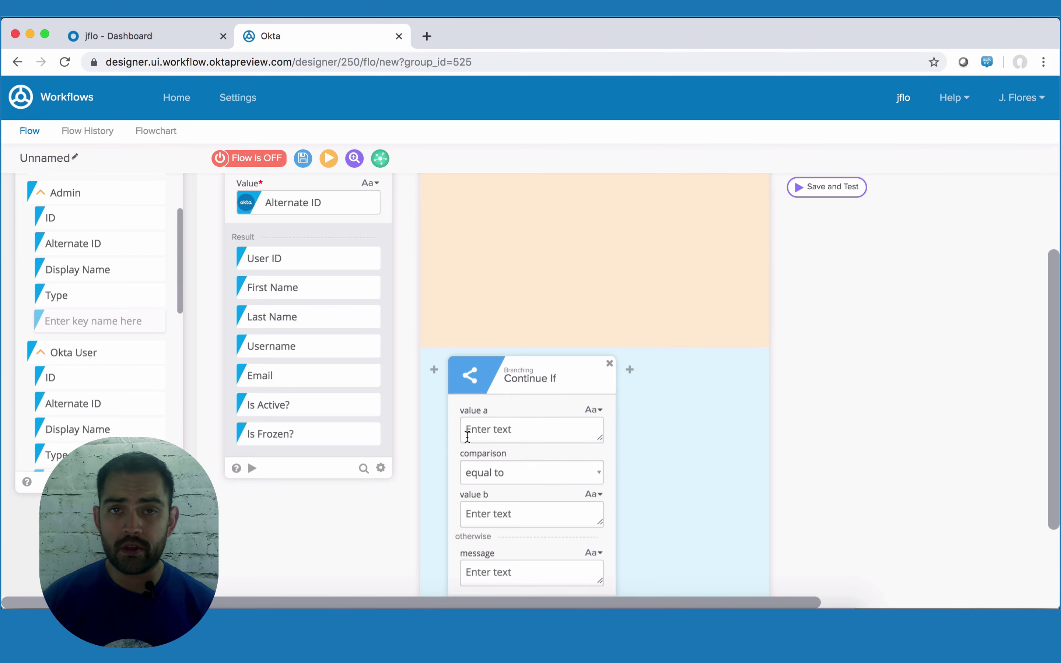
scroll(323, 378, "up", 3)
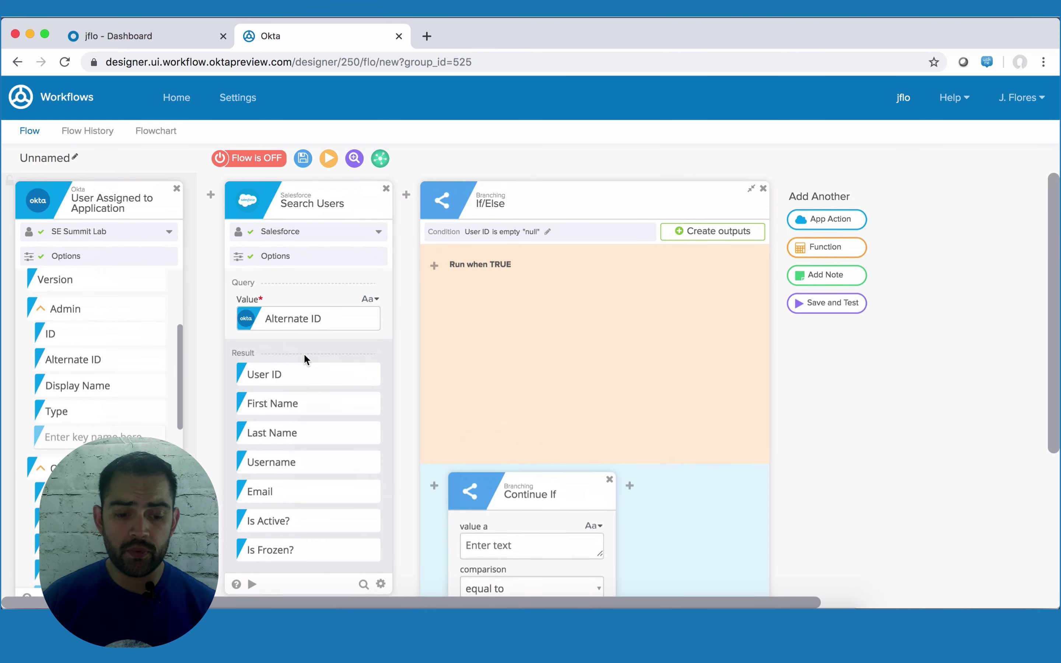
scroll(309, 424, "down", 1)
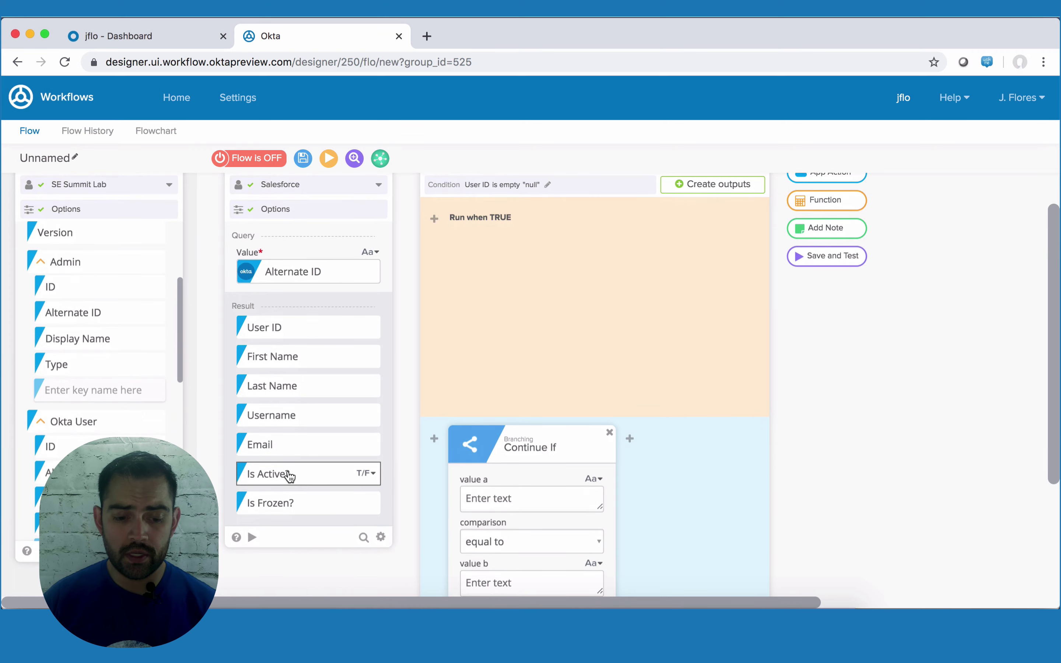
- Make Continue If proceed only when Is Active? equals False
left_click_drag(301, 475, 512, 495)
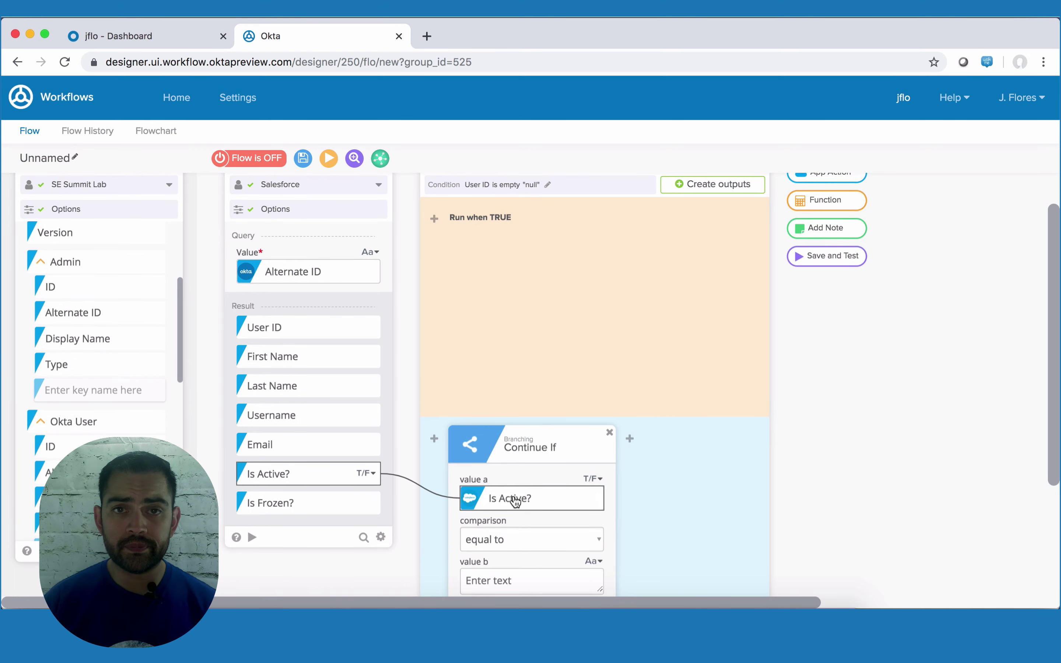
scroll(512, 494, "down", 2)
scroll(513, 494, "down", 1)
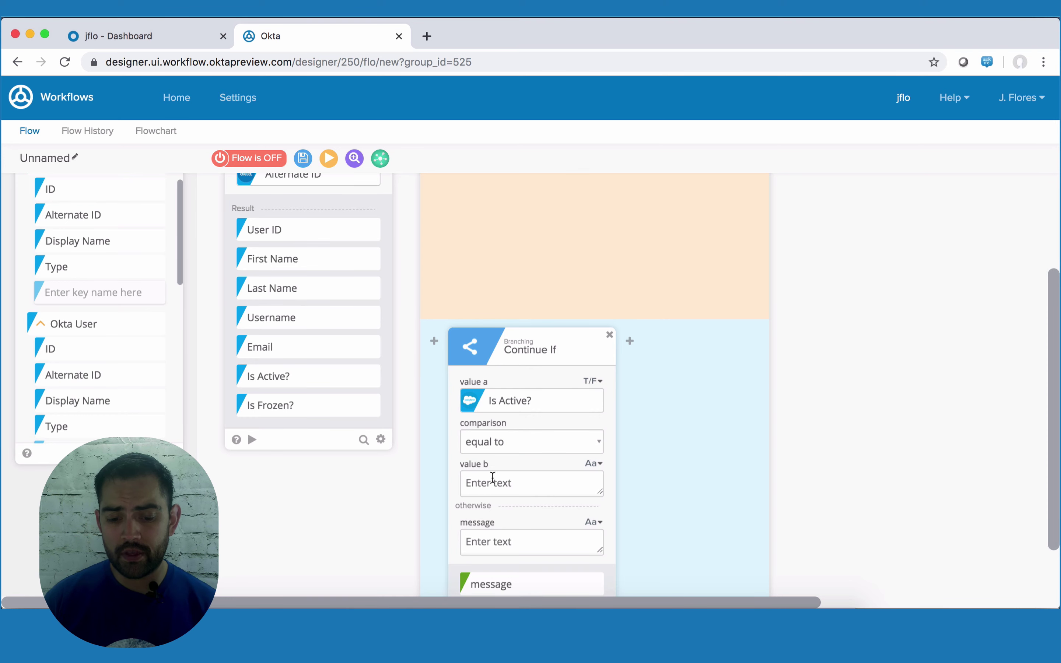
left_click(487, 483)
type("False")
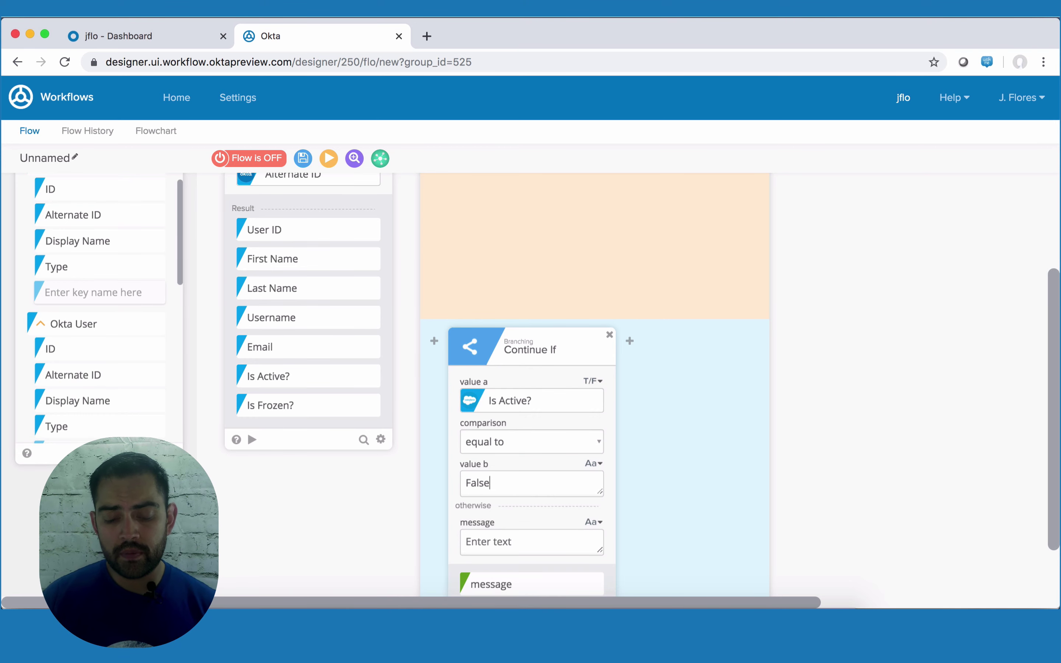
scroll(537, 385, "down", 3)
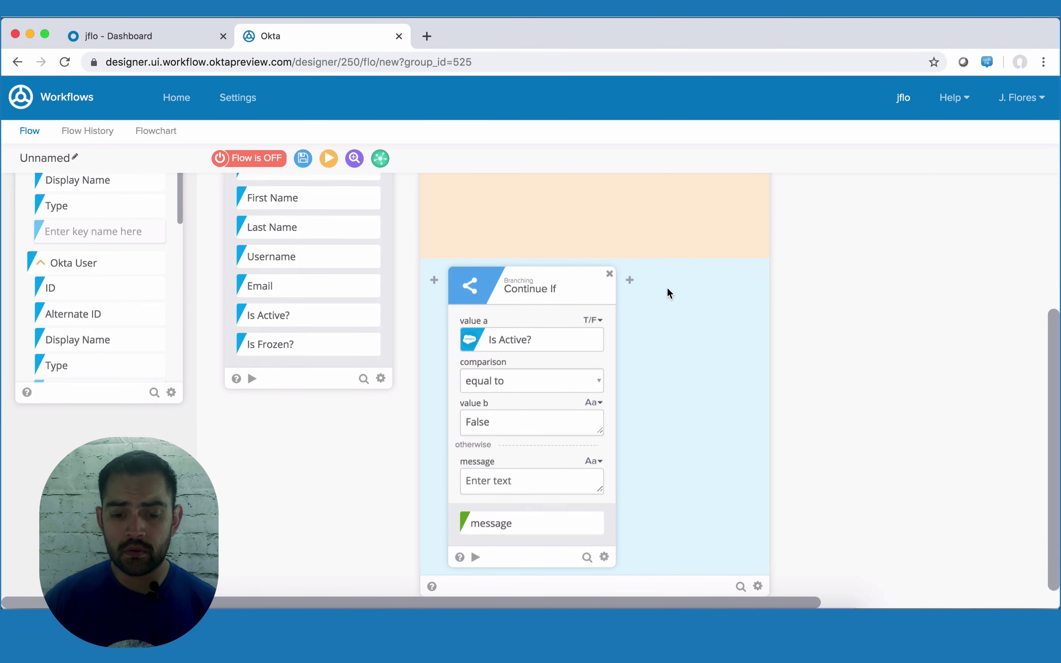
left_click(630, 280)
left_click(630, 302)
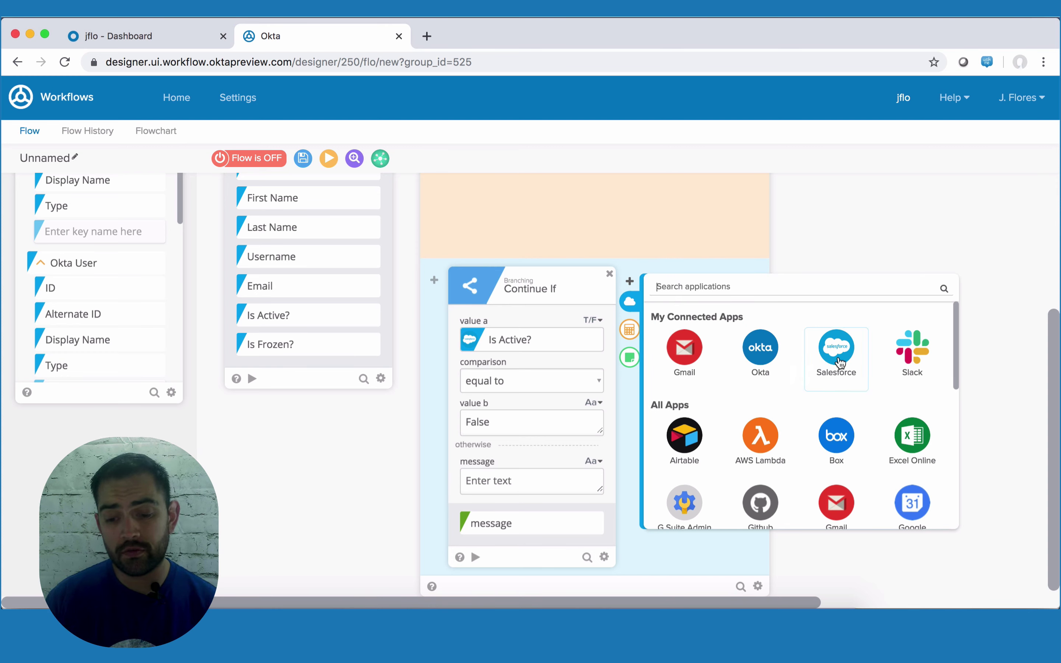
- Add a Salesforce Activate User action with the Okta user's Alternate ID as User ID
left_click(838, 362)
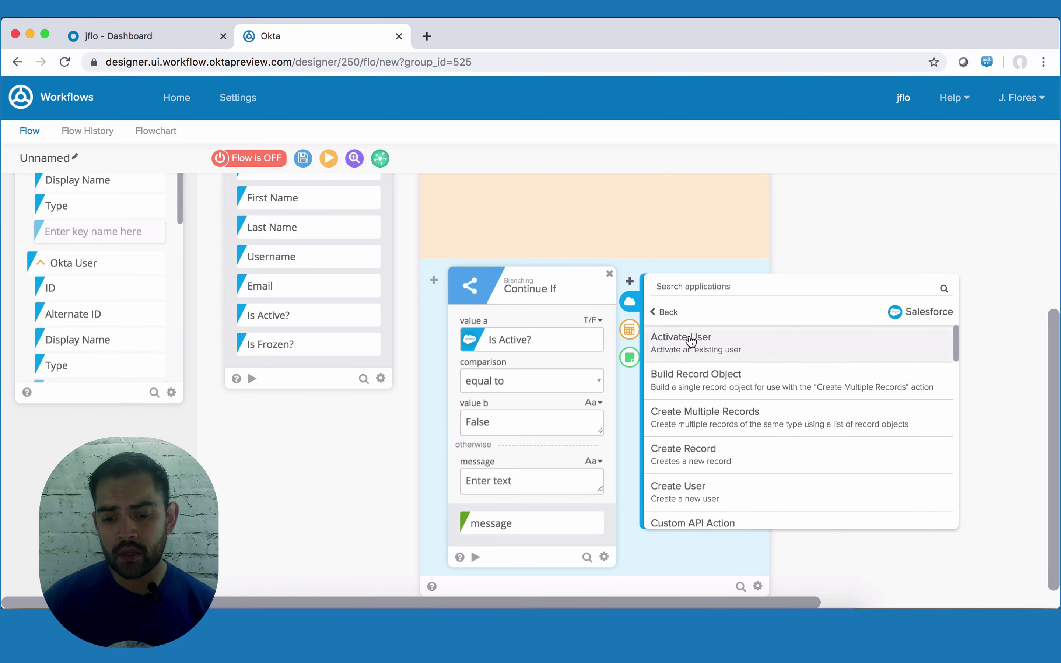
left_click(715, 348)
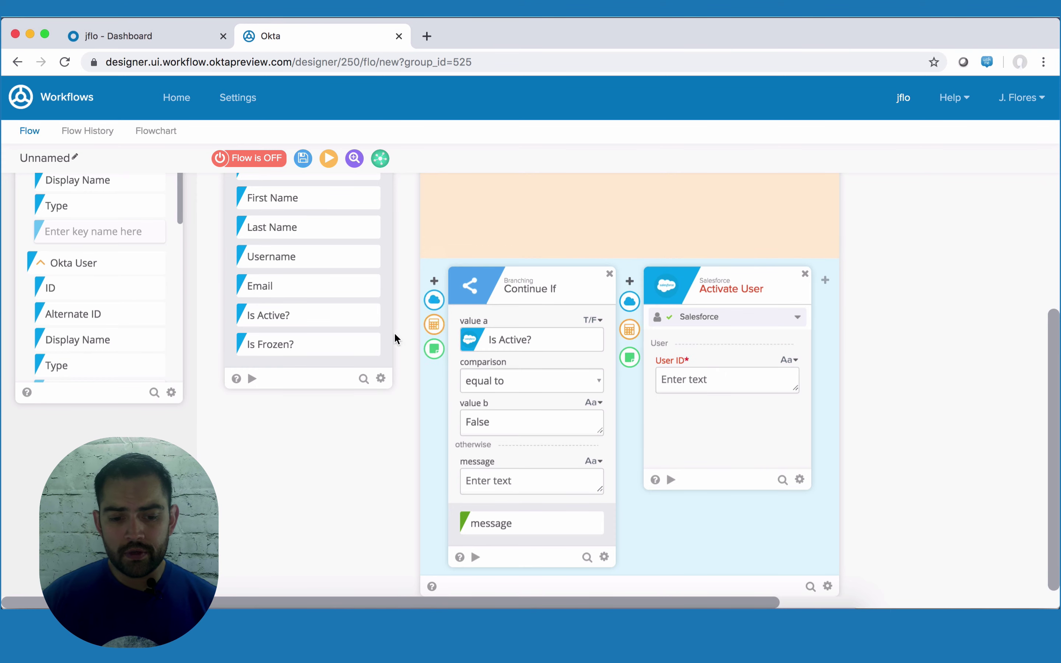
scroll(66, 439, "up", 3)
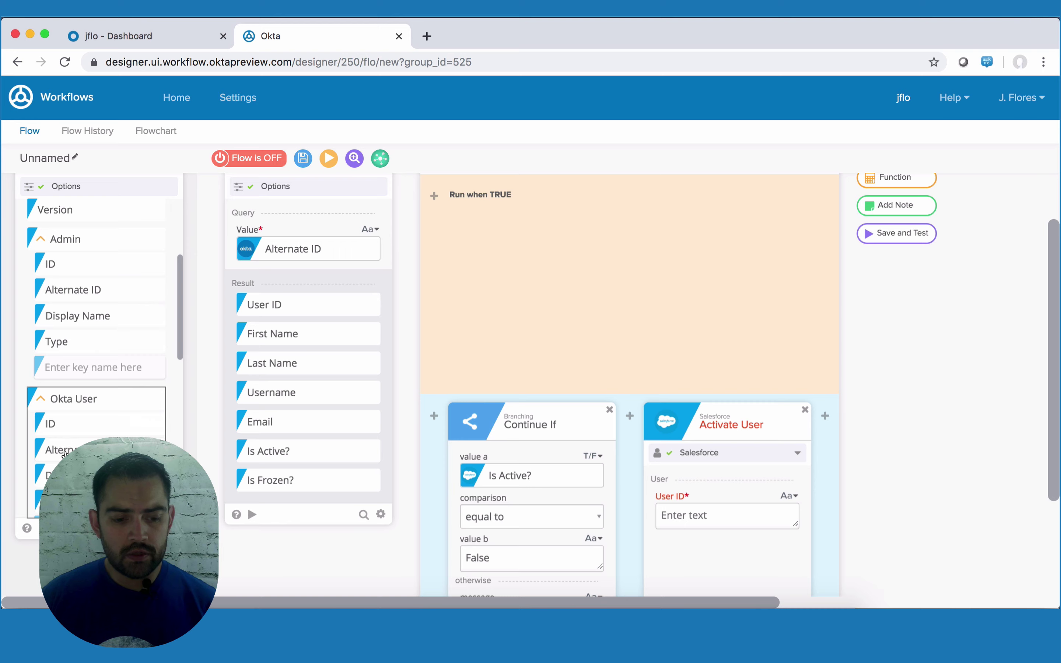
left_click_drag(64, 454, 701, 516)
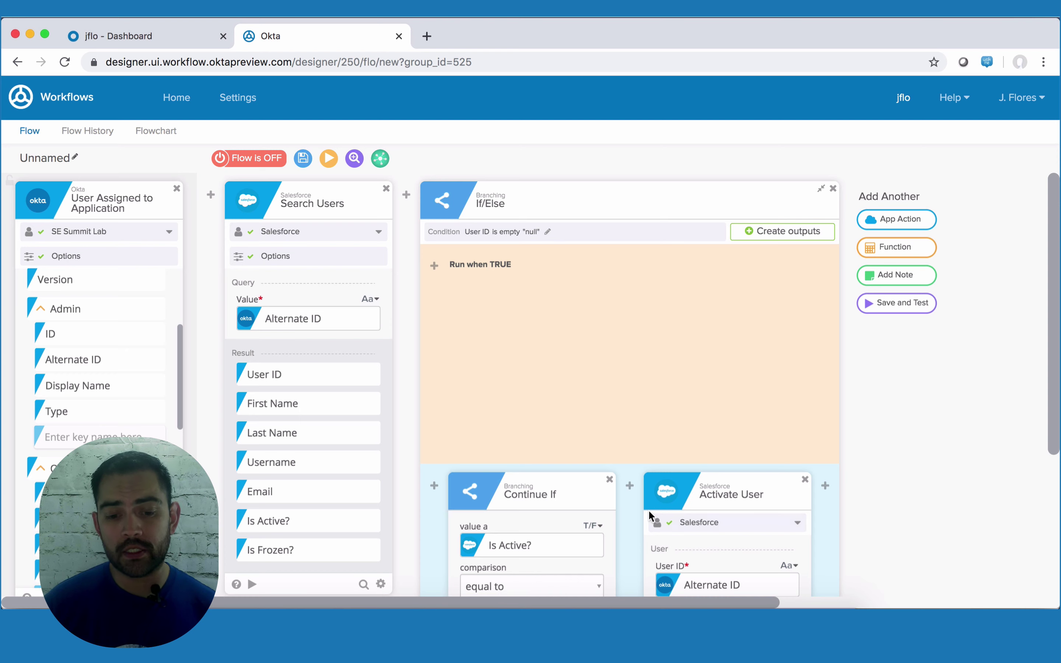
- Add an Okta Read User action to the TRUE branch
mouse_move(434, 266)
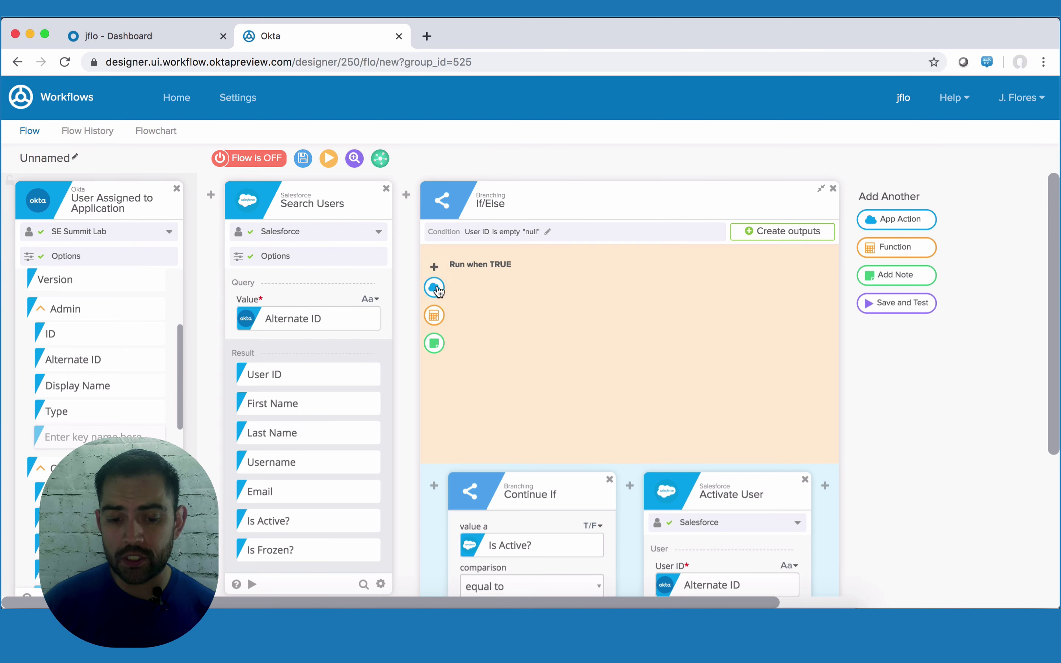
left_click(442, 287)
left_click(568, 342)
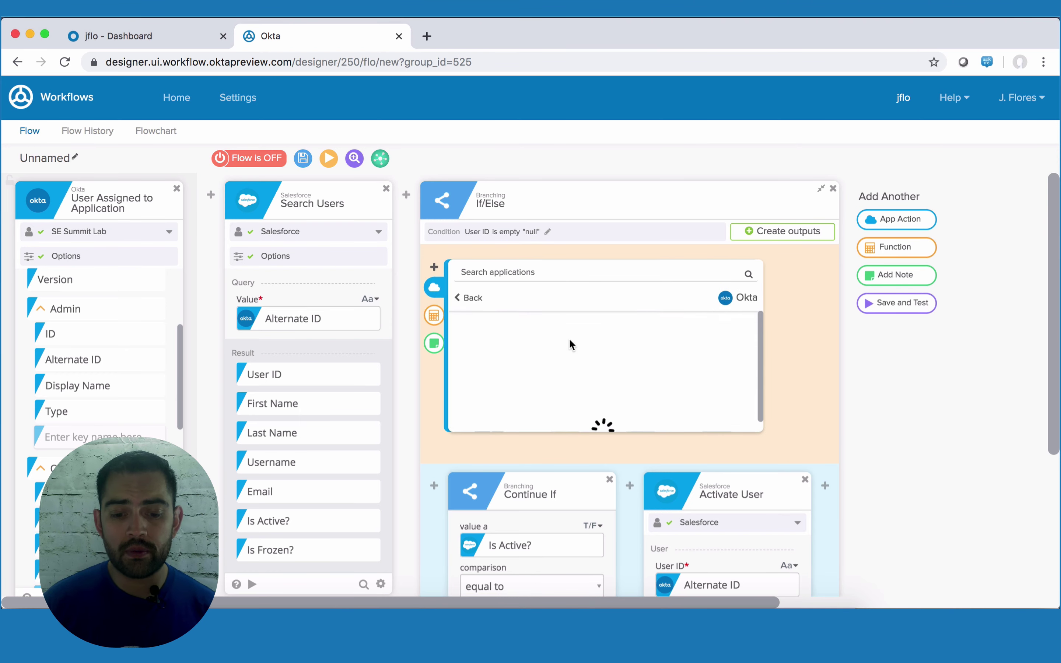
scroll(571, 345, "down", 10)
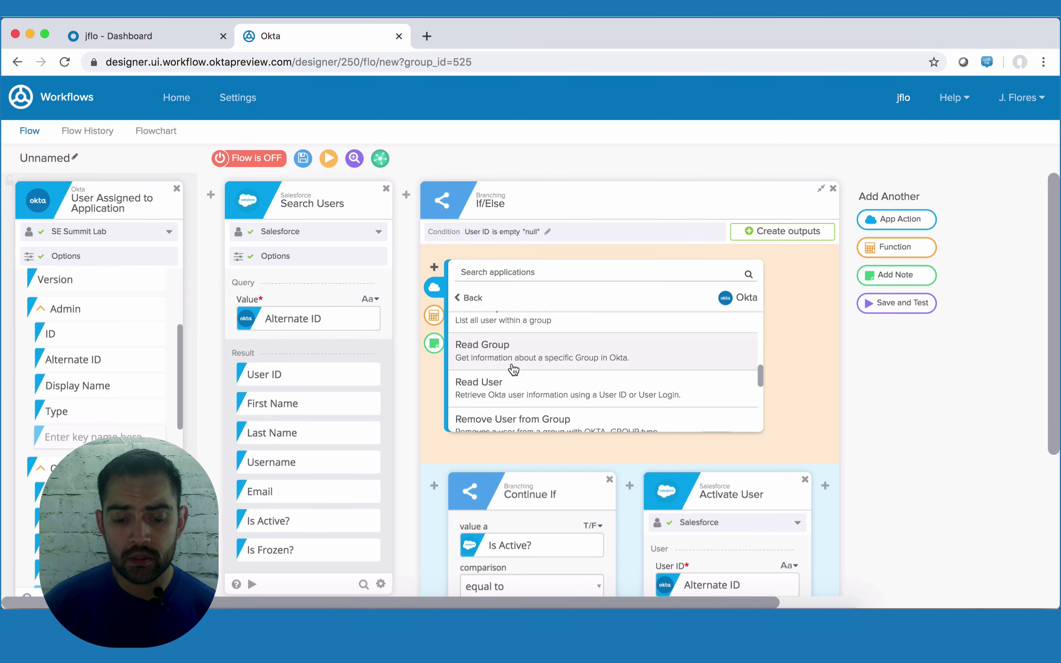
left_click(517, 389)
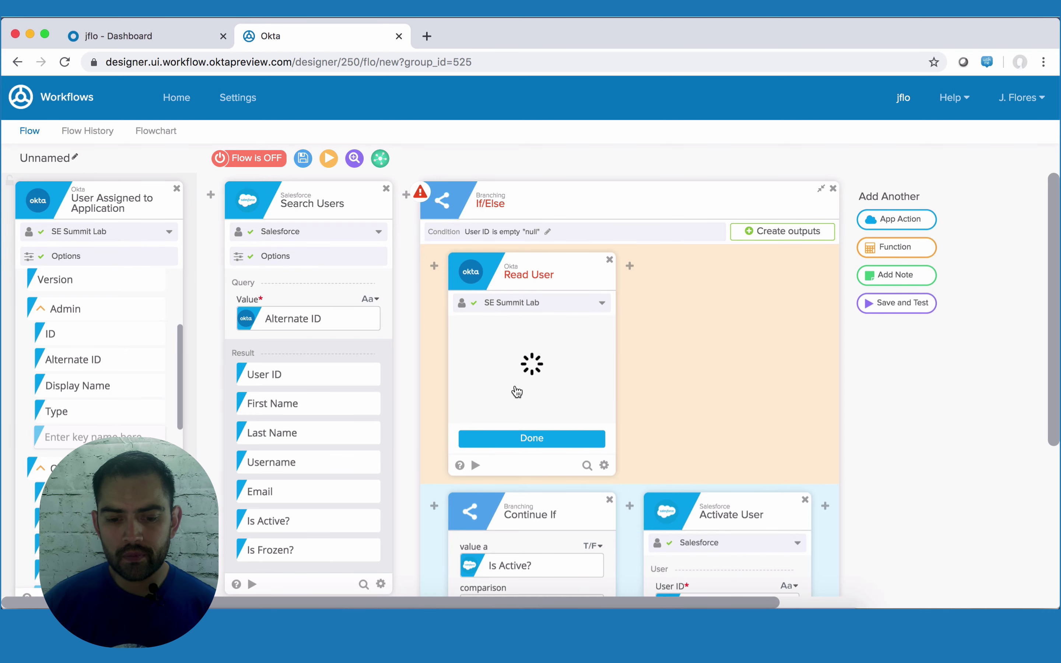
scroll(518, 389, "up", 2)
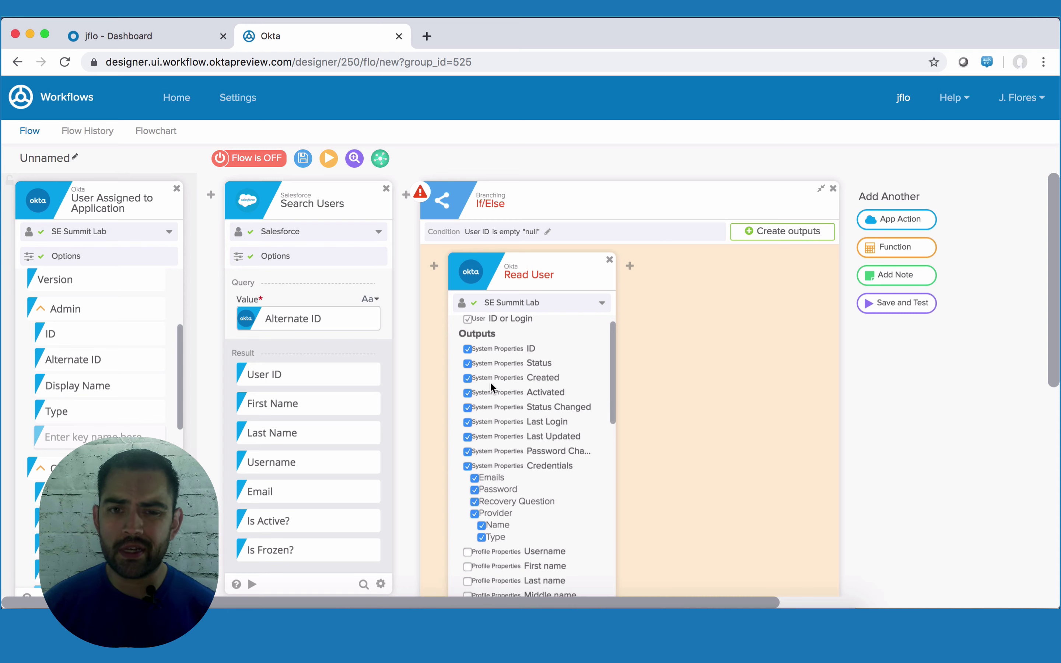
- Deselect the unneeded system property outputs of Read User
left_click(468, 378)
left_click(467, 392)
left_click(467, 407)
left_click(467, 421)
left_click(467, 465)
scroll(467, 462, "down", 3)
left_click(468, 431)
left_click(467, 446)
scroll(467, 456, "down", 2)
- Include profile outputs such as Primary email, City and Department, then map an Okta User field to ID
left_click(464, 440)
scroll(466, 456, "down", 2)
left_click(466, 472)
left_click(466, 485)
left_click(467, 500)
scroll(466, 506, "down", 4)
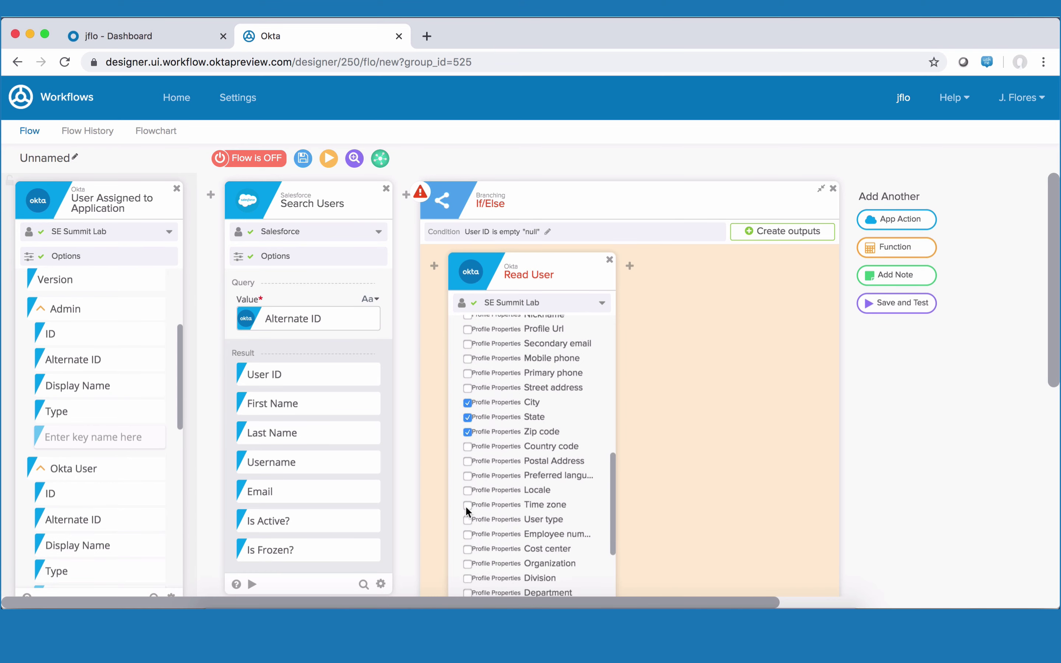
left_click(463, 508)
scroll(482, 513, "down", 4)
scroll(532, 519, "up", 10)
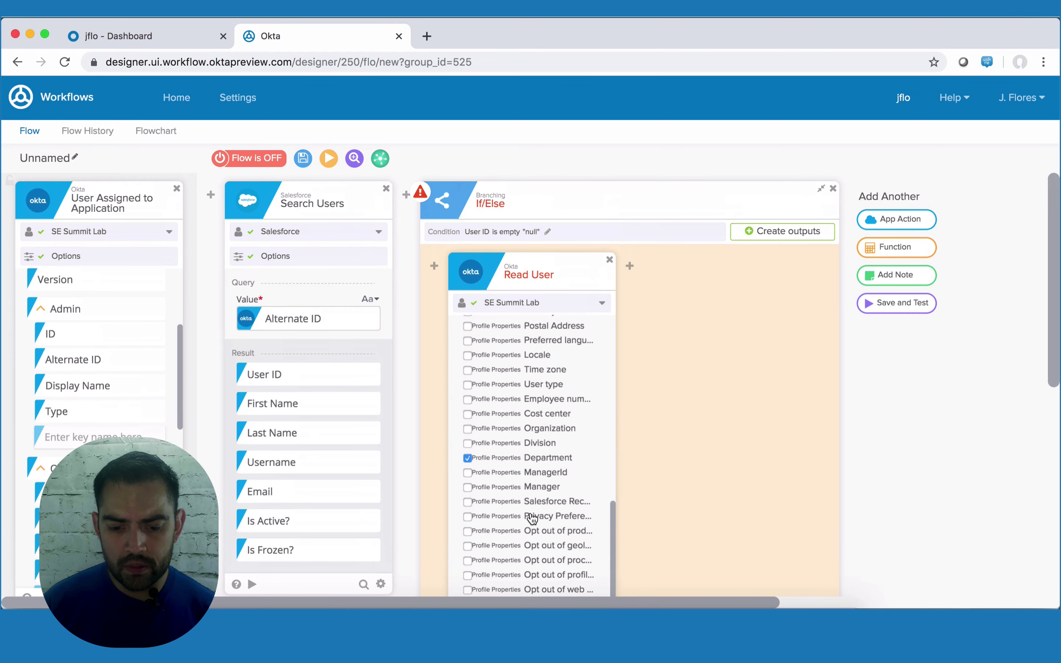
scroll(530, 513, "up", 3)
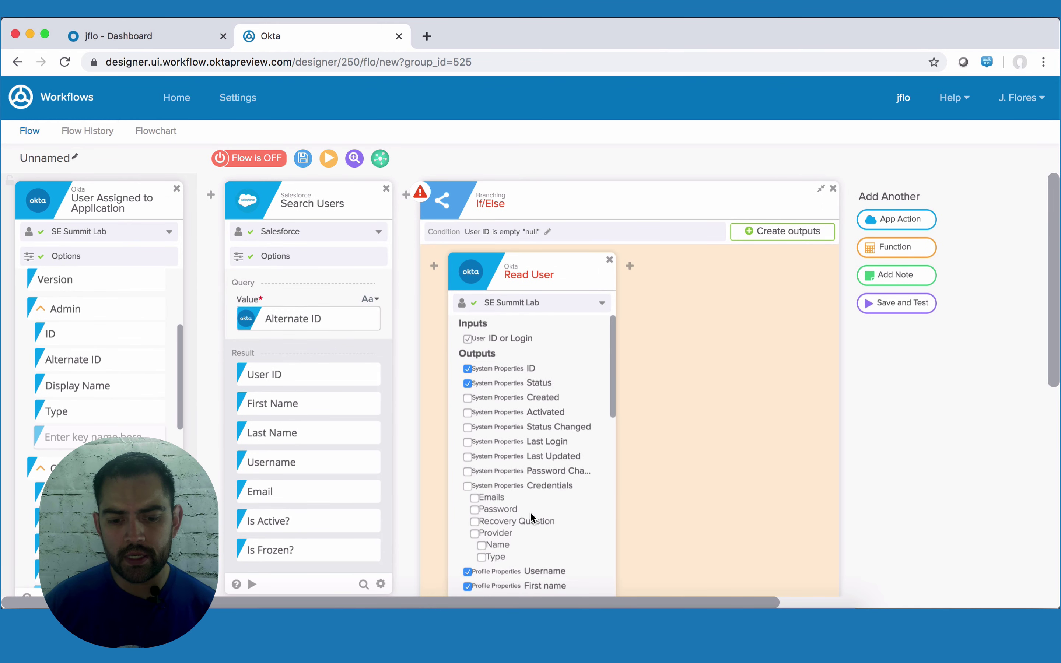
scroll(531, 515, "down", 15)
scroll(531, 519, "down", 3)
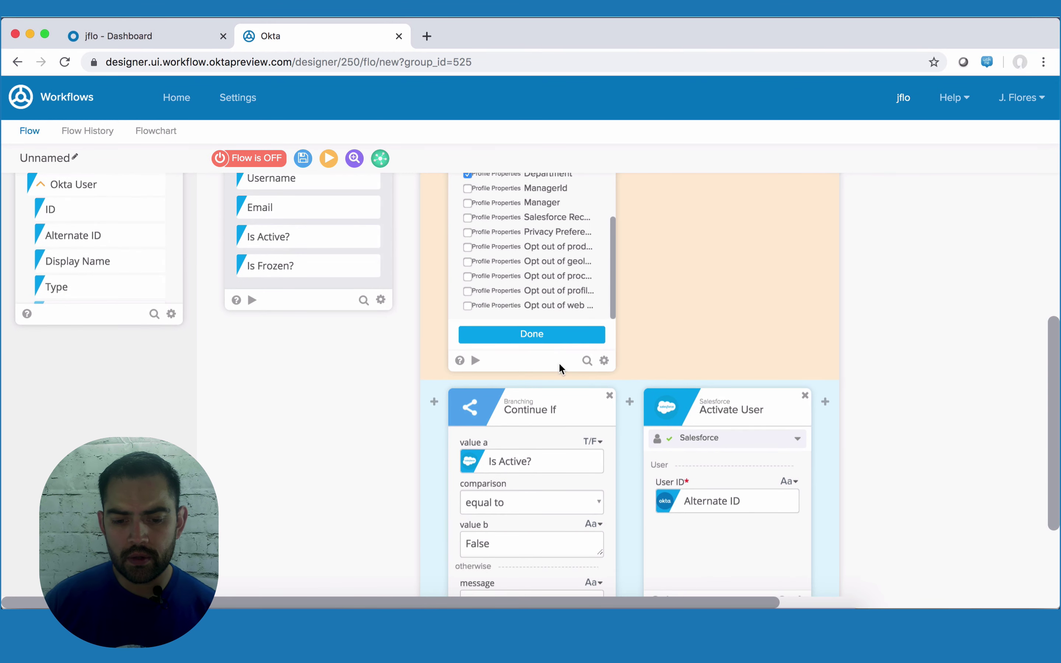
left_click(561, 336)
scroll(560, 335, "up", 10)
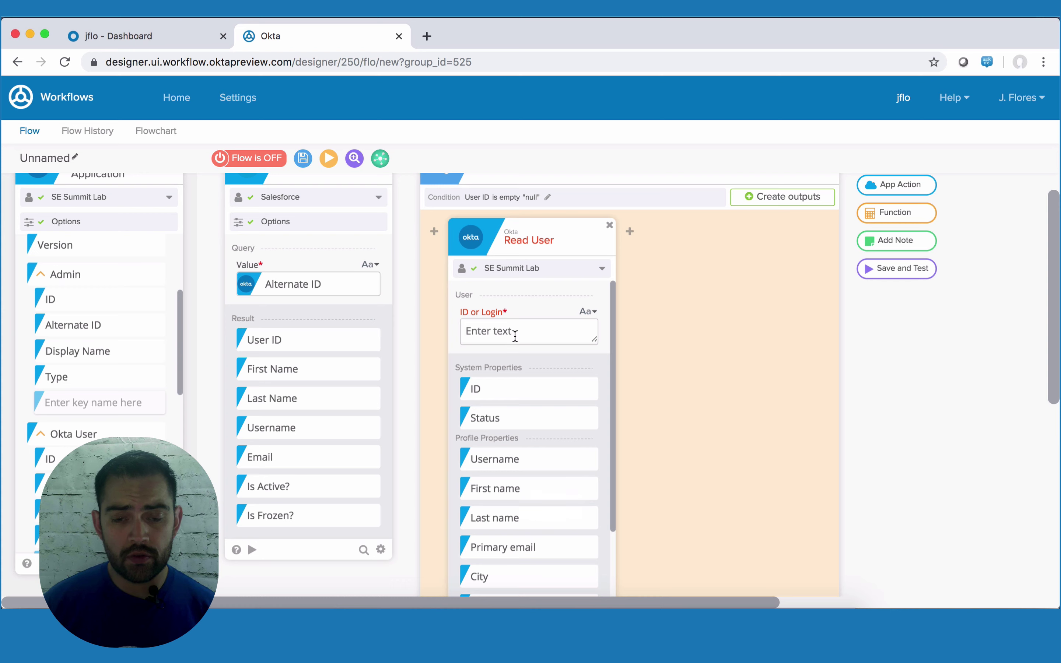
left_click_drag(272, 372, 110, 483)
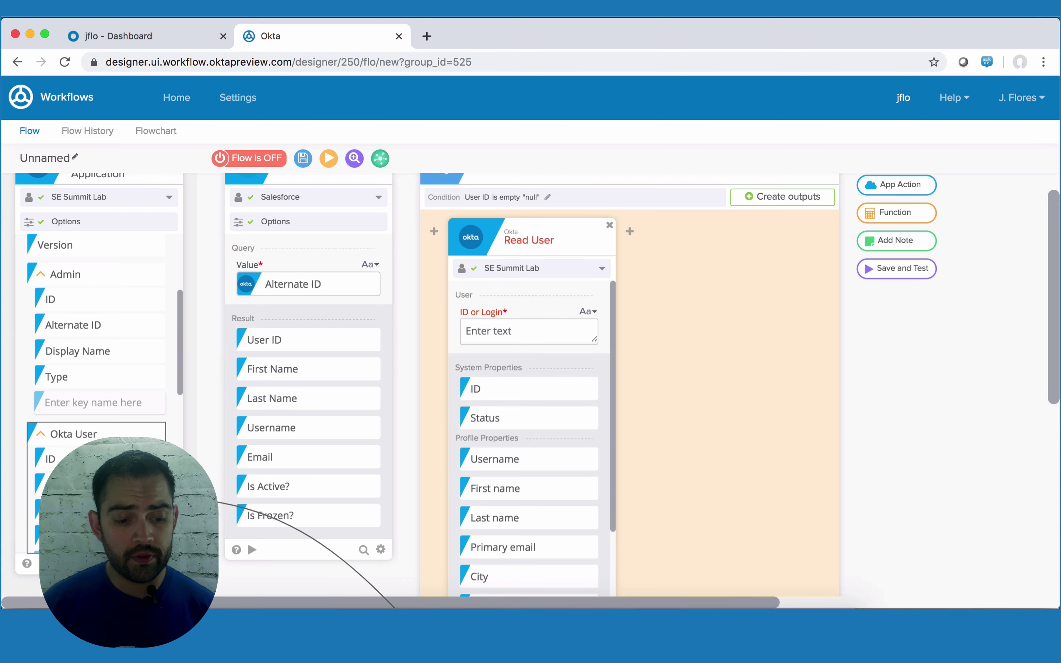
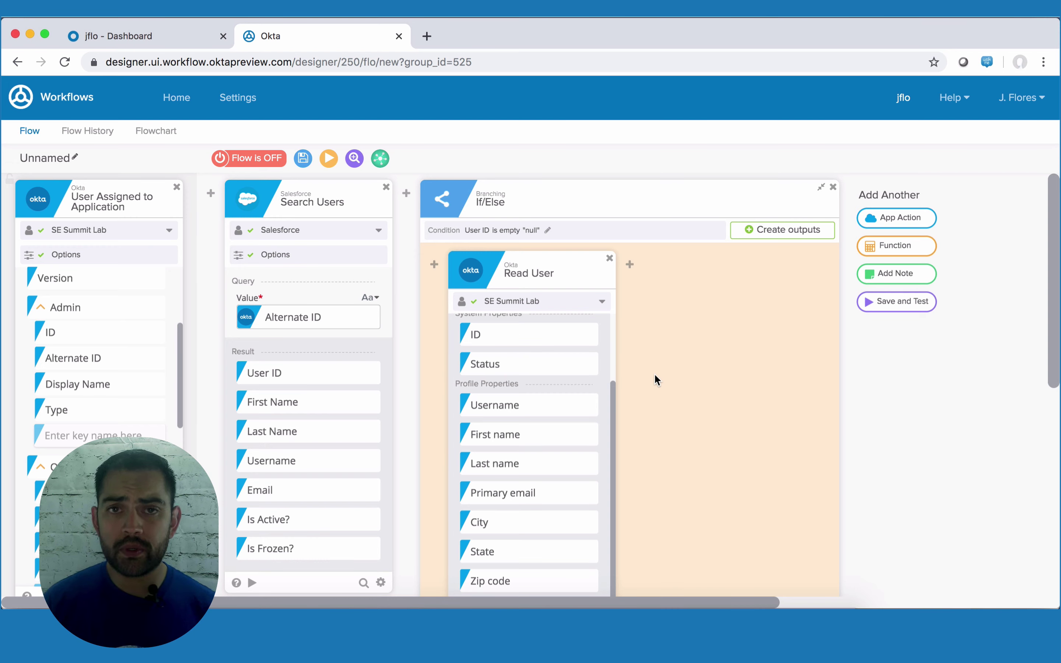
- Add a Lookup function after Read User, found by searching 'look'
mouse_move(630, 266)
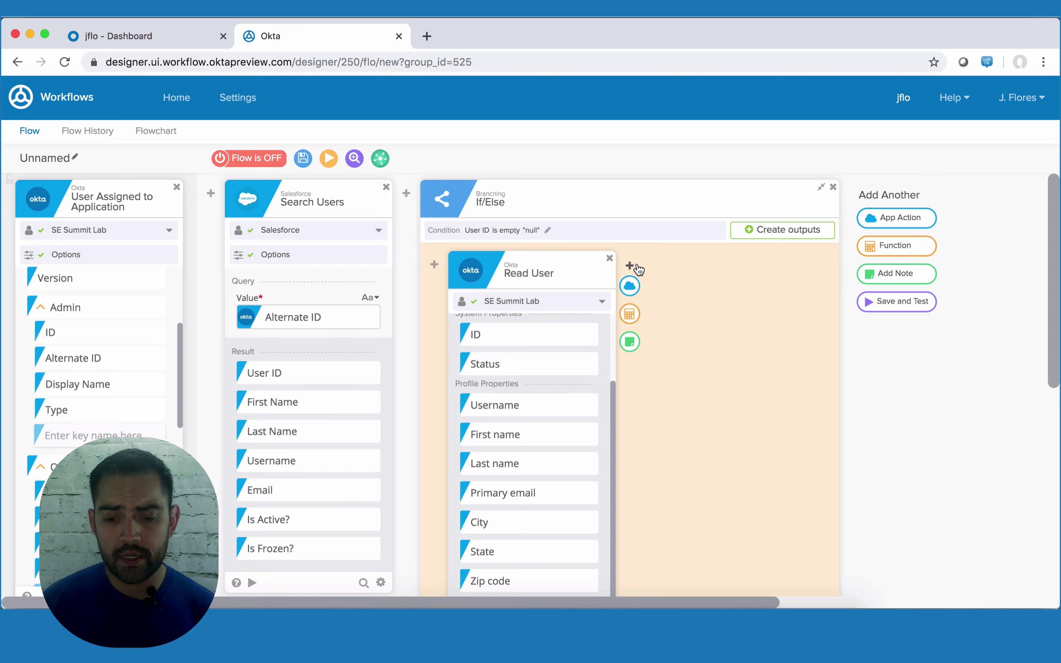
left_click(629, 315)
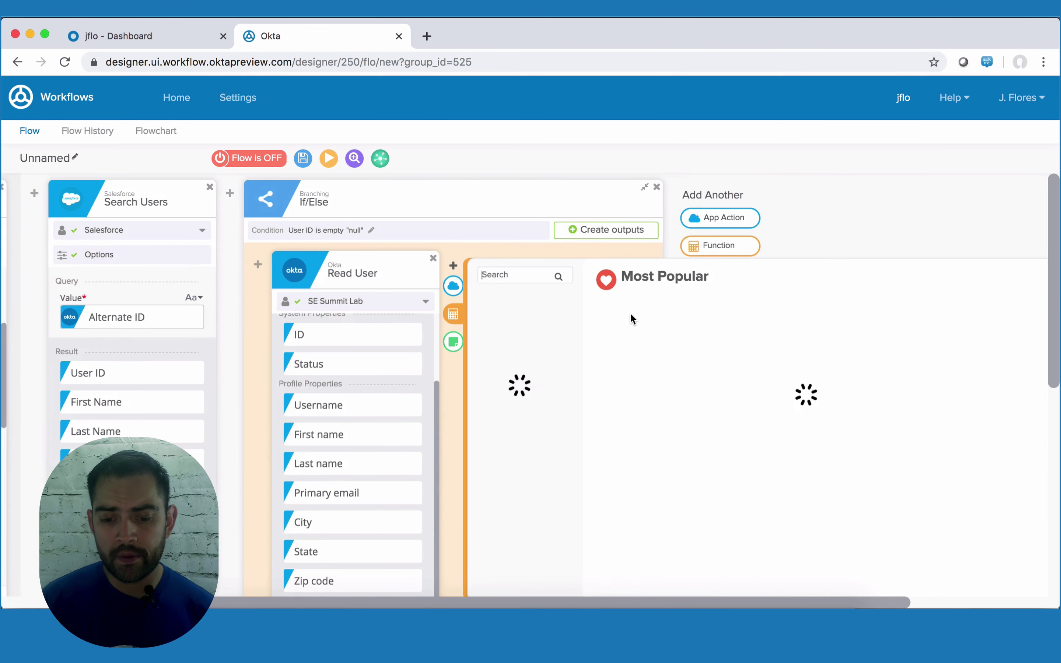
scroll(652, 513, "down", 2)
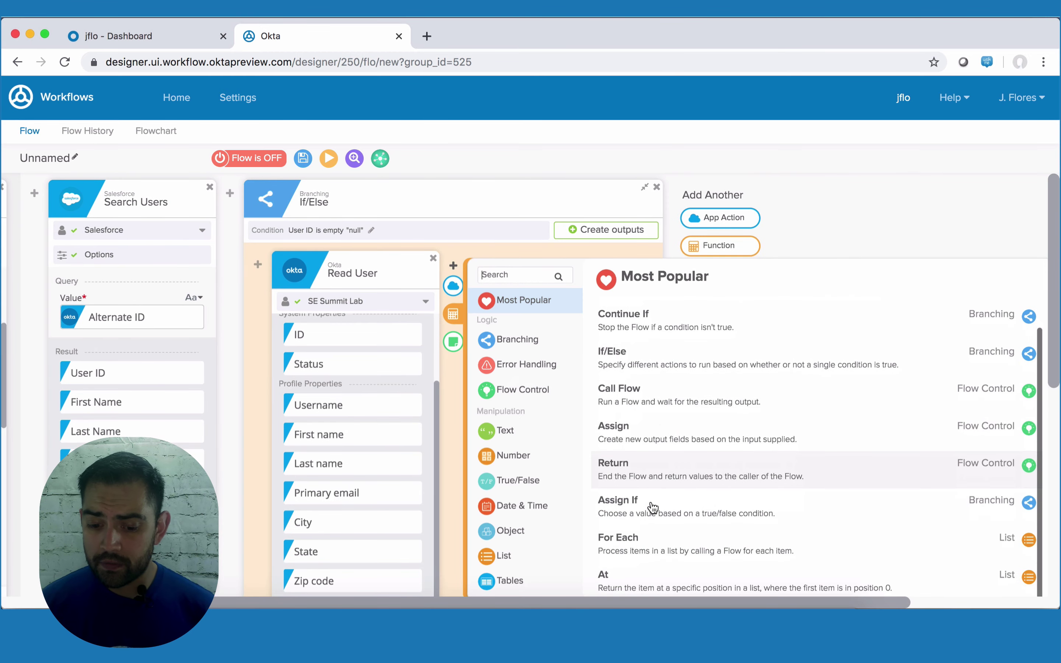
scroll(653, 505, "up", 2)
left_click(526, 276)
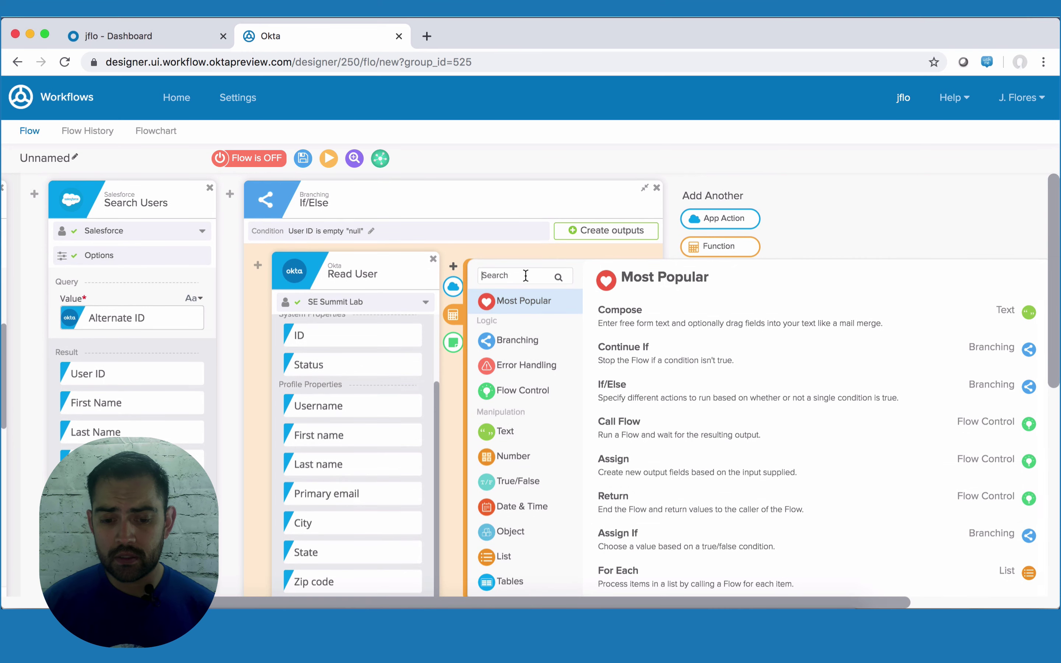
type("look")
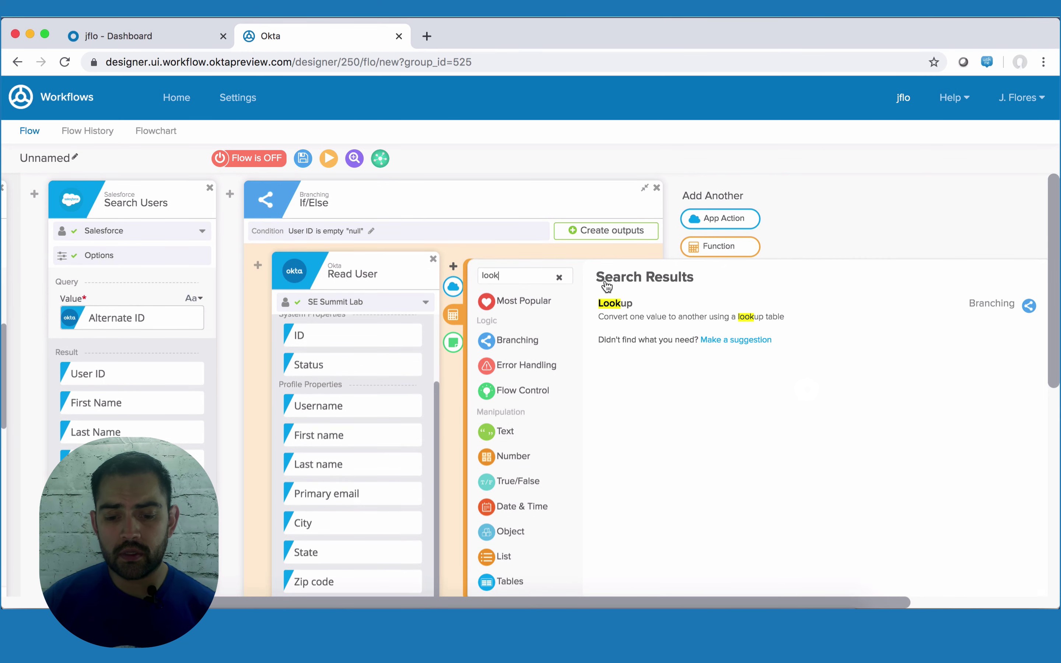
left_click(672, 310)
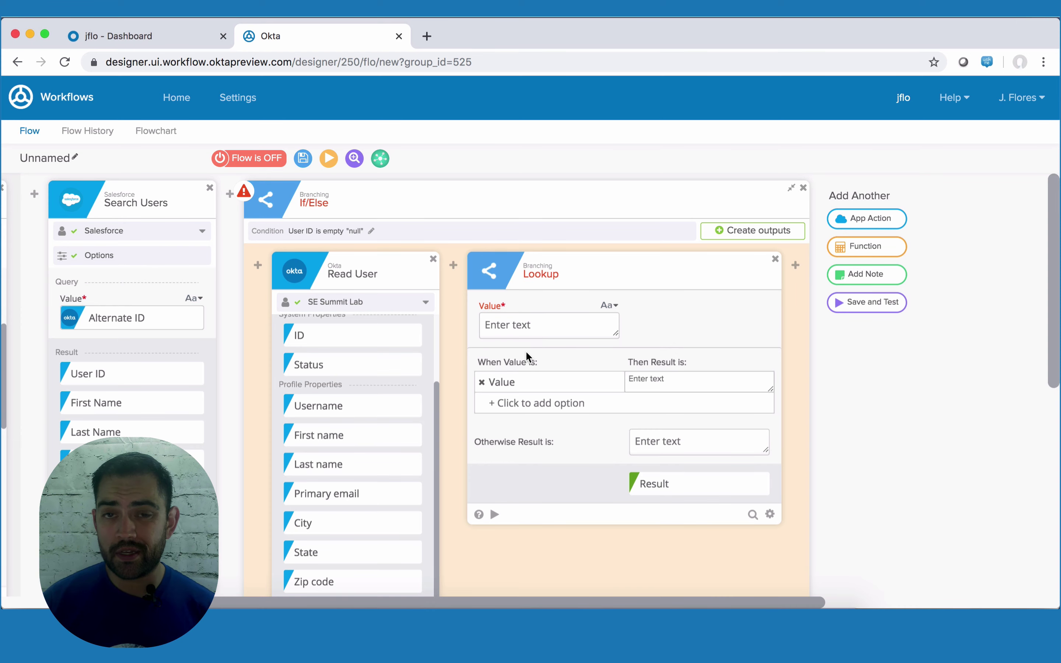
scroll(362, 462, "down", 3)
scroll(363, 461, "down", 1)
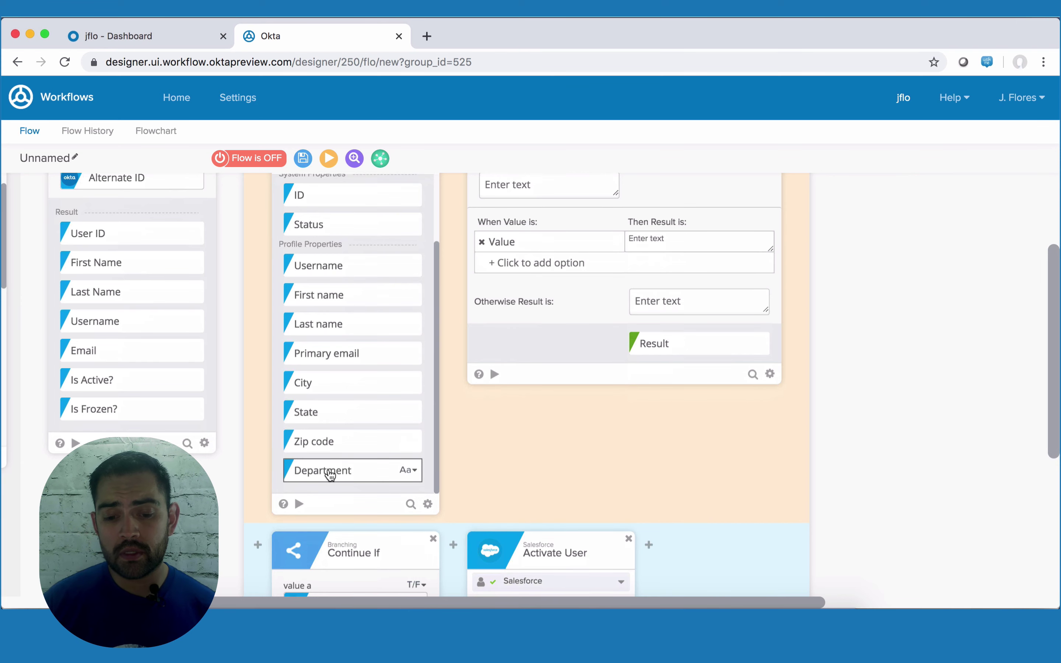
scroll(330, 472, "up", 3)
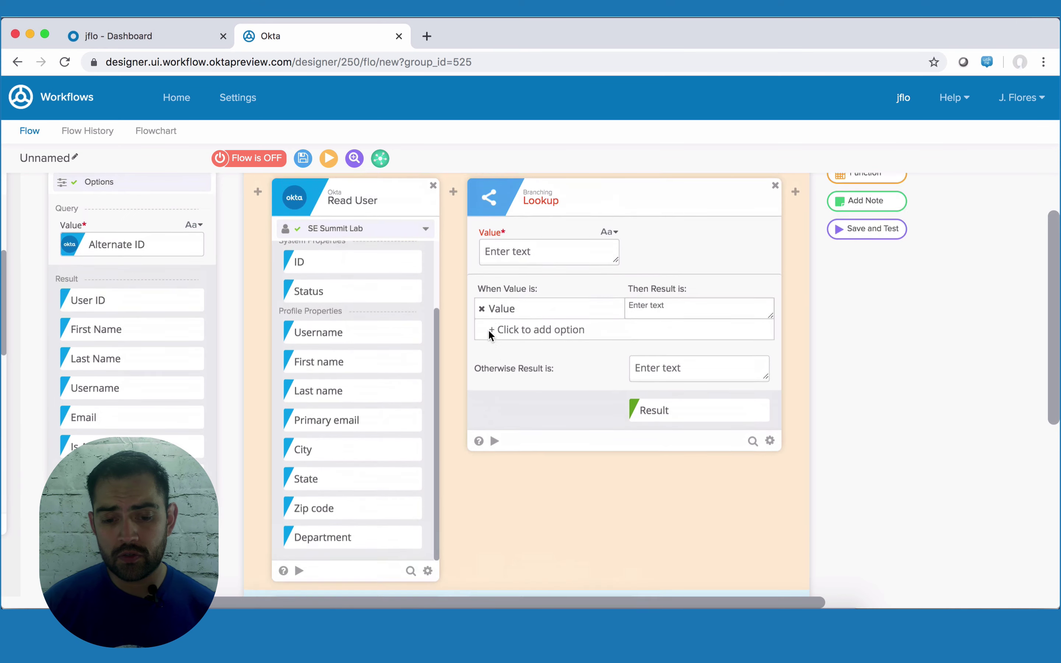
scroll(488, 330, "up", 1)
- Feed Department into the Lookup with options Sales, Marketing and Operations mapped to their profiles
left_click_drag(320, 552, 529, 269)
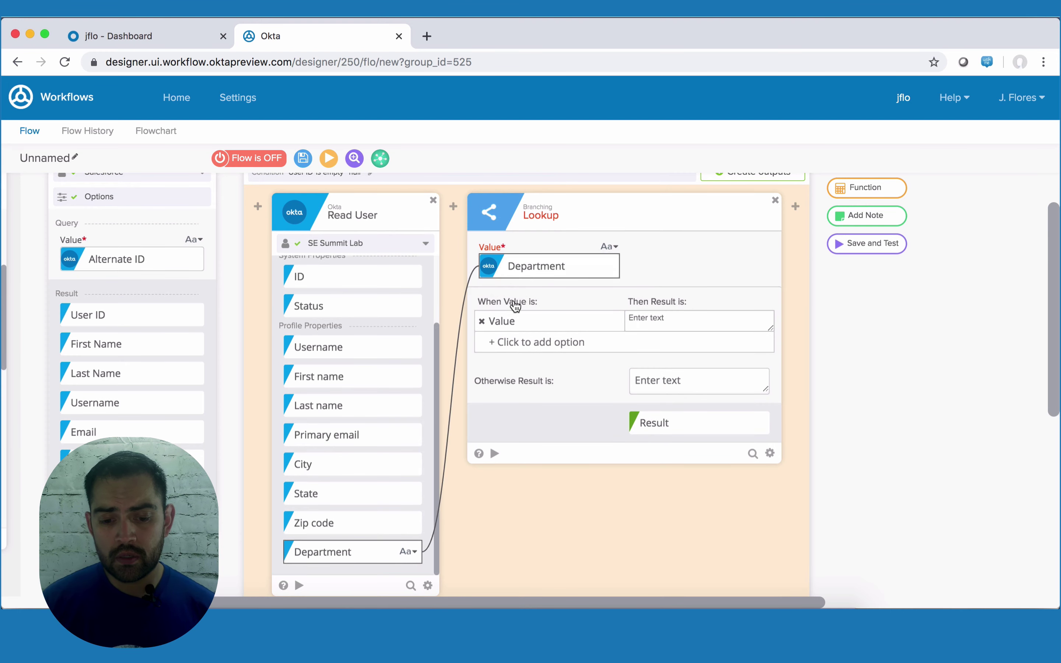
double_click(498, 322)
type("Sale")
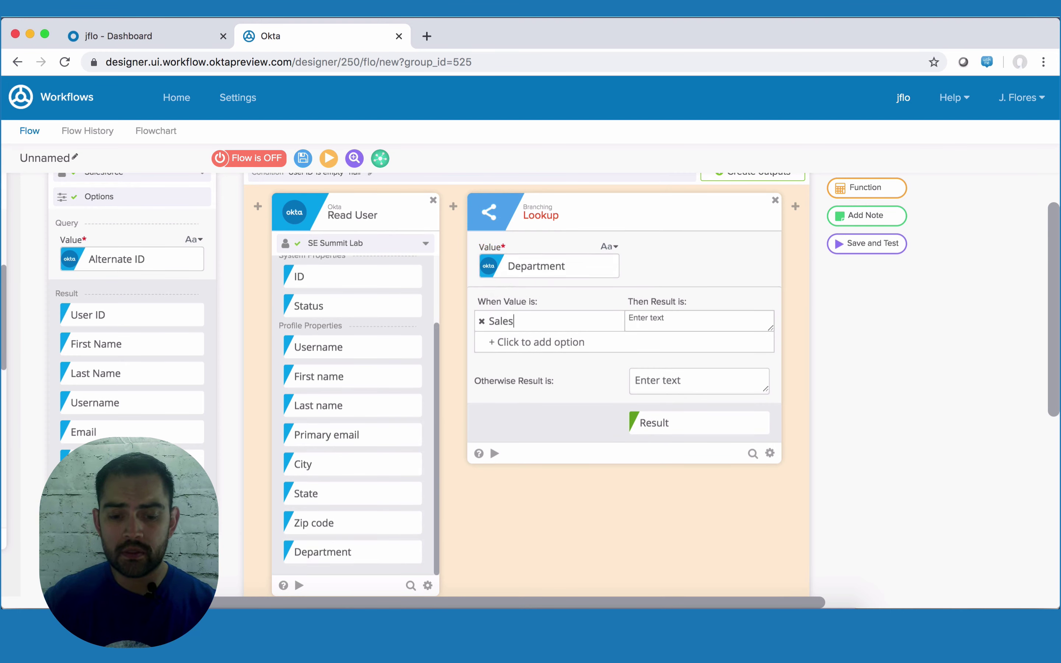
type("Marketing")
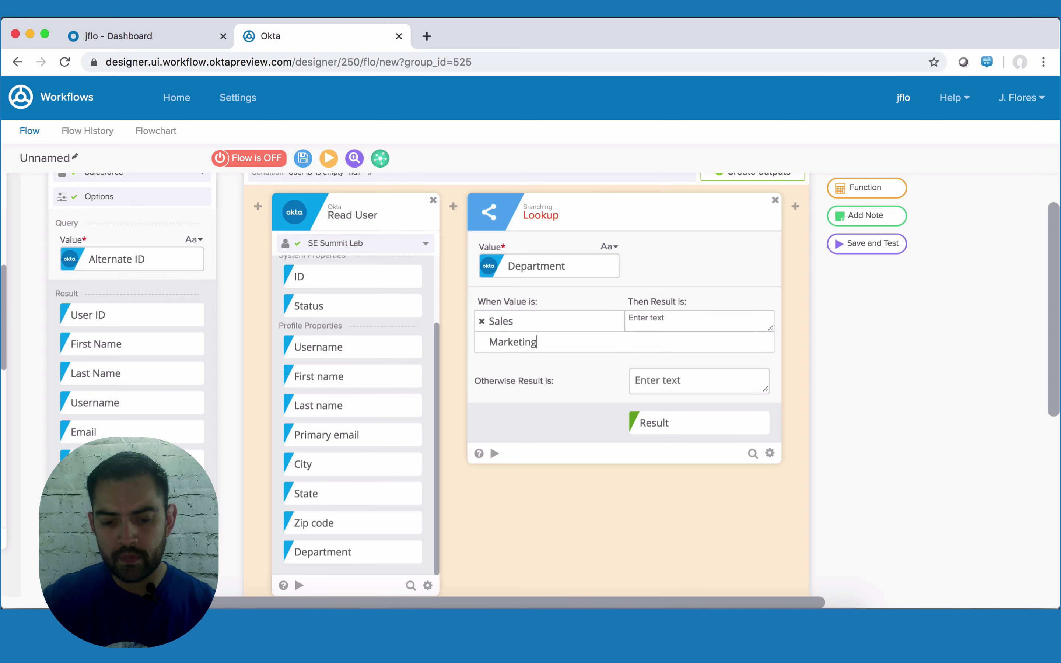
key("Return")
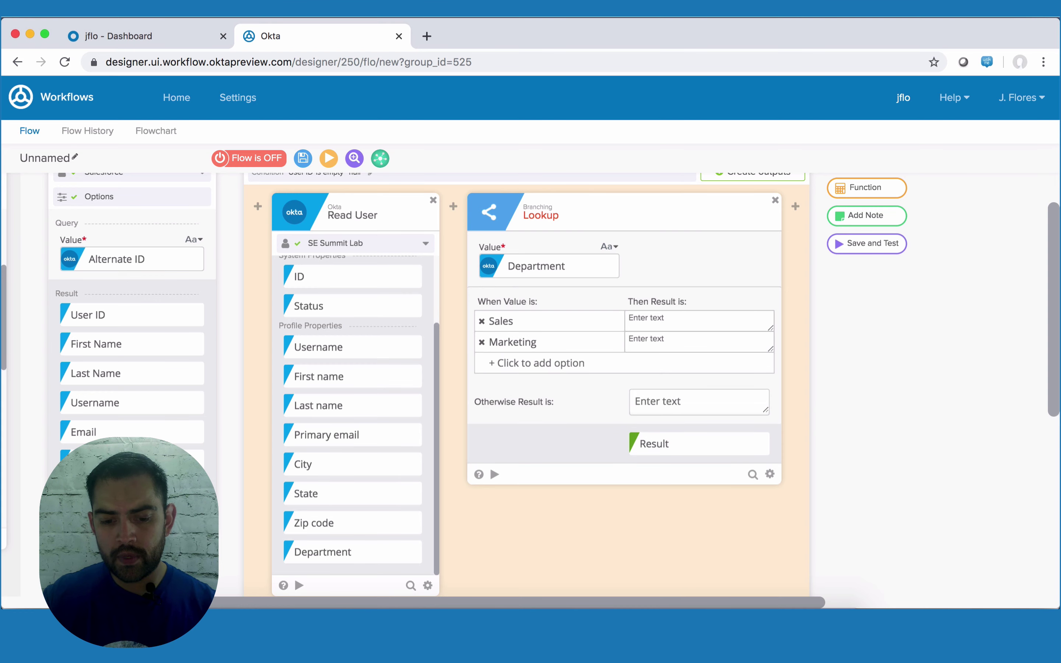
type("Op")
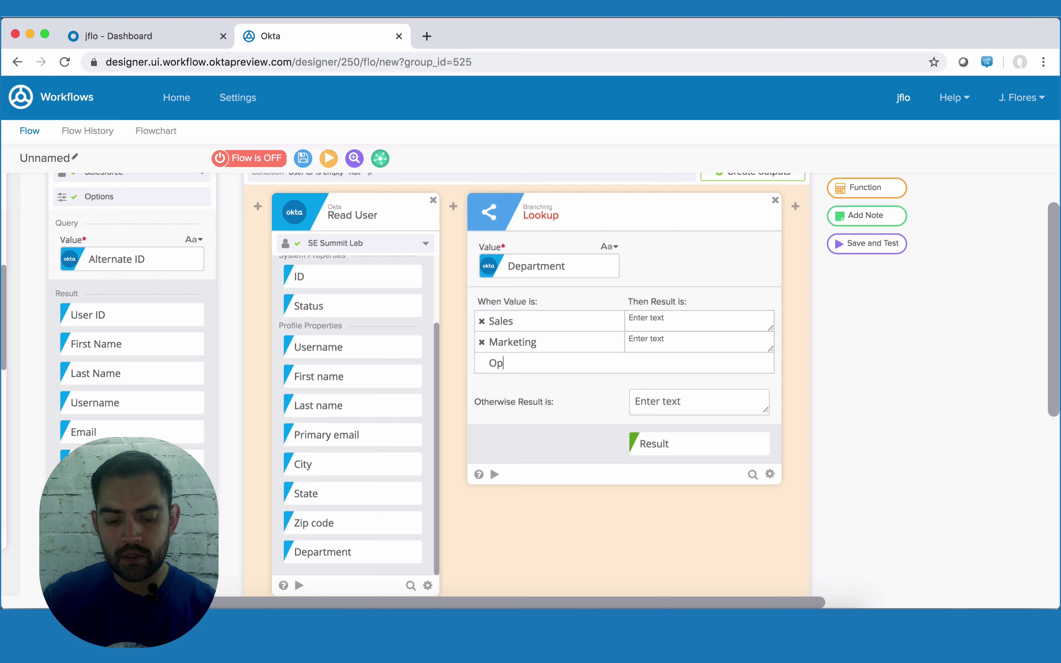
type("erations")
key("Return")
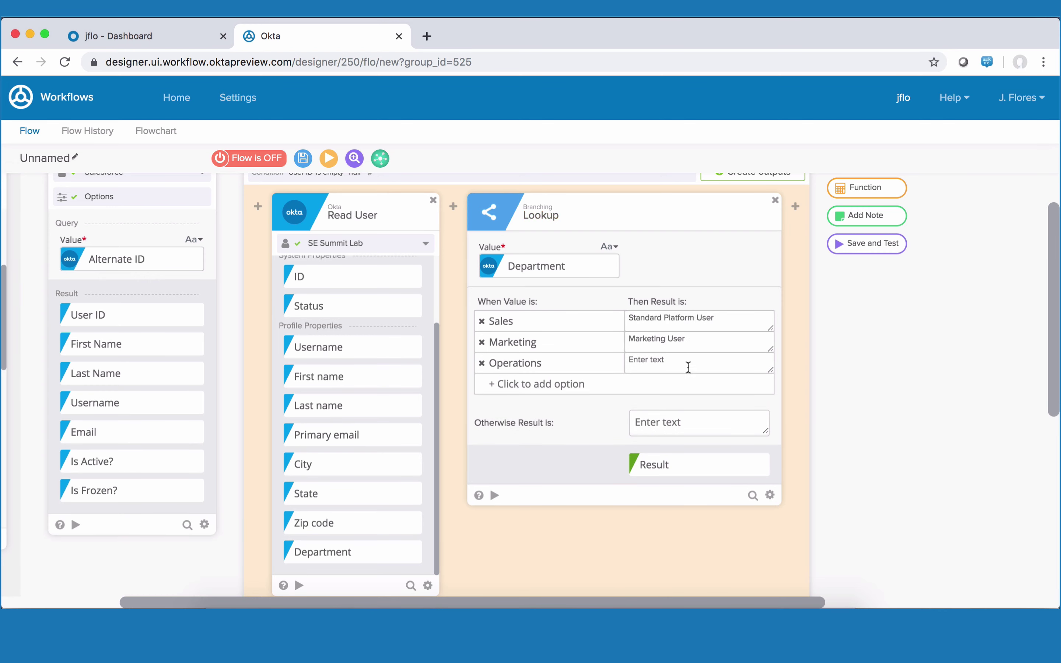
type("Standard User")
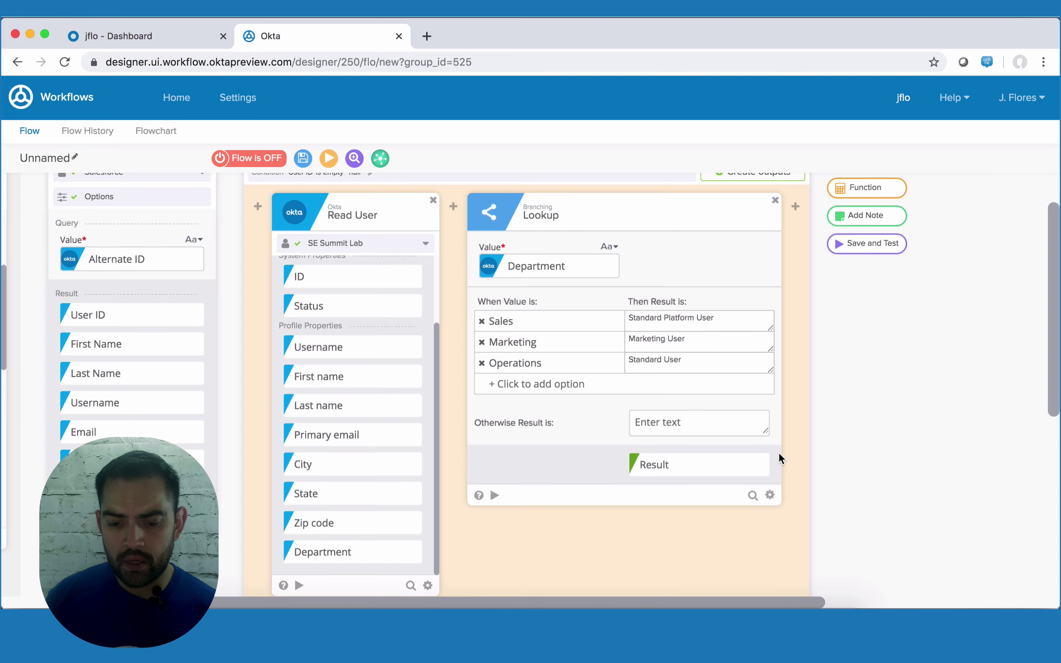
left_click(759, 469)
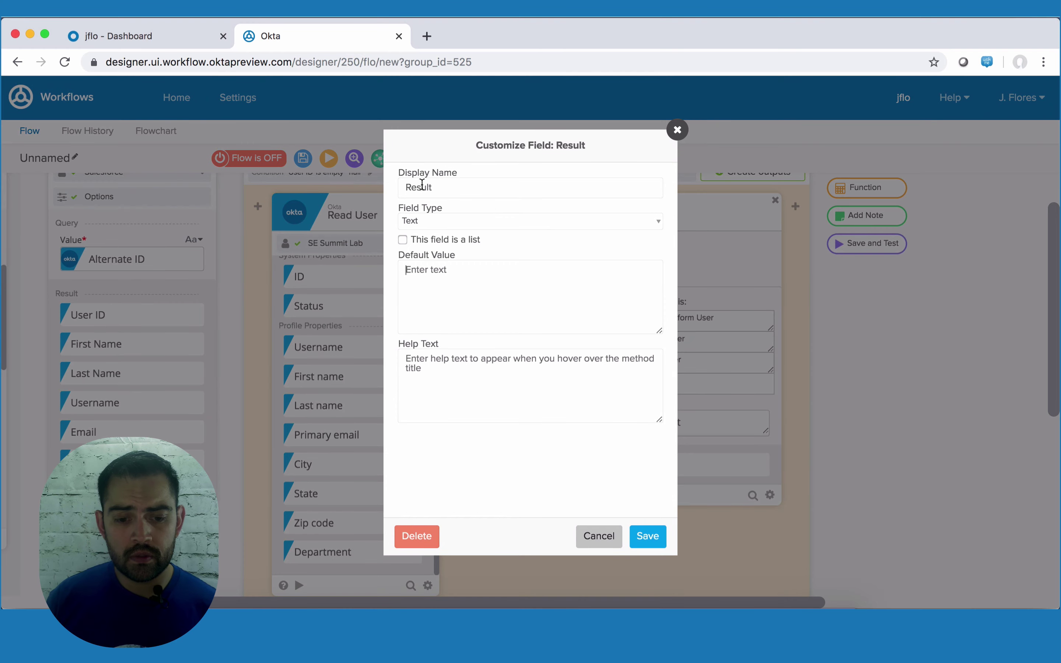
- Change the Lookup's output field display name from Result to 'profile' and save
double_click(422, 184)
type("profile")
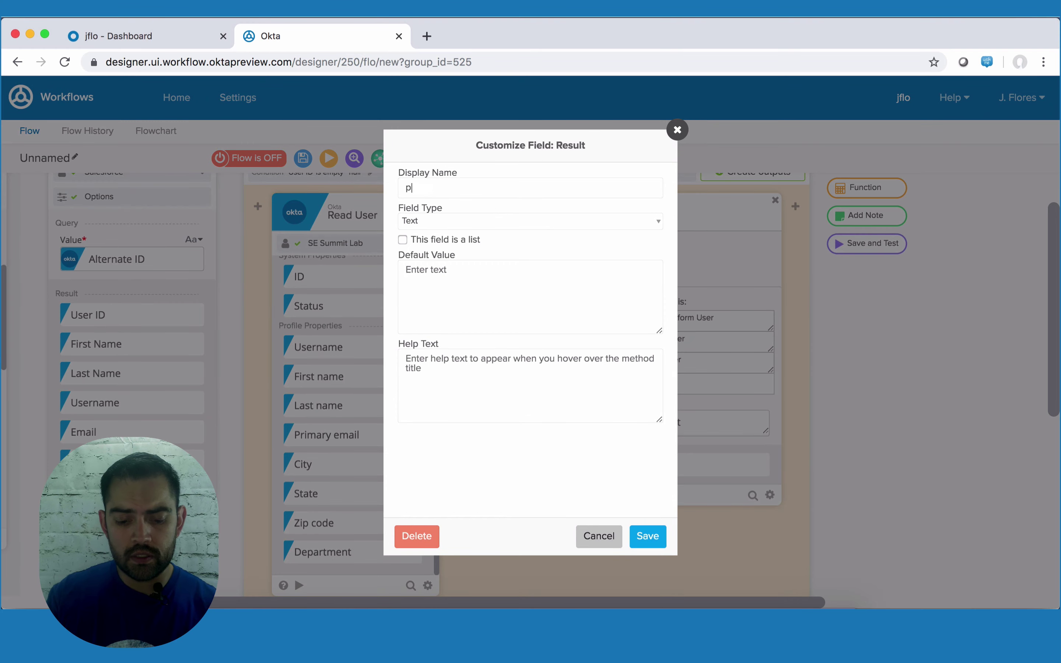
left_click(648, 536)
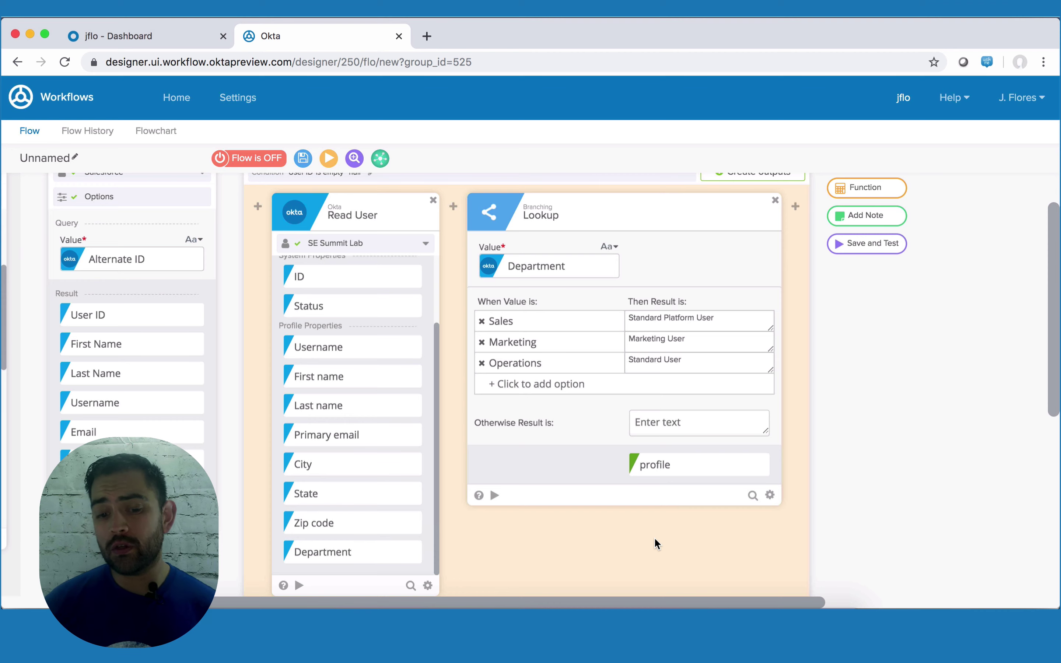
scroll(405, 391, "down", 3)
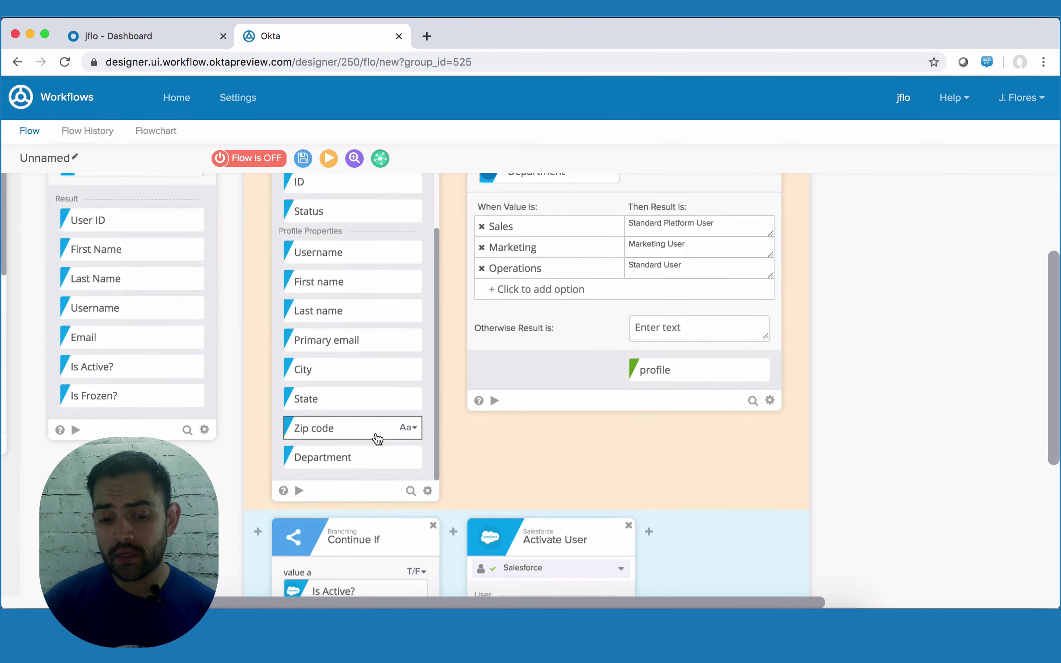
scroll(505, 379, "up", 2)
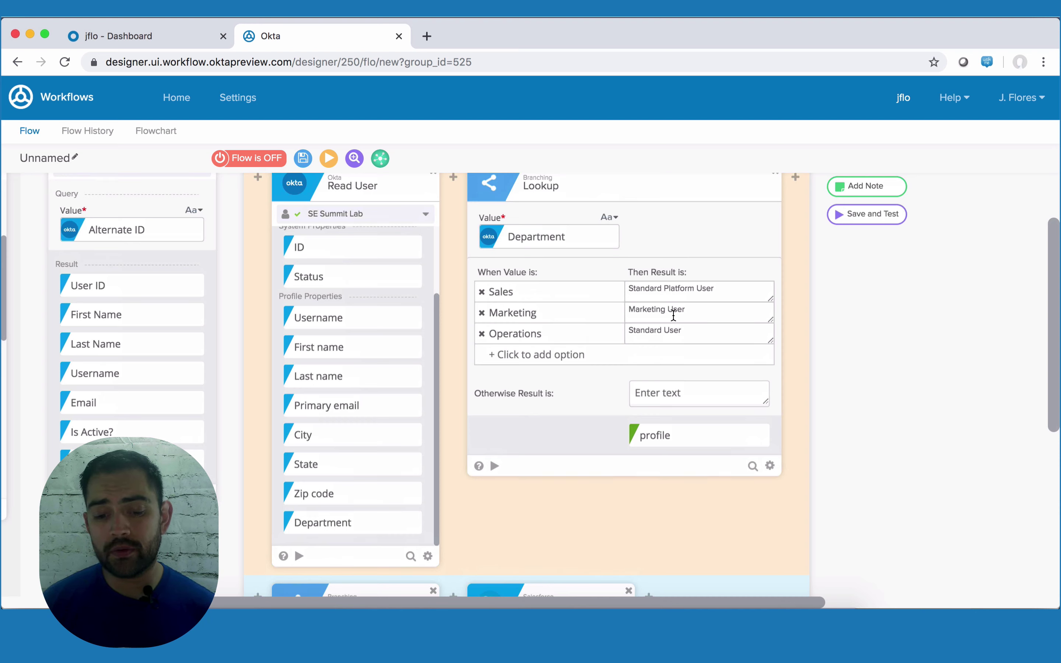
scroll(674, 315, "right", 5)
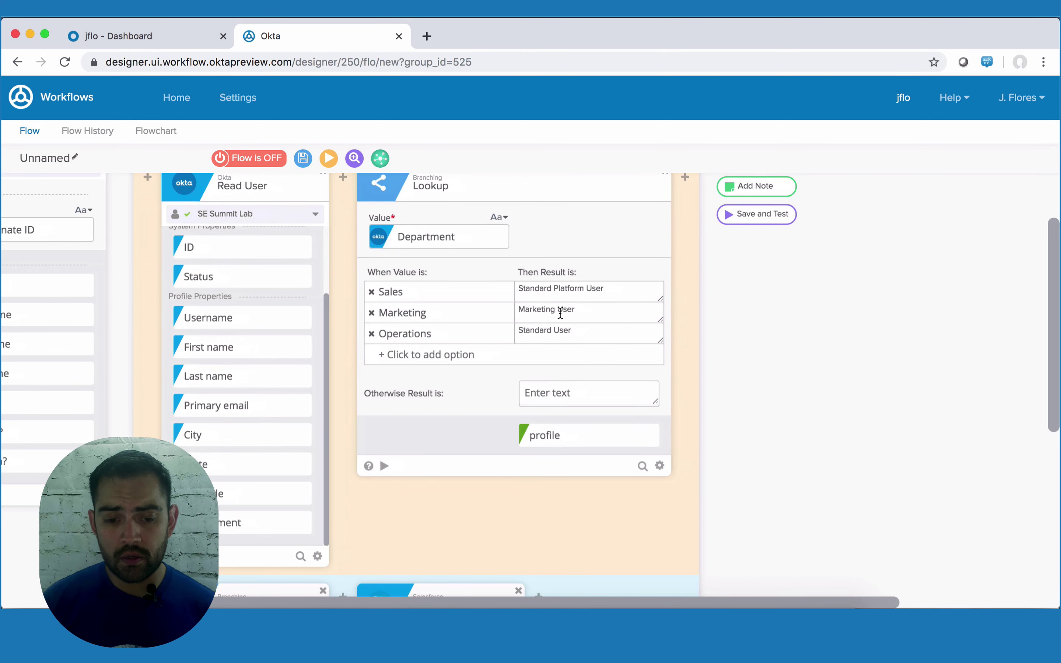
scroll(560, 313, "right", 5)
scroll(560, 313, "up", 3)
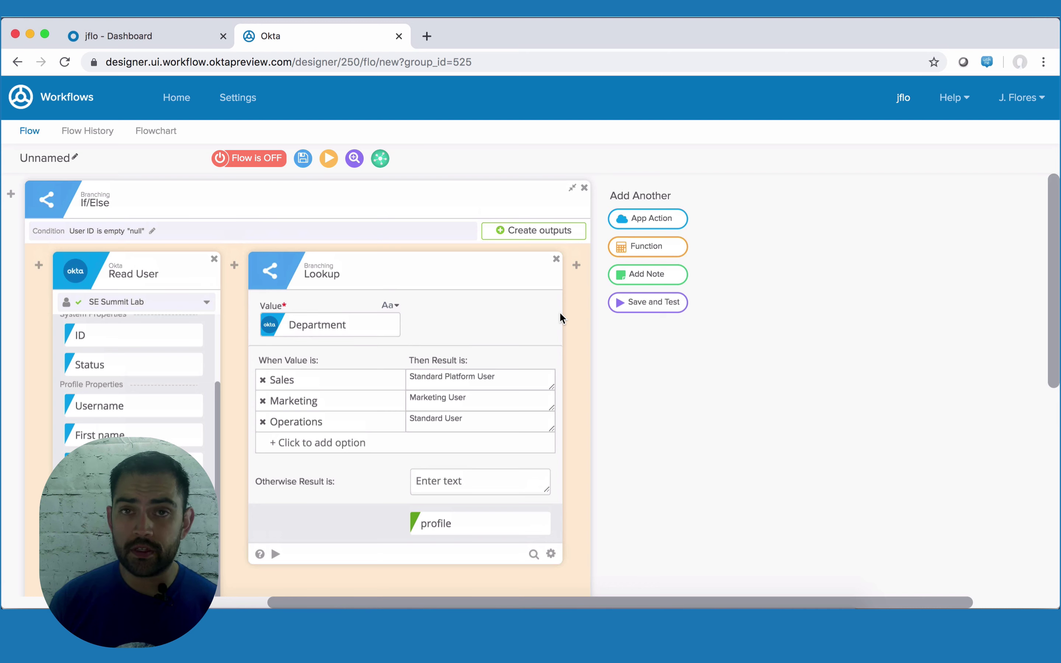
mouse_move(577, 273)
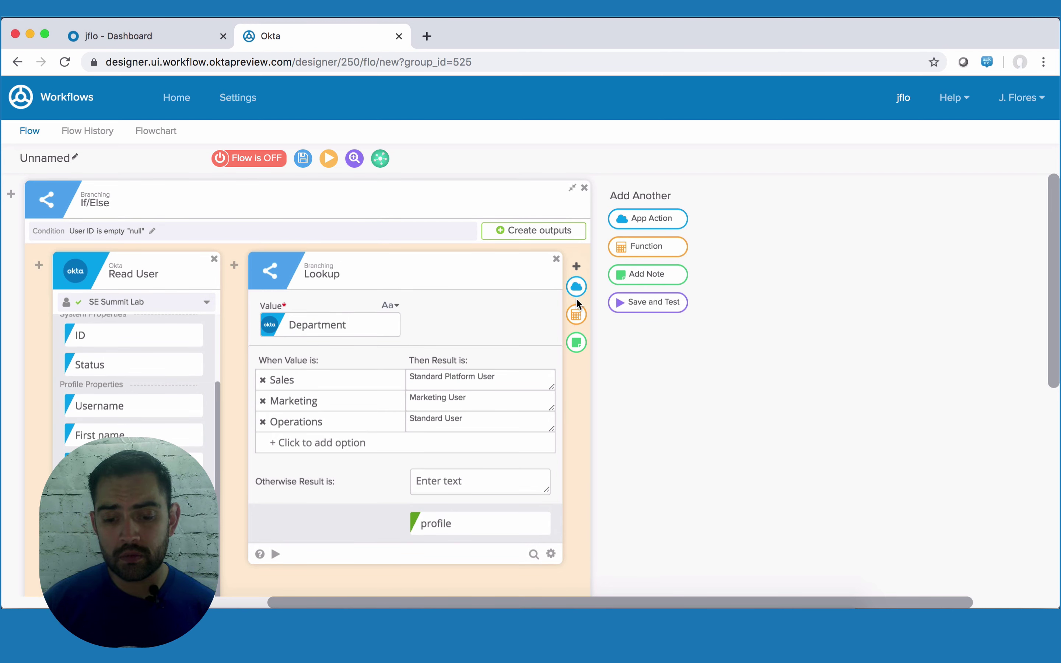
- Add a second Lookup function to the branch and feed Department into its value
left_click(576, 319)
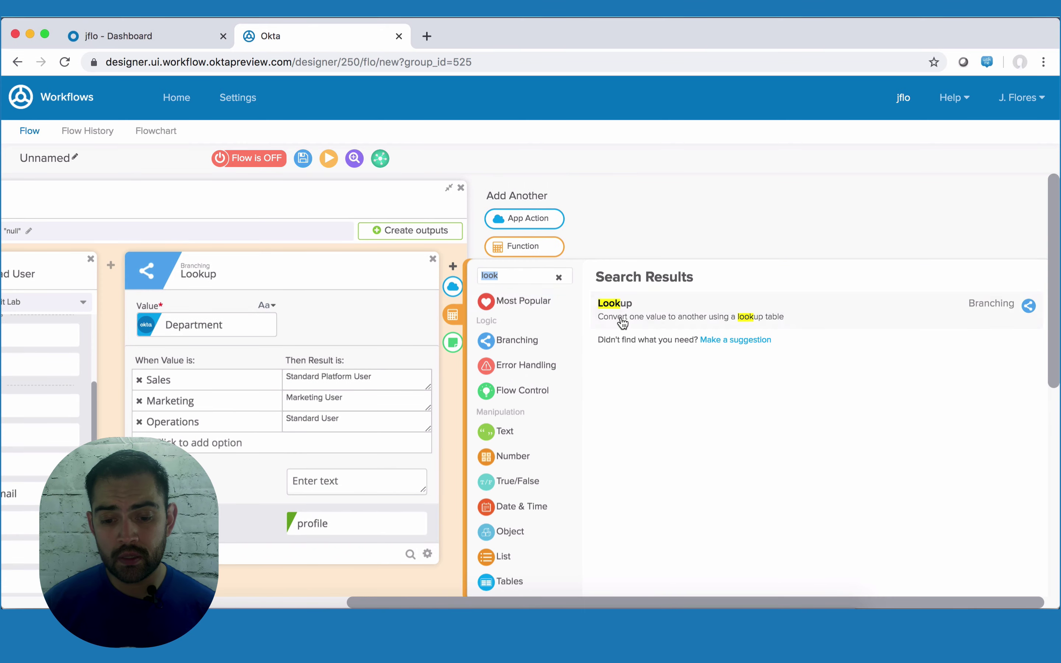
left_click(669, 314)
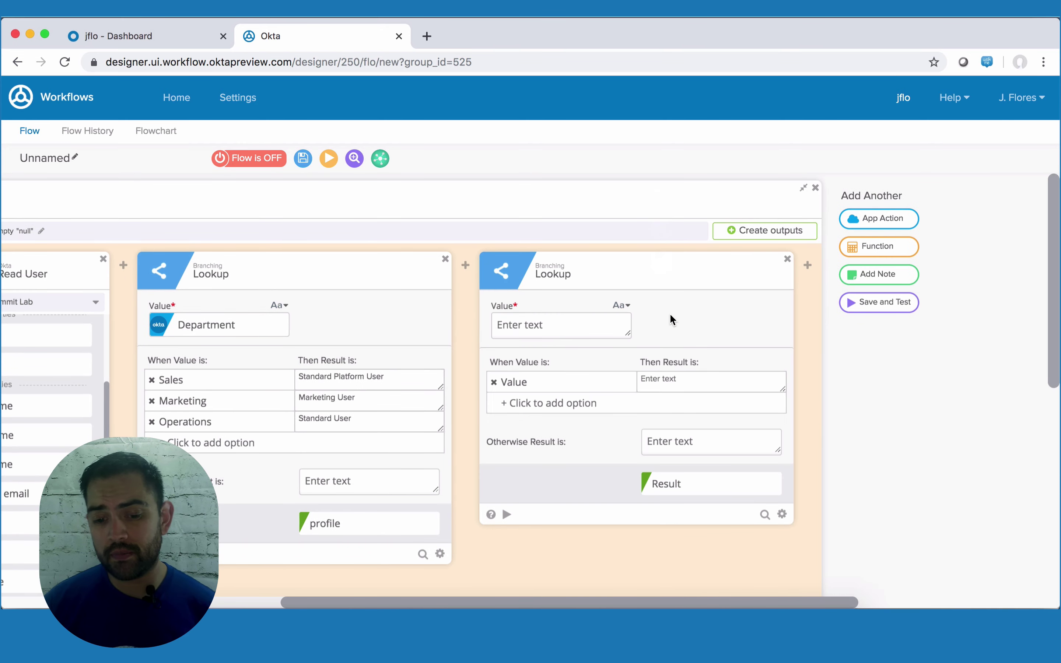
scroll(86, 390, "down", 5)
scroll(88, 395, "left", 4)
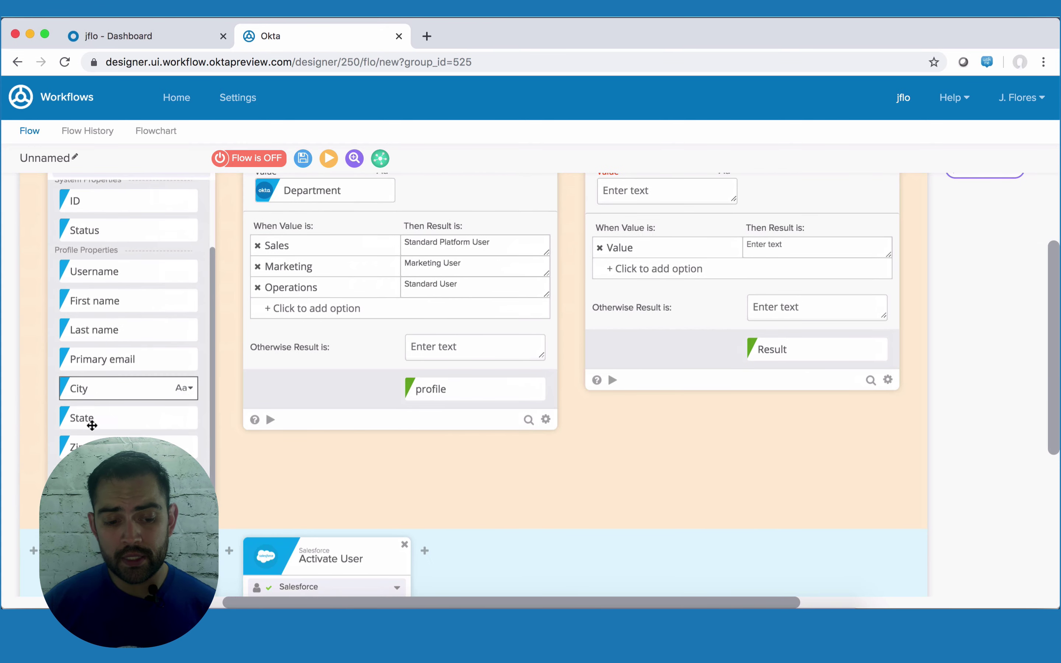
left_click_drag(362, 443, 638, 270)
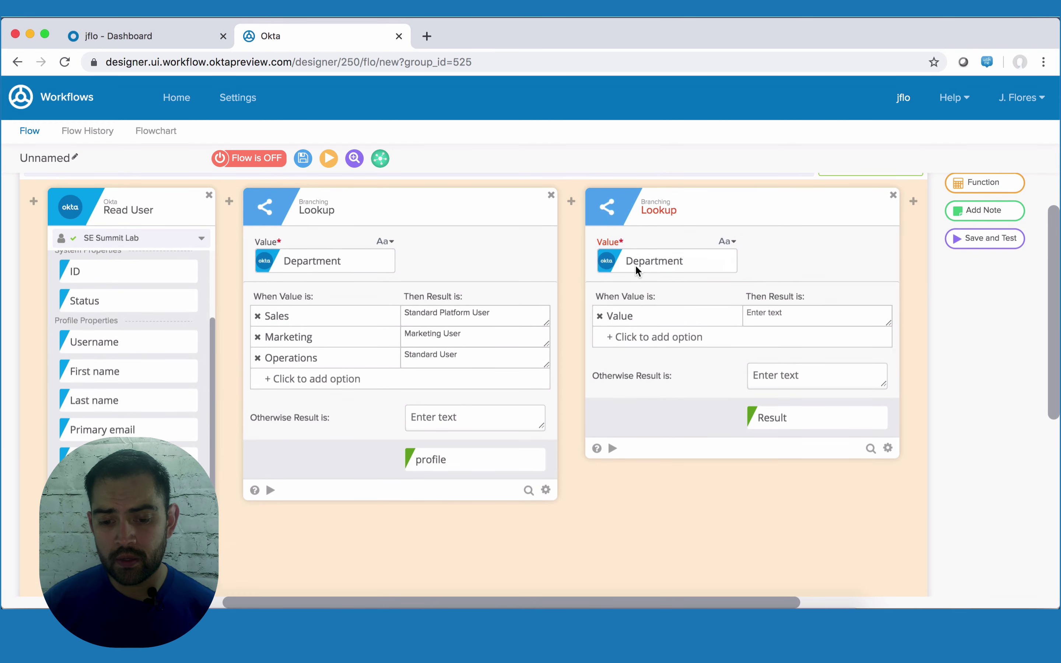
- Enter options Sales, Marketing and Operations, then open the Result output's Customize settings
double_click(619, 318)
type("Sales")
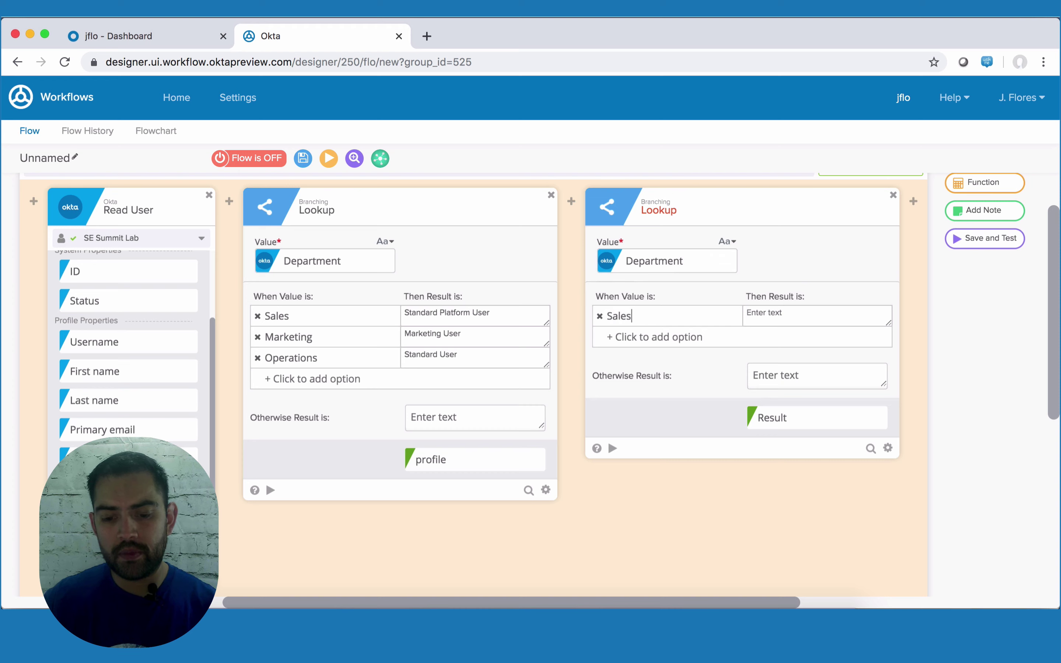
key("Return")
type("Marketing")
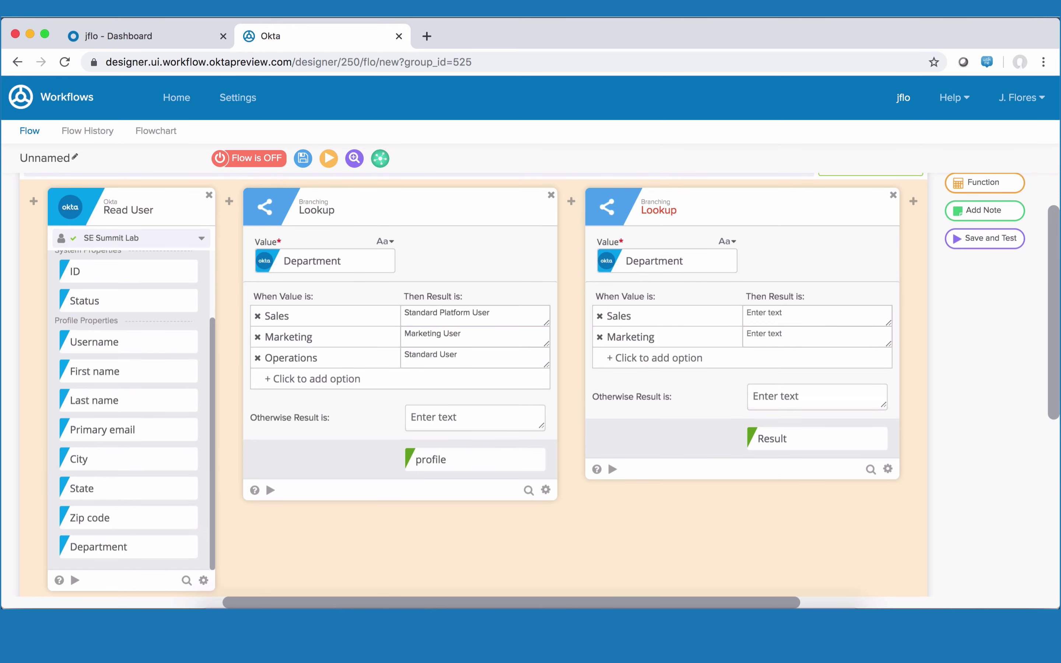
type("Operations")
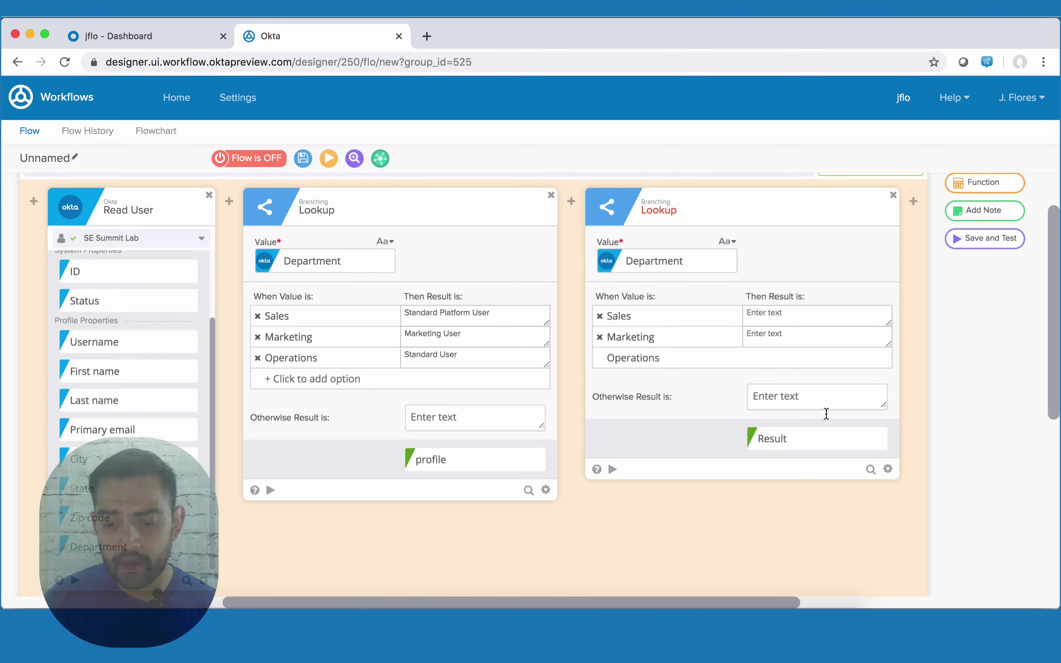
left_click(875, 439)
left_click(872, 594)
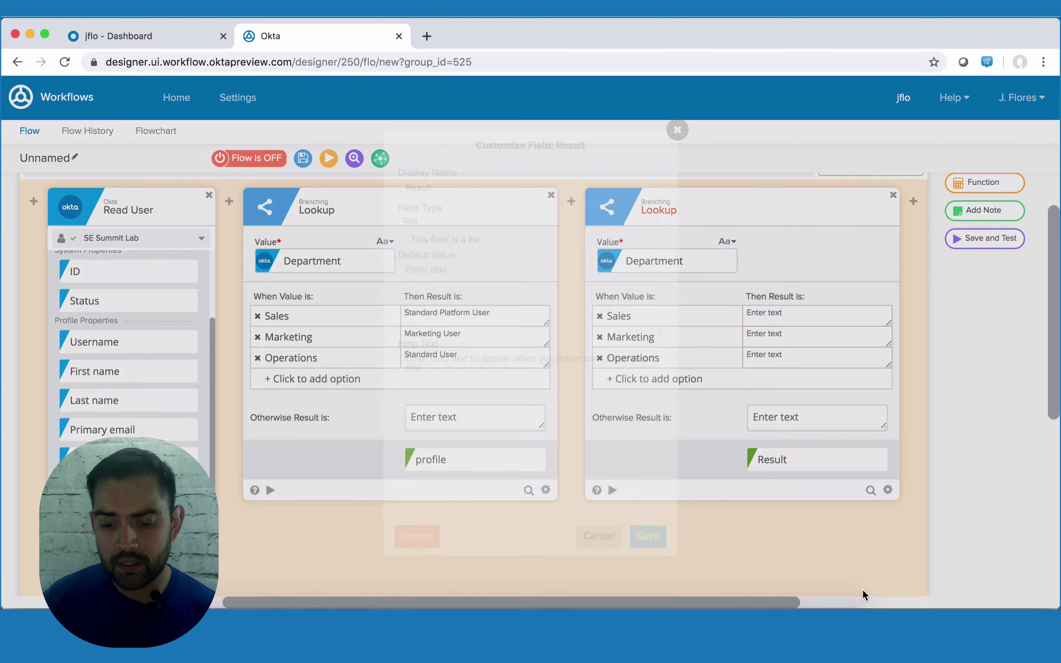
- Rename the Result output to 'Feature Licenses' as a list field and save
double_click(410, 187)
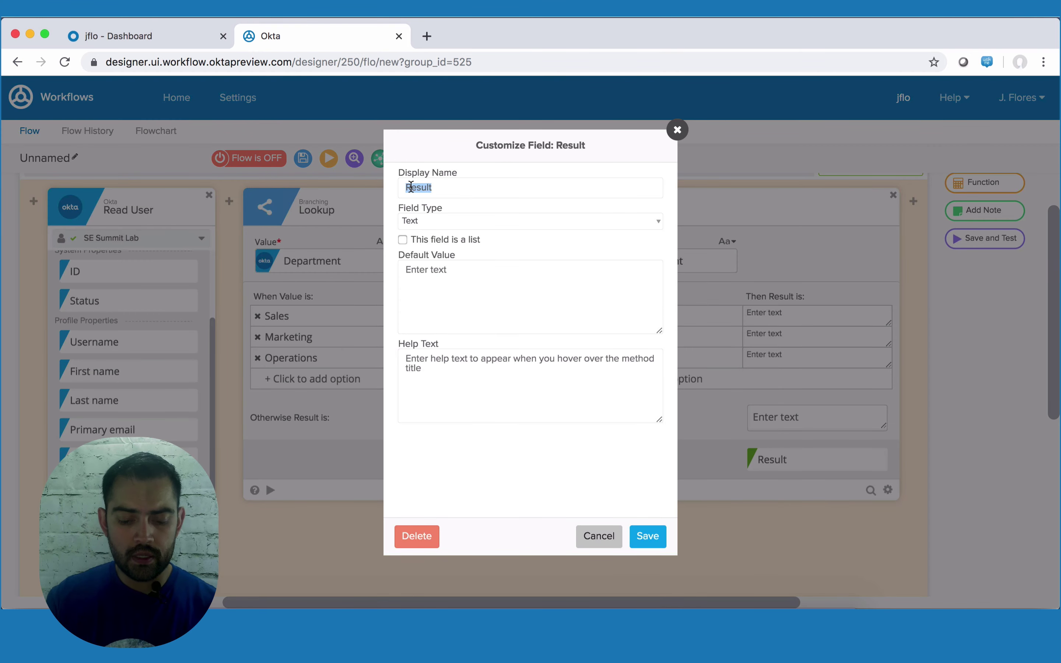
key("BackSpace")
type("Feature Licenses")
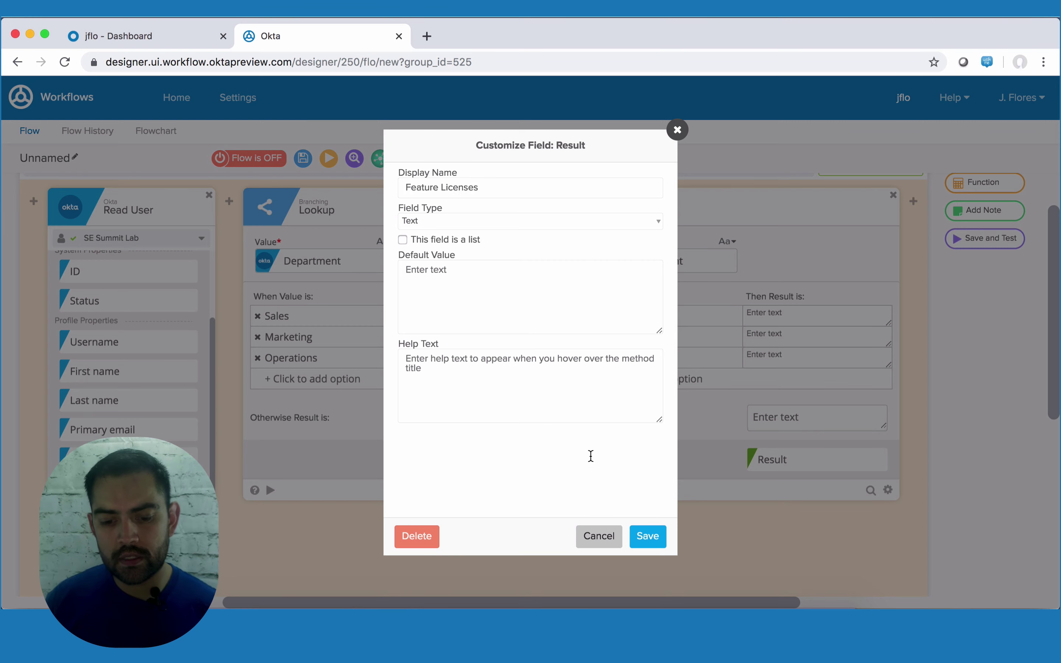
left_click(434, 240)
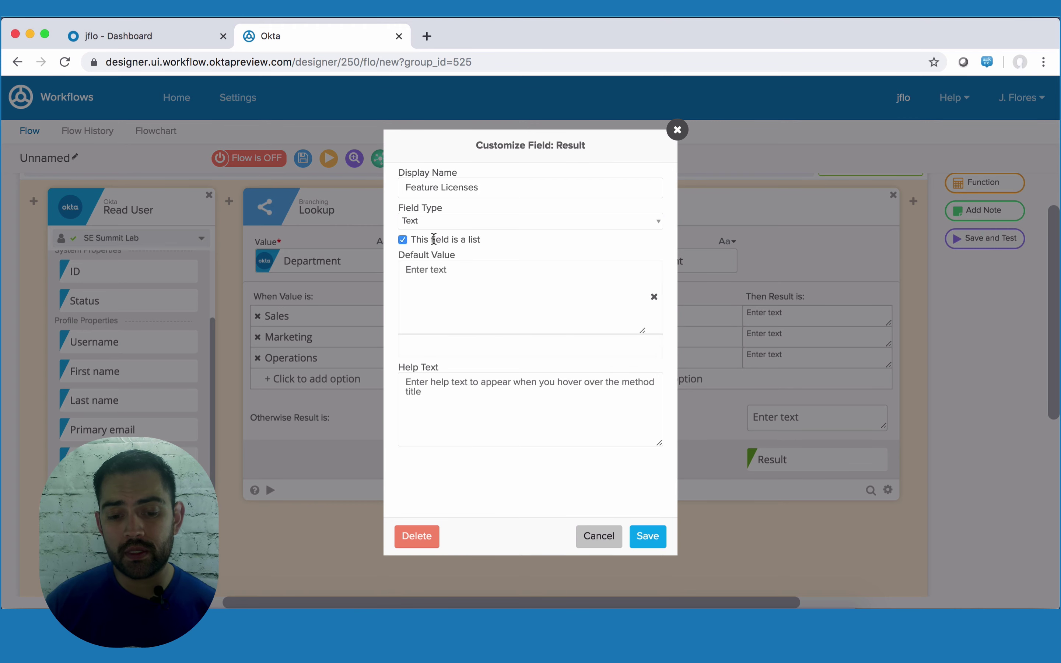
left_click(648, 537)
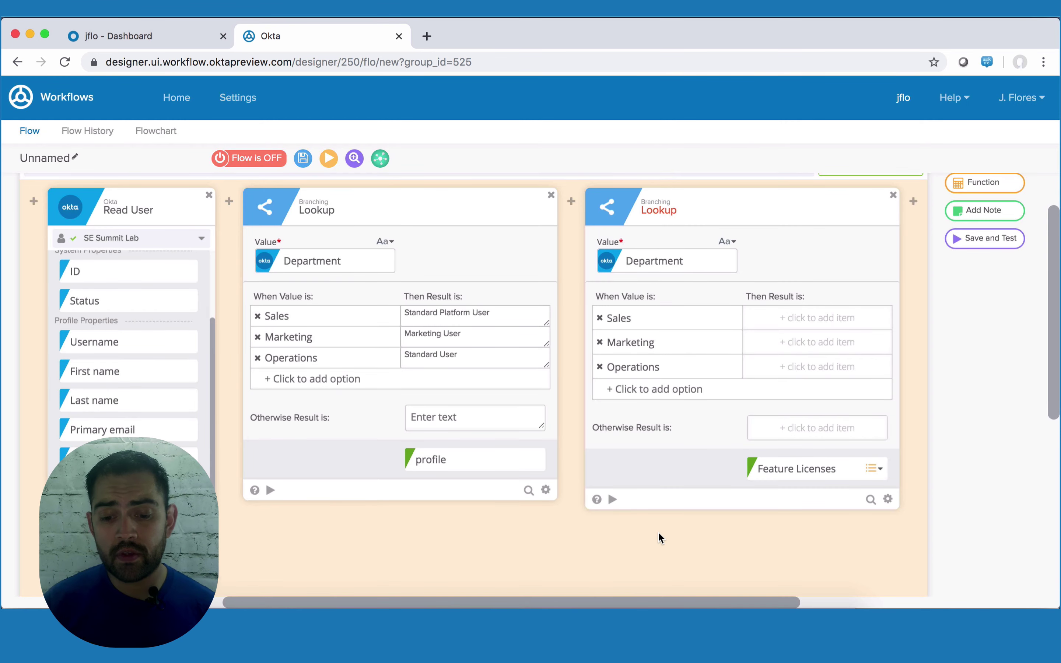
- Set licences: Sales Knowledge Users, Marketing User, Operations Service Cloud User, all plus Flow User
left_click(803, 319)
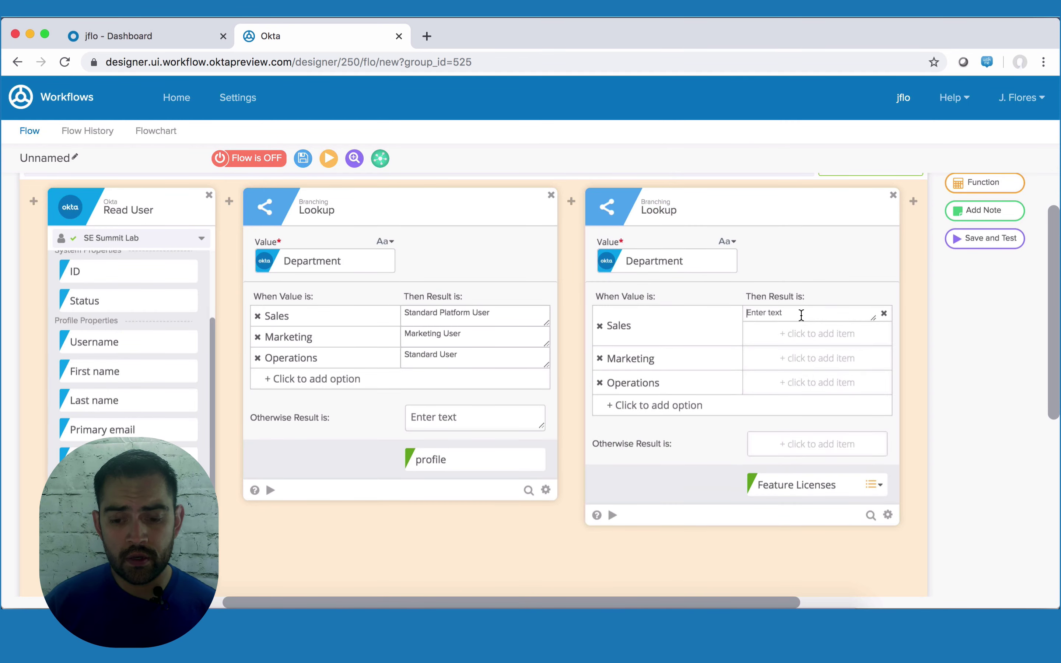
type("Knowledge Users ")
type("Flow User")
left_click(819, 374)
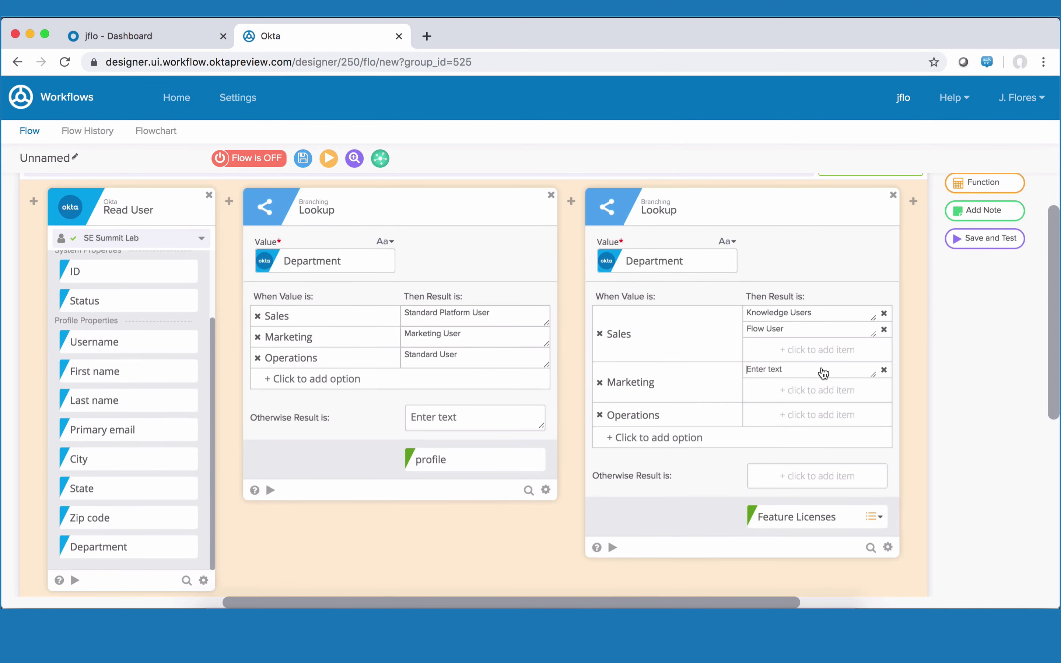
type("Marketing User")
left_click(821, 439)
type("Service Cloud User")
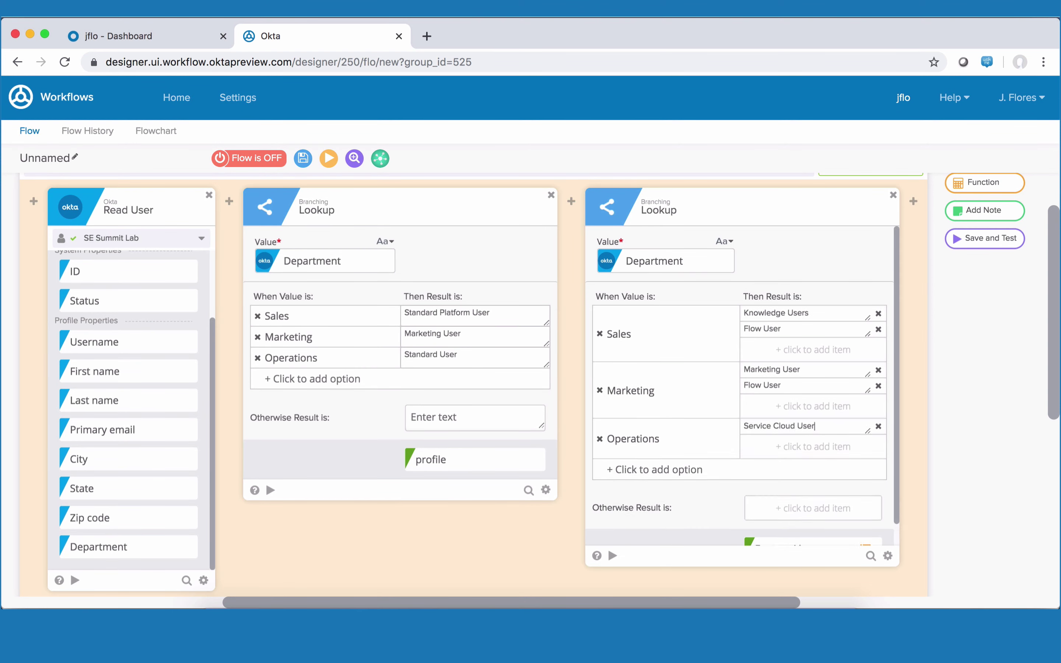
key("Tab")
type("Flow User")
scroll(765, 467, "down", 2)
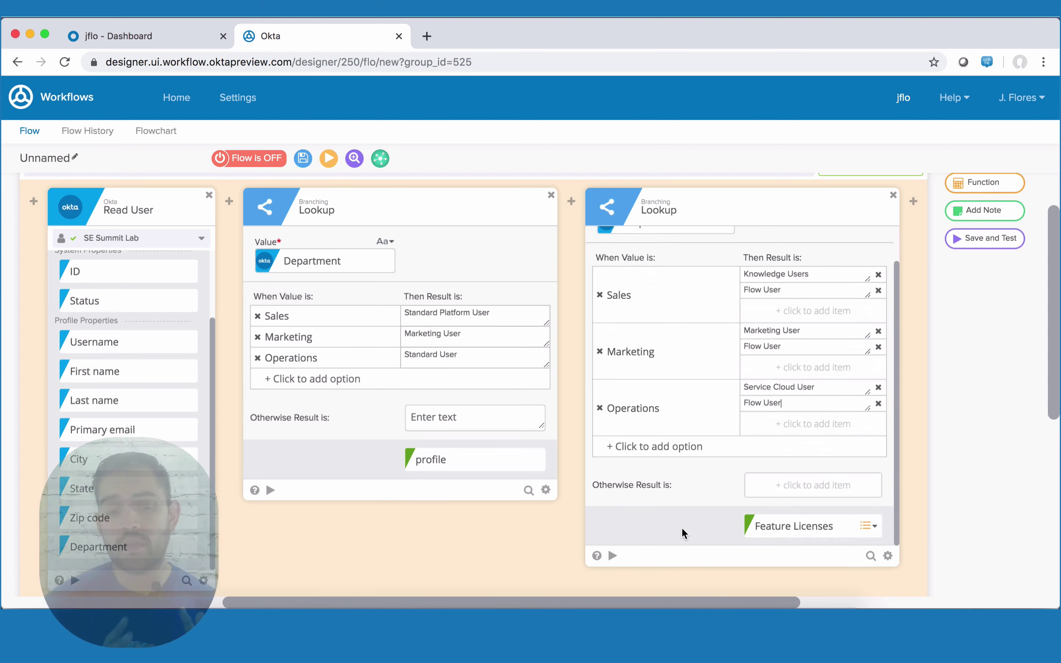
scroll(687, 530, "right", 3)
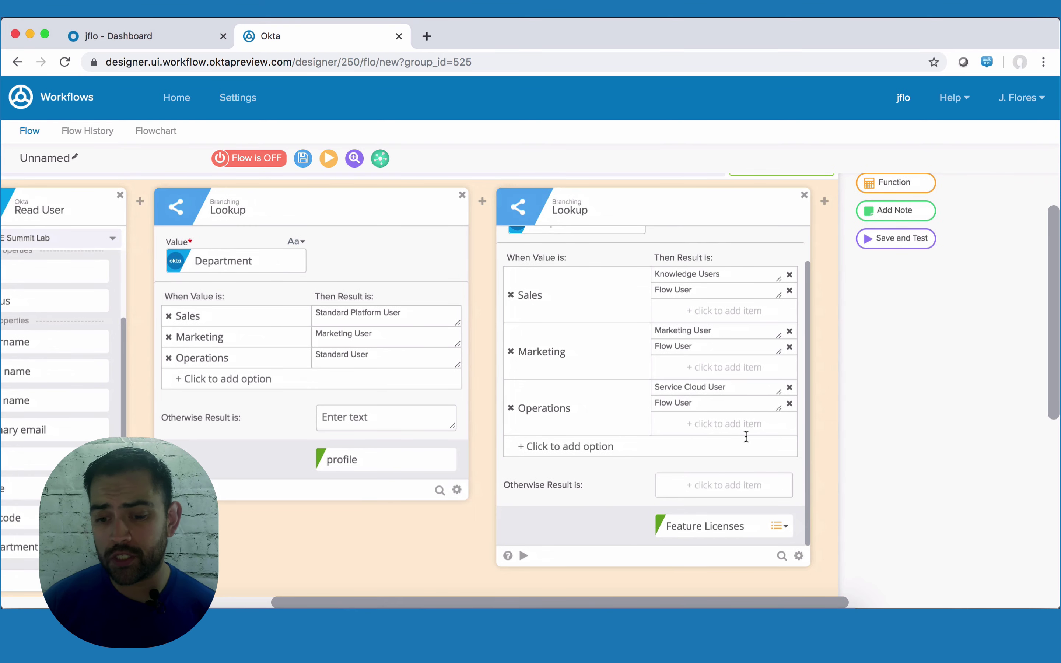
- Add a Salesforce Create User card after the lookups with Department ticked as an extra input
mouse_move(824, 200)
left_click(825, 223)
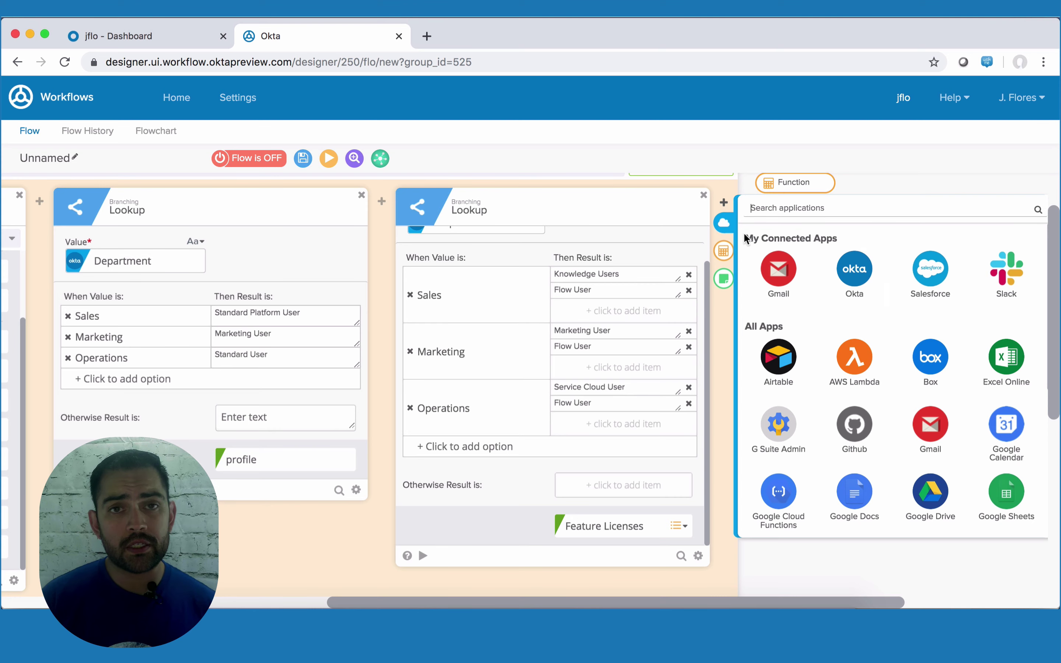
left_click(930, 269)
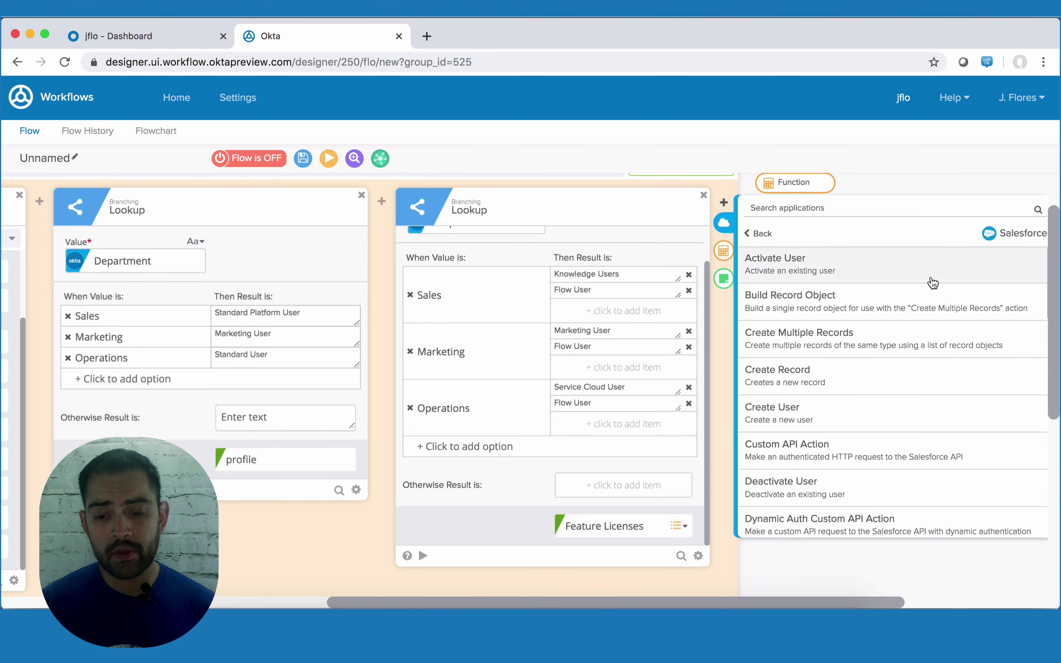
scroll(798, 375, "down", 8)
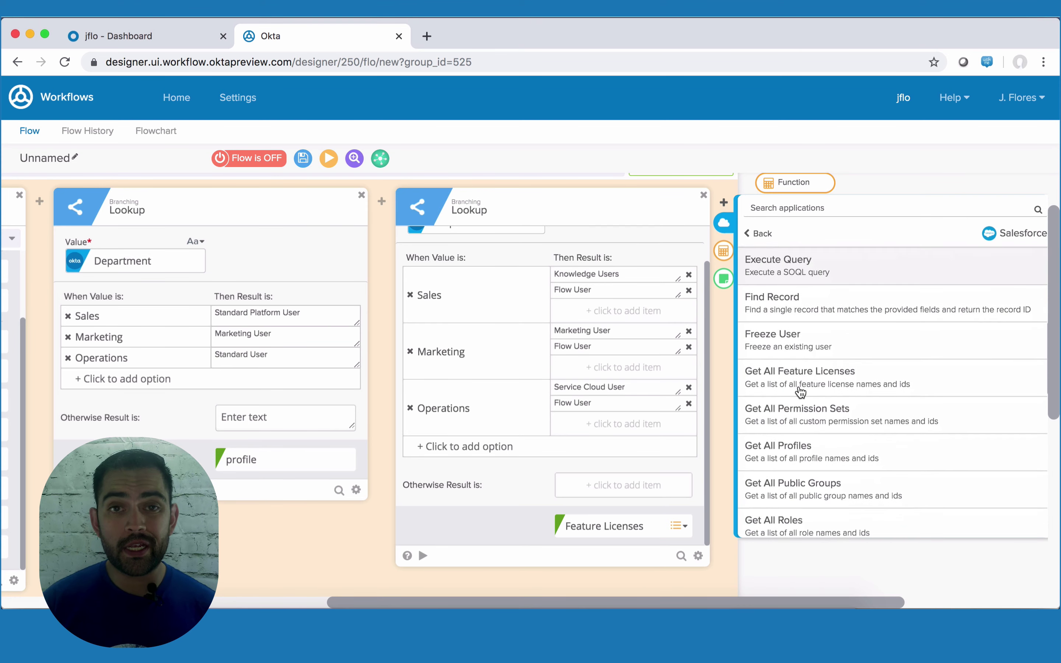
scroll(799, 392, "down", 10)
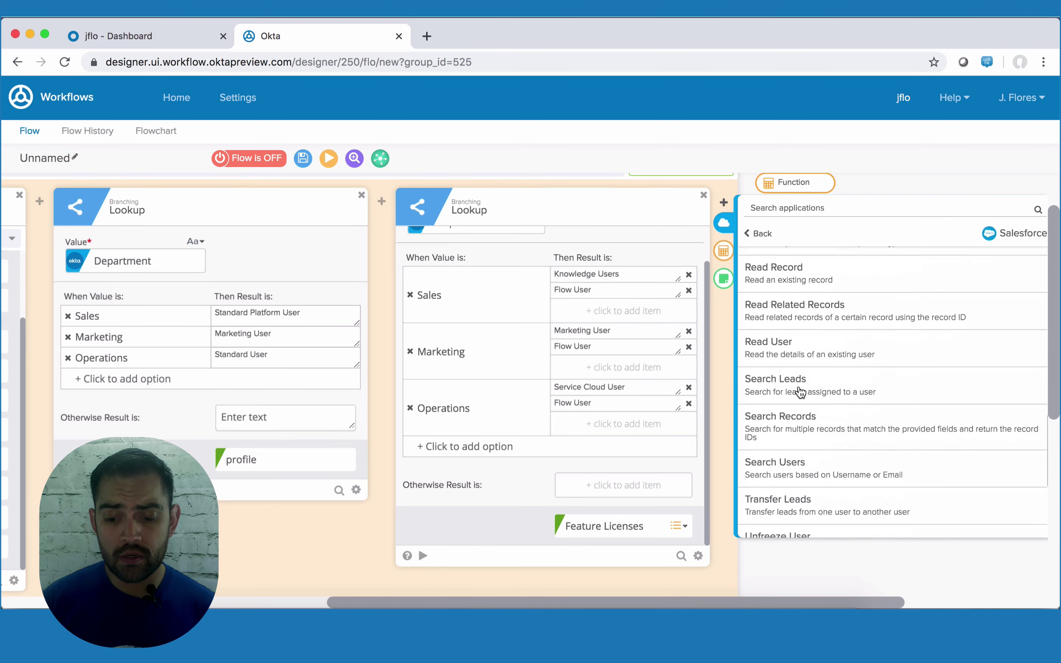
scroll(800, 391, "up", 10)
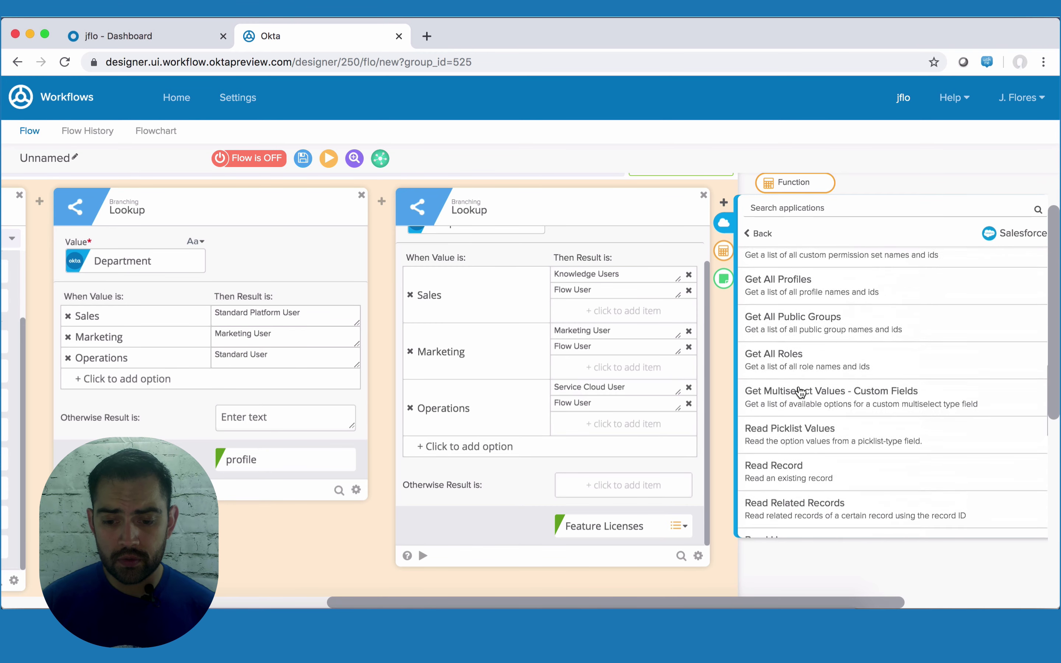
scroll(800, 392, "up", 7)
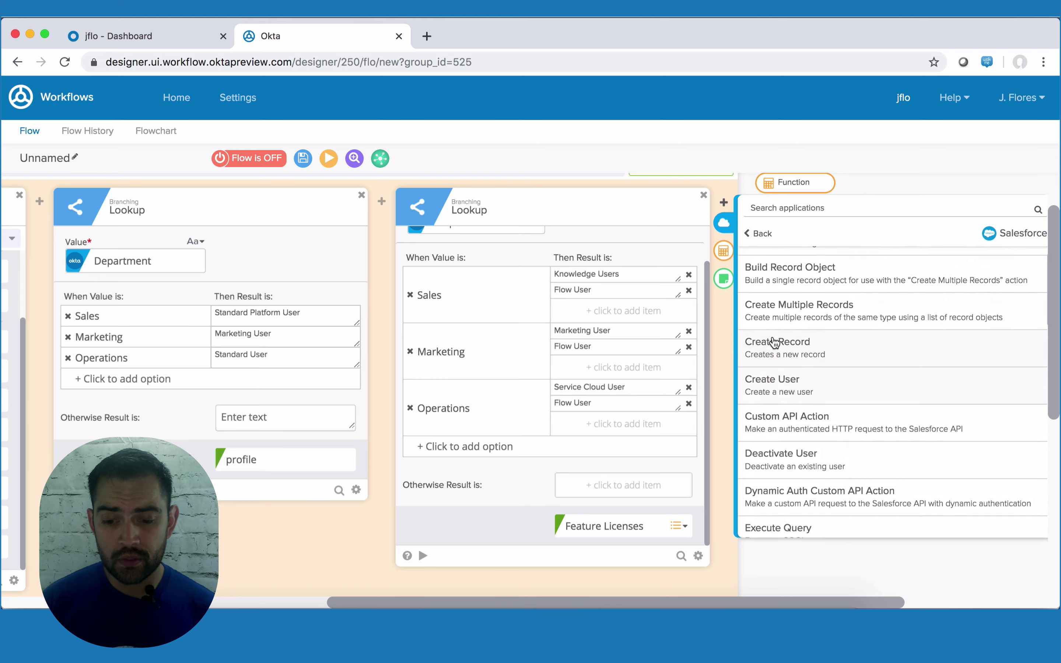
left_click(795, 386)
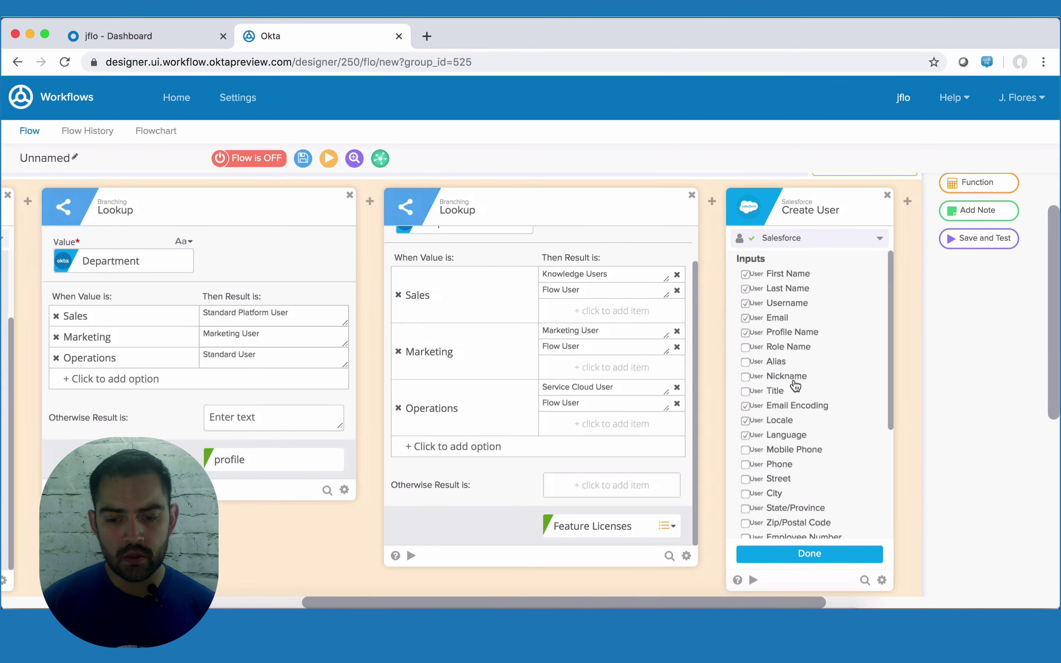
scroll(796, 386, "down", 2)
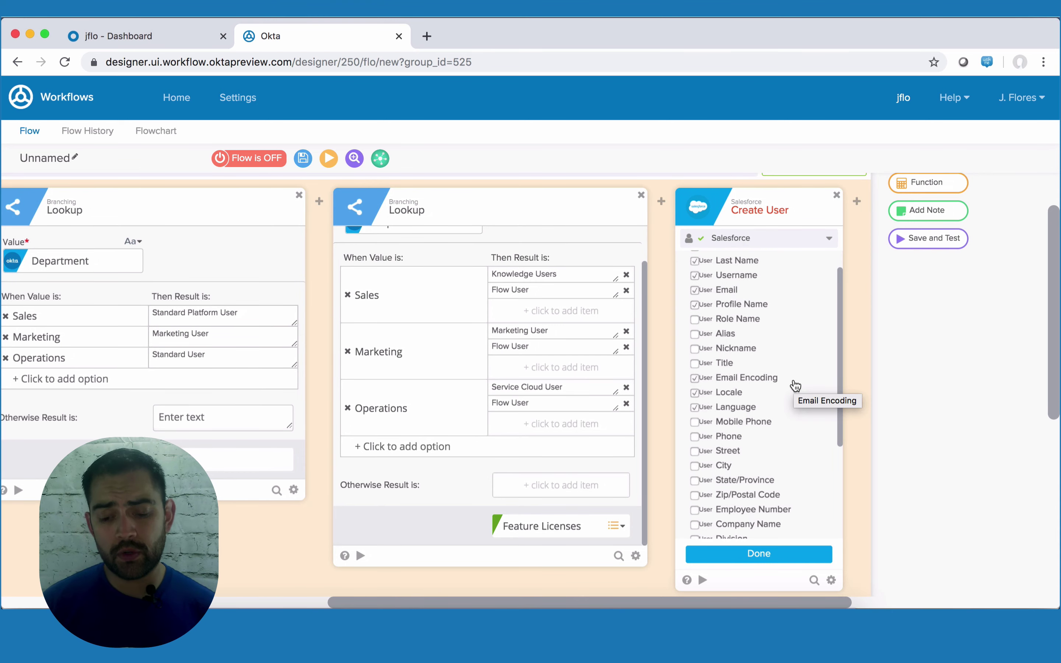
scroll(768, 399, "down", 5)
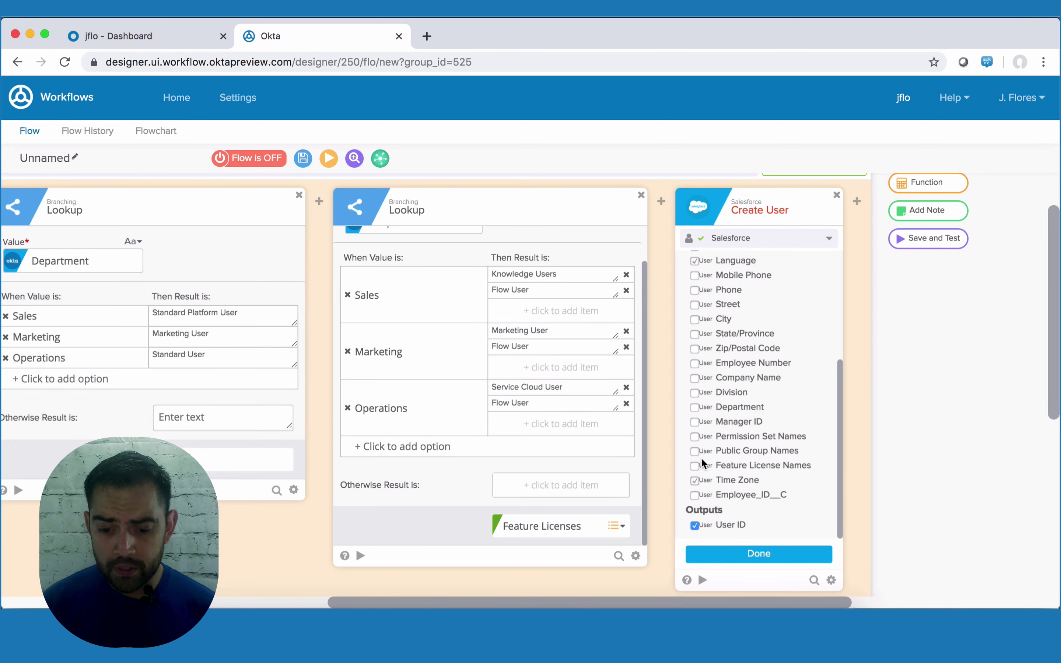
left_click(694, 407)
left_click(777, 552)
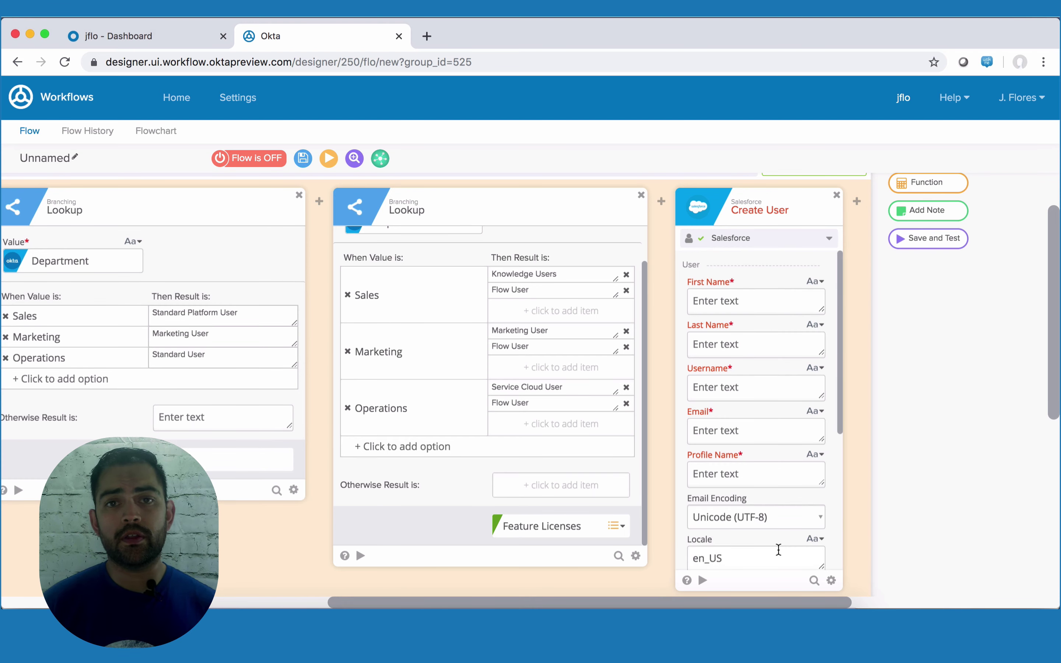
- Map the profile output into Profile Name and set Language to English
scroll(740, 476, "down", 5)
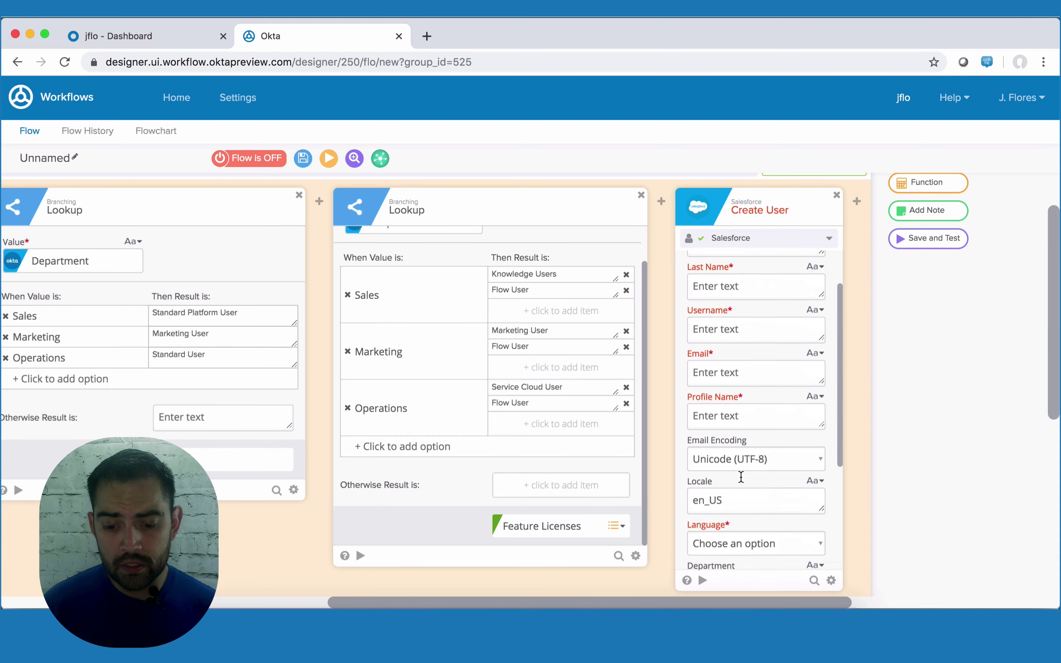
scroll(741, 483, "up", 2)
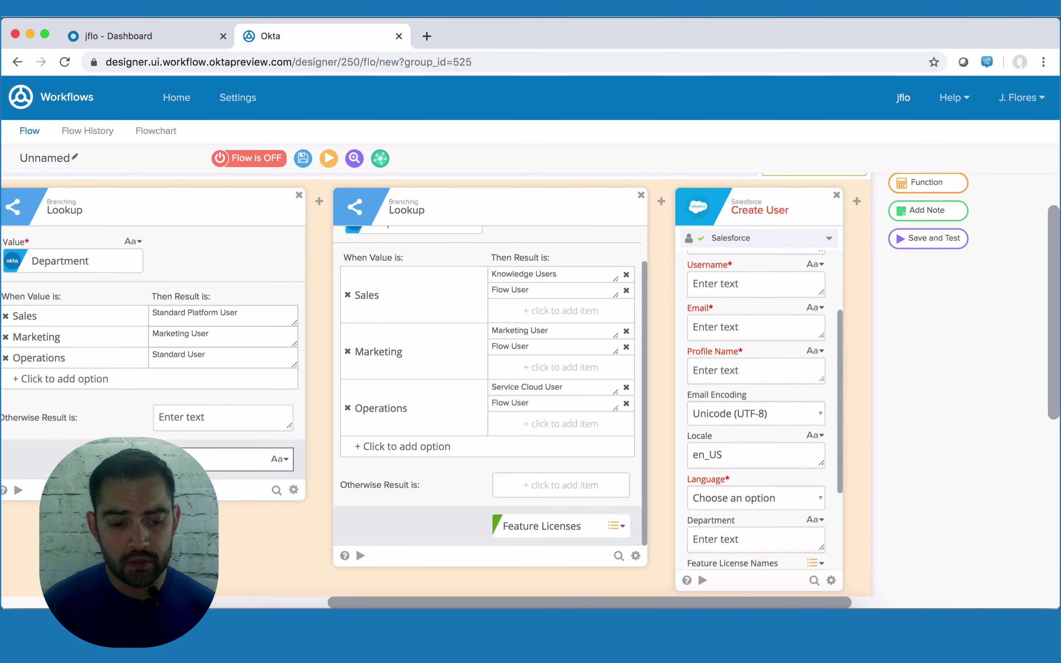
left_click_drag(237, 459, 728, 370)
left_click(730, 488)
left_click(720, 511)
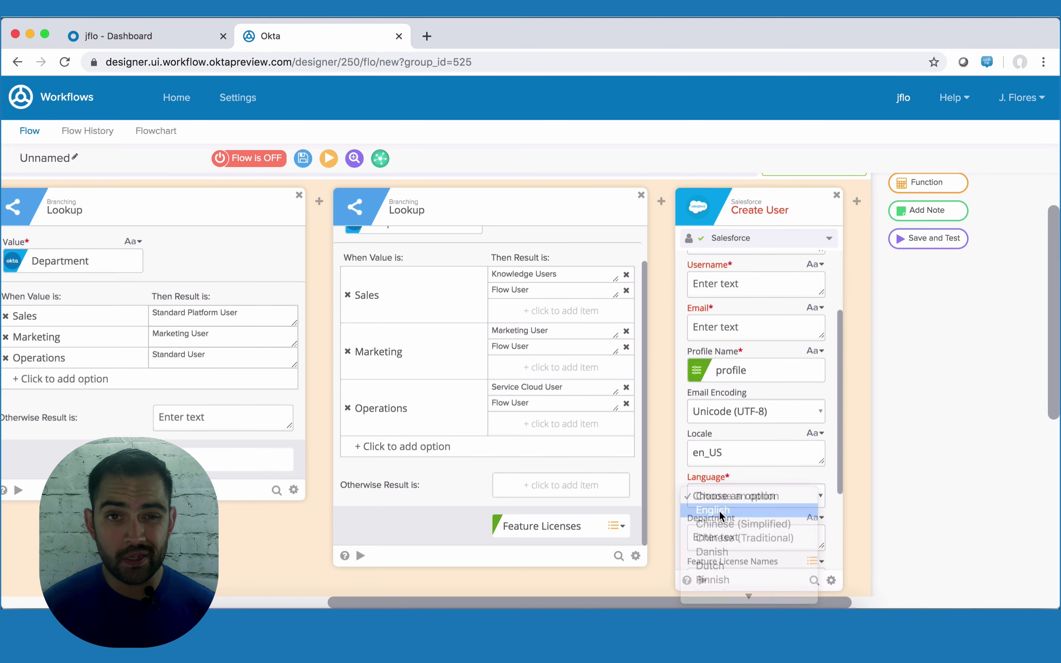
scroll(720, 516, "down", 5)
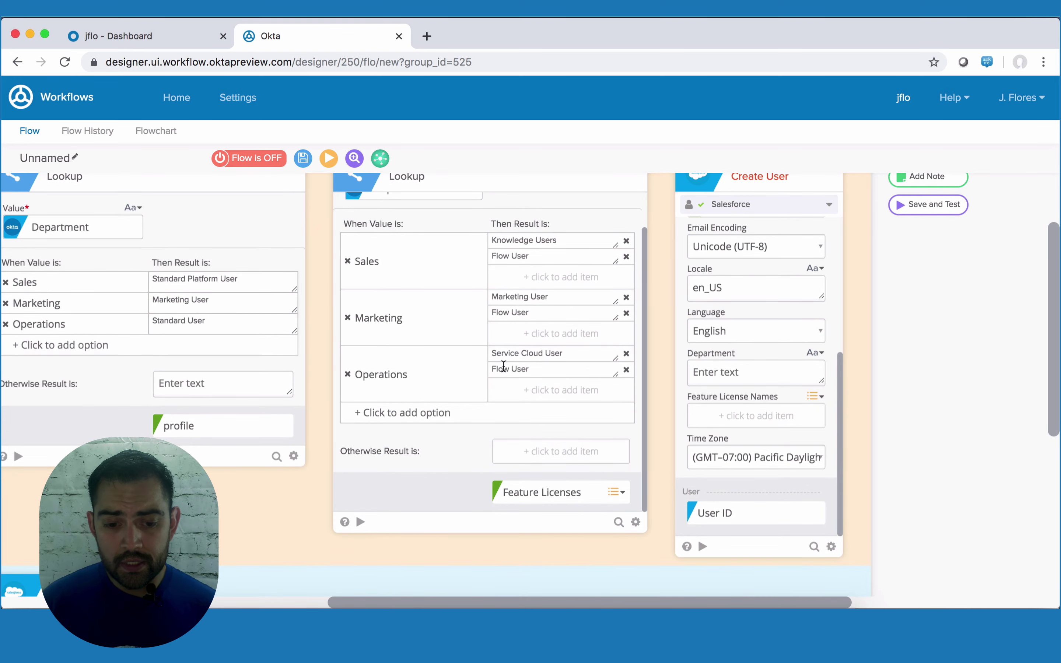
scroll(504, 361, "up", 2)
scroll(504, 500, "down", 2)
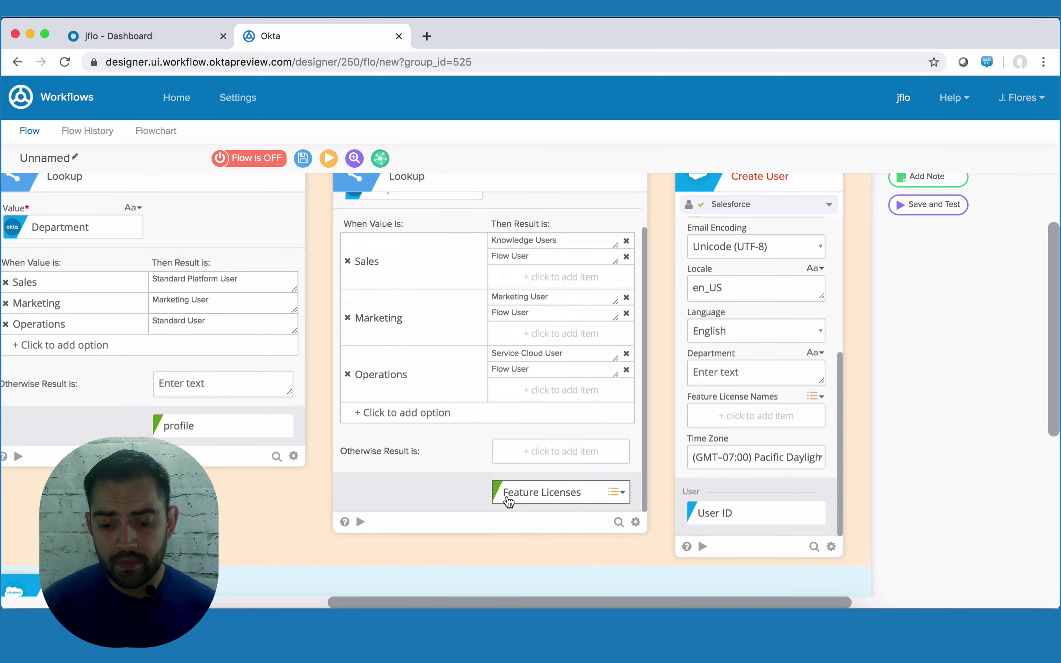
- Map First name, Last name, Alternate ID and Primary email into First Name, Last Name, Username and Email
left_click_drag(504, 491, 737, 419)
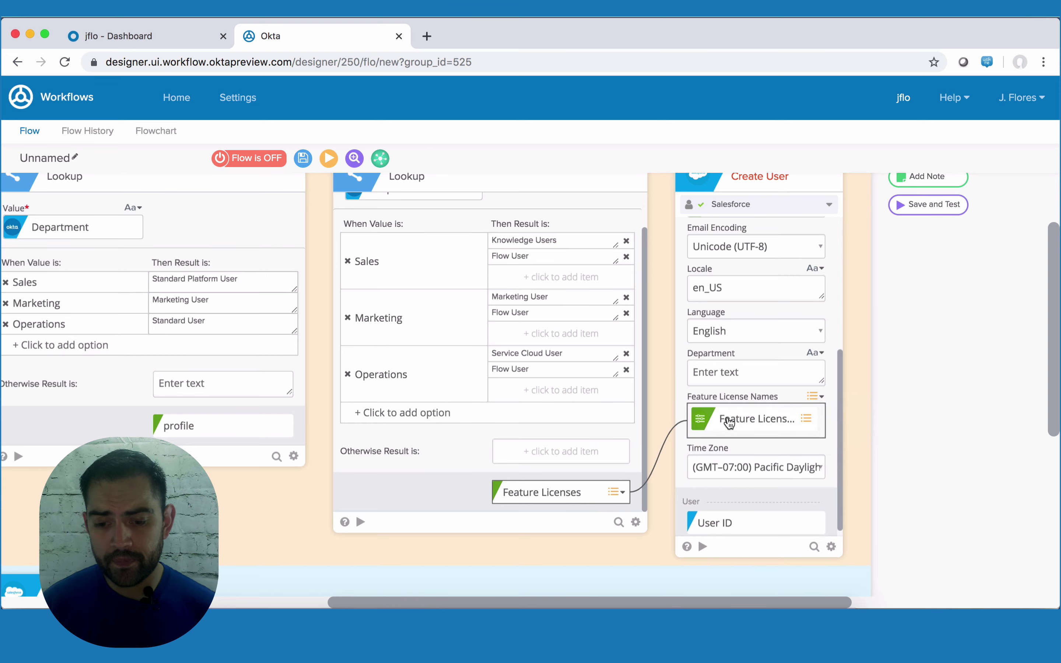
scroll(729, 423, "up", 5)
scroll(316, 413, "left", 5)
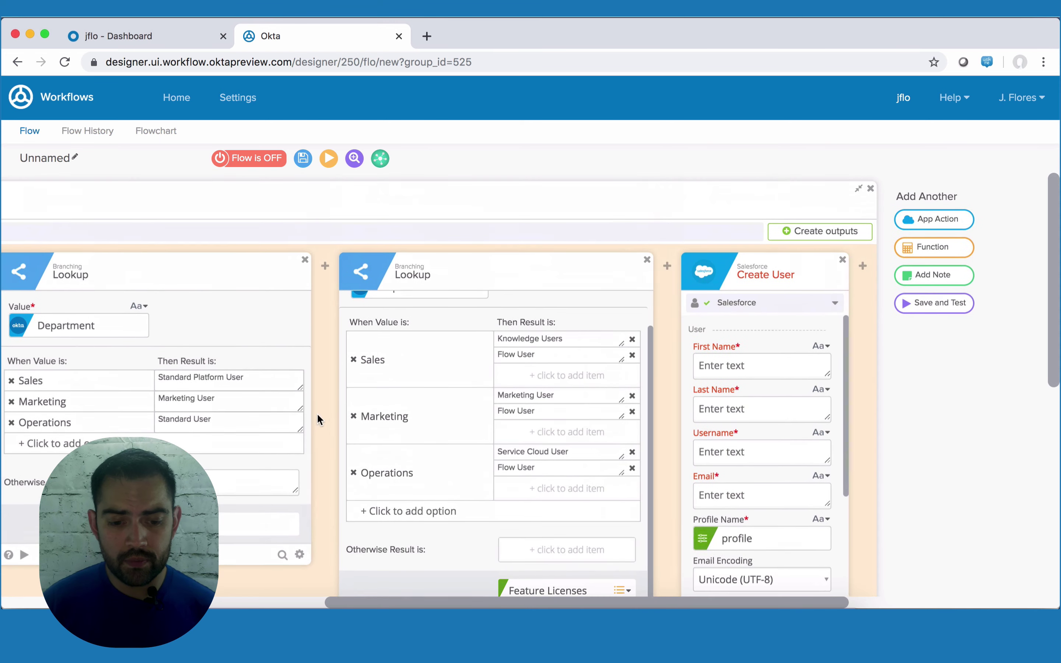
scroll(317, 413, "left", 3)
left_click_drag(72, 435, 940, 373)
scroll(526, 395, "right", 2)
scroll(71, 462, "left", 10)
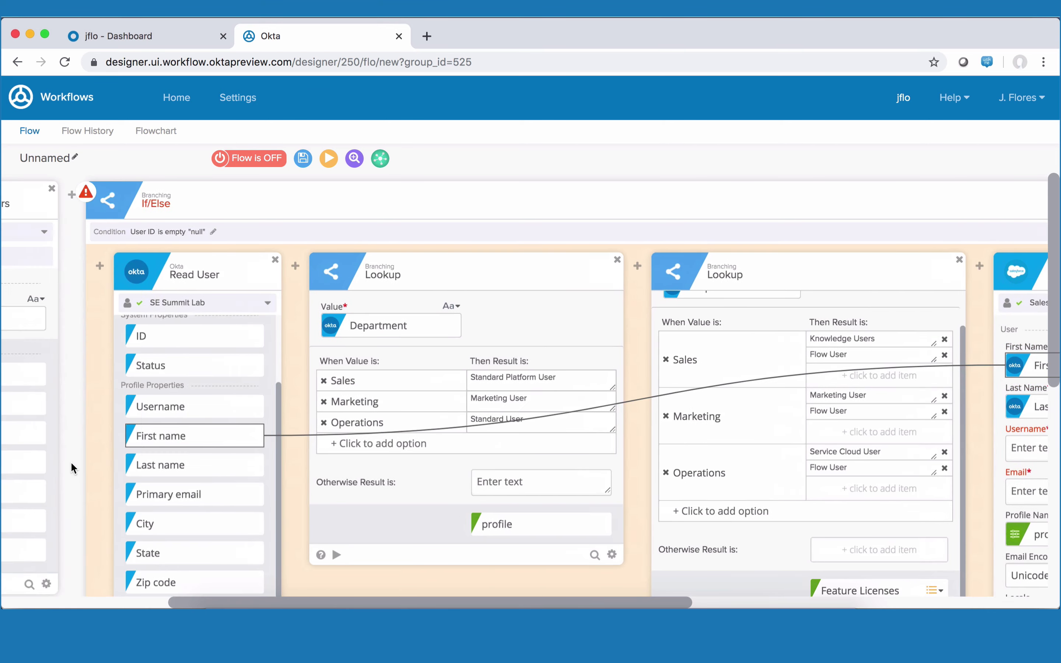
left_click_drag(88, 520, 831, 443)
scroll(831, 444, "left", 3)
left_click_drag(83, 403, 911, 409)
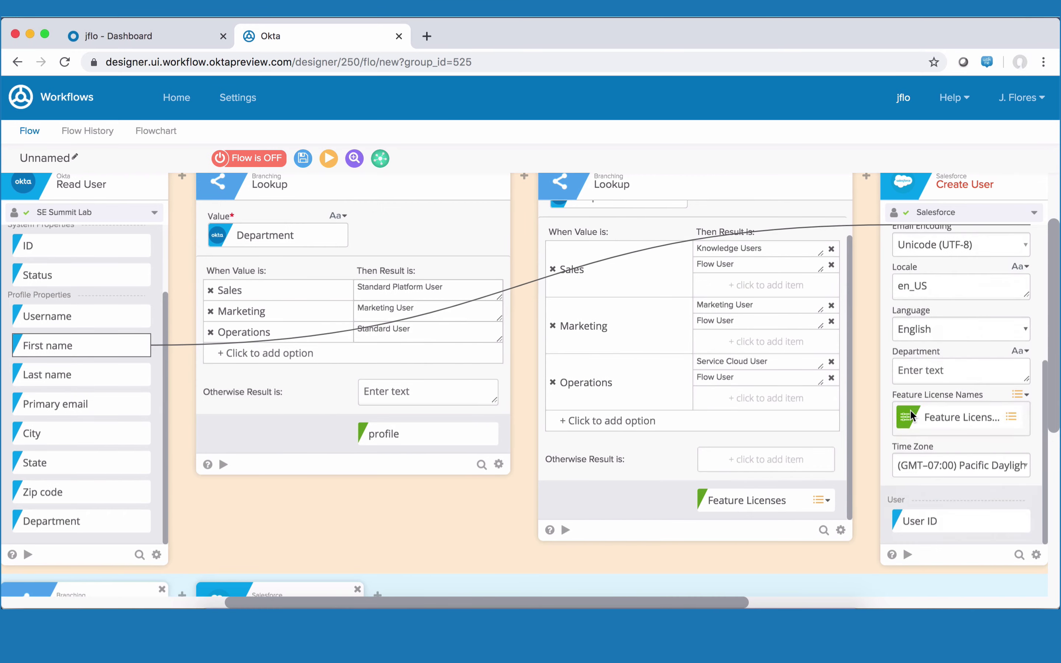
scroll(836, 430, "right", 5)
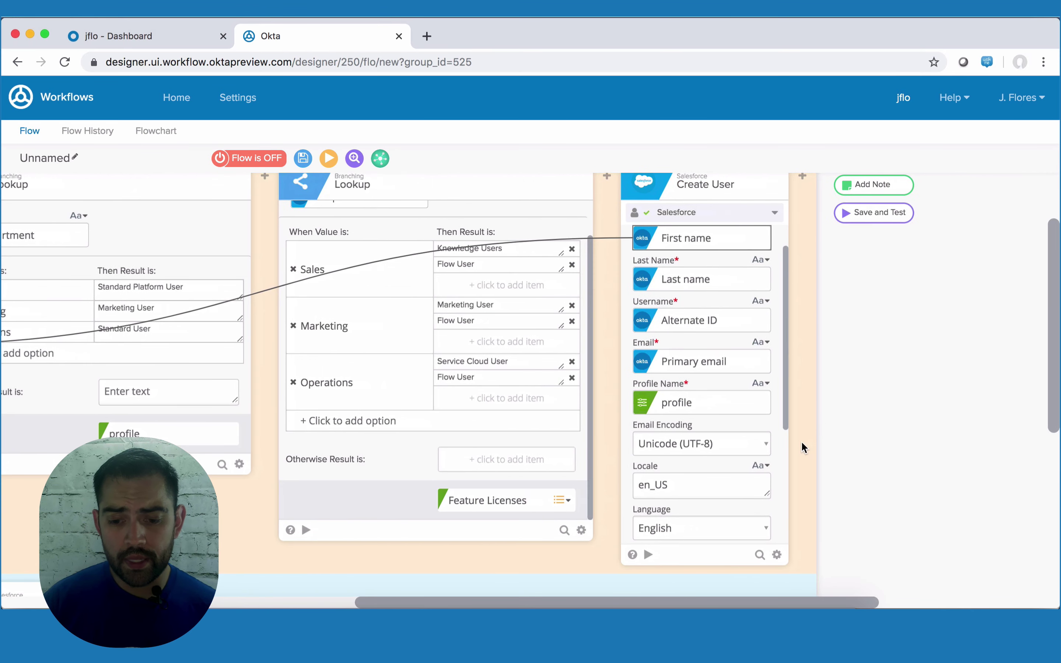
scroll(801, 445, "up", 3)
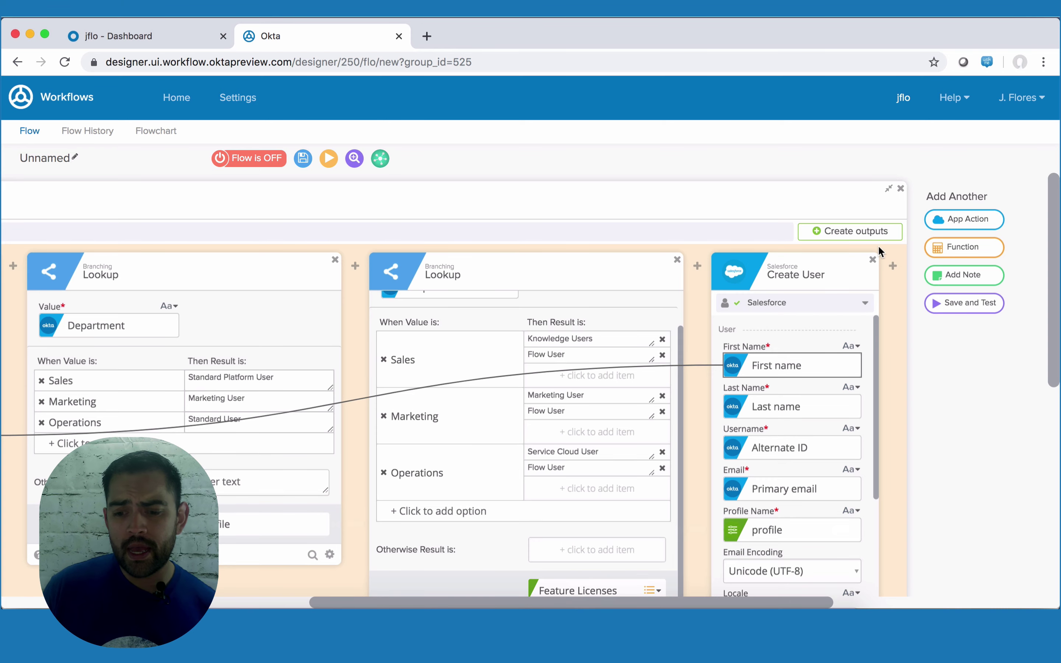
- Add a Compose step after Create User and type 'This workflow for user'
mouse_move(893, 268)
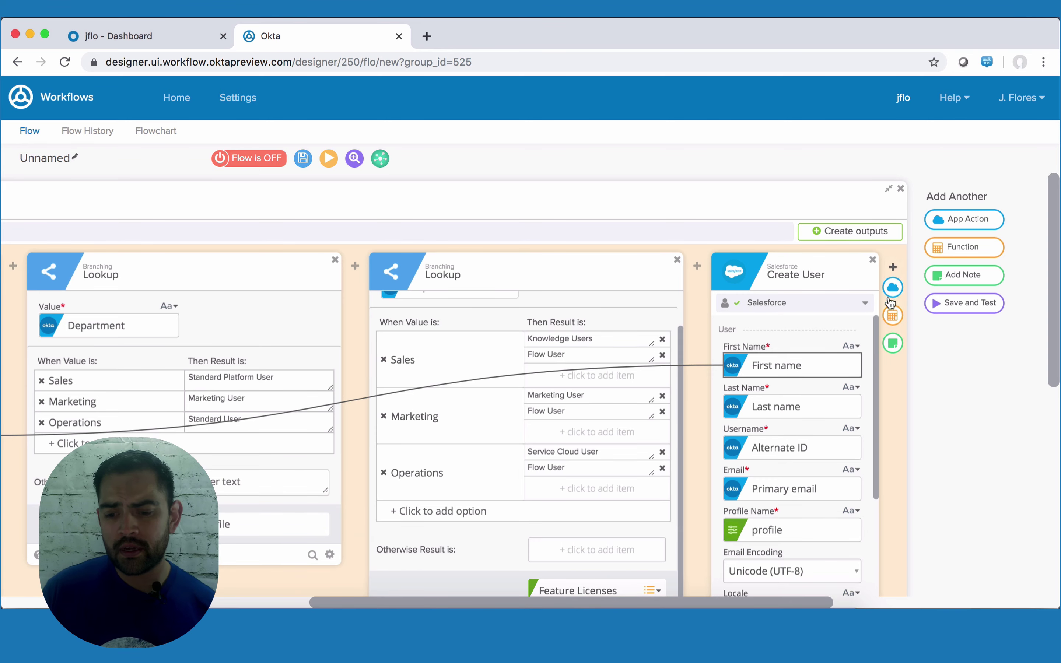
left_click(892, 315)
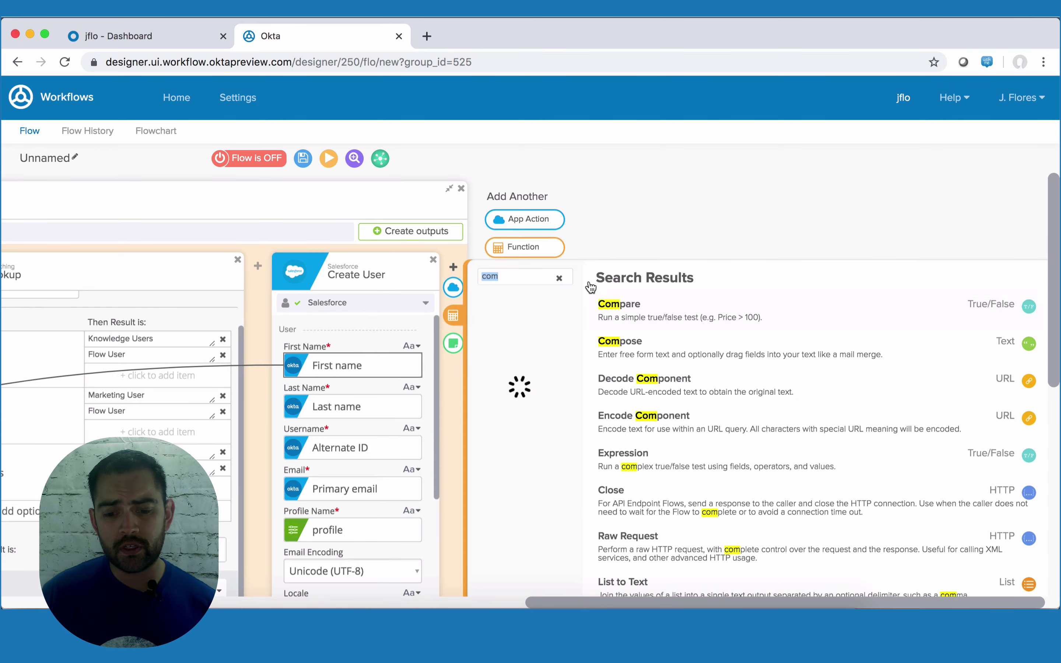
type("COMPOSE")
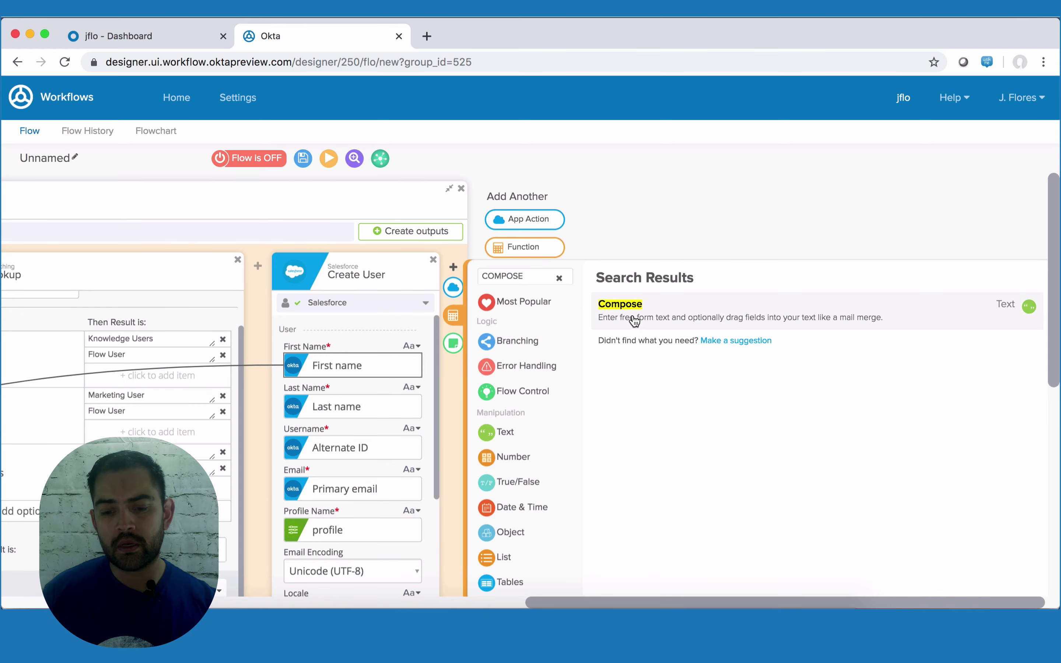
left_click(632, 315)
left_click(582, 338)
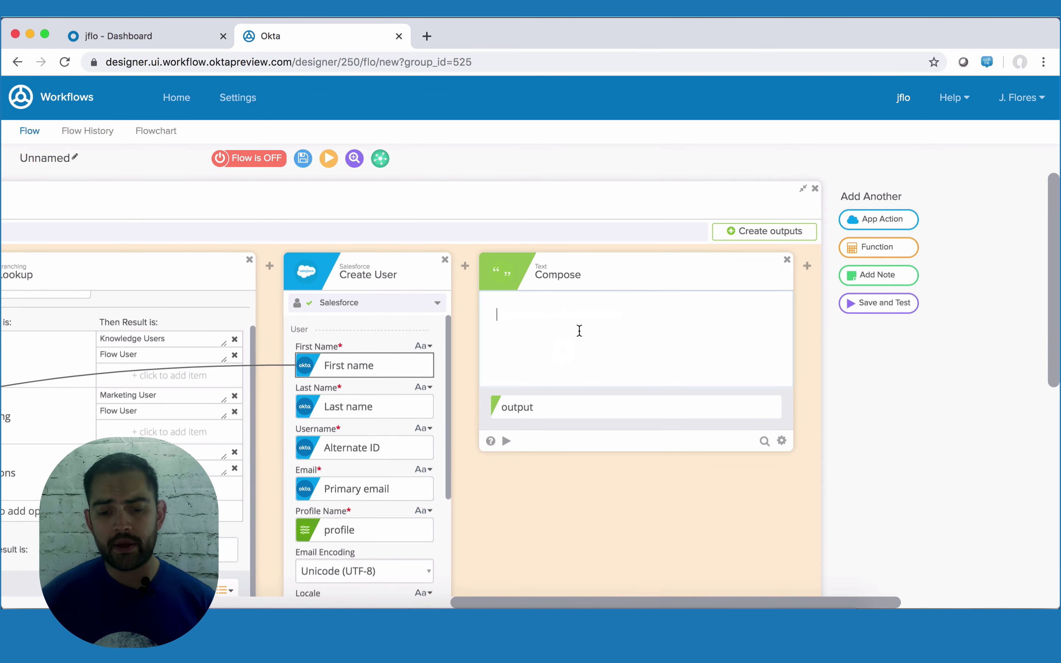
type("TH")
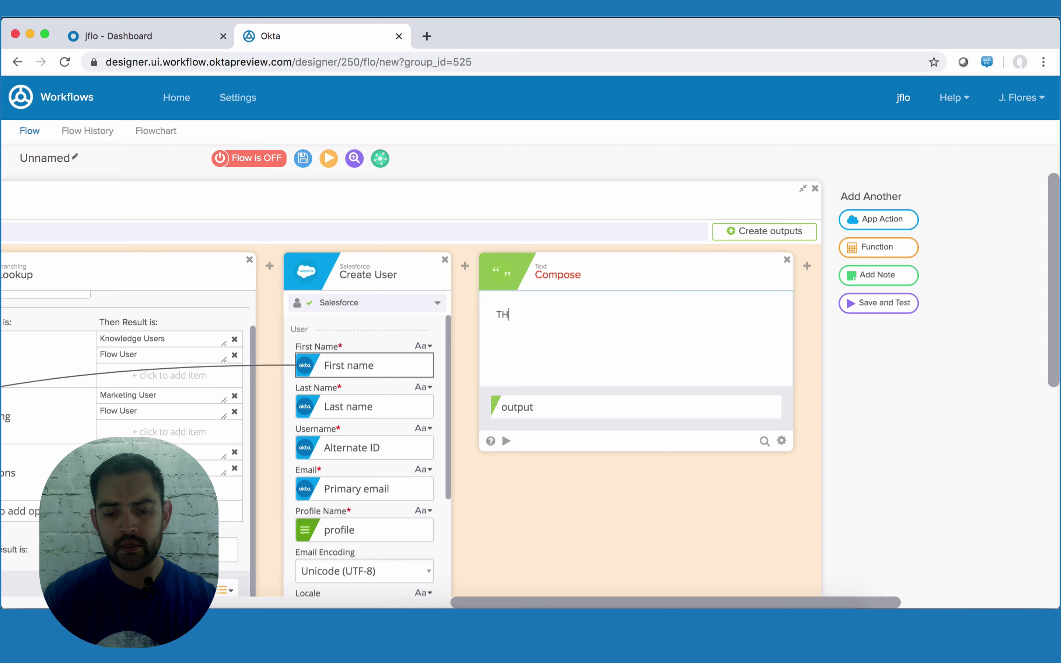
key("BackSpace")
type("his worf")
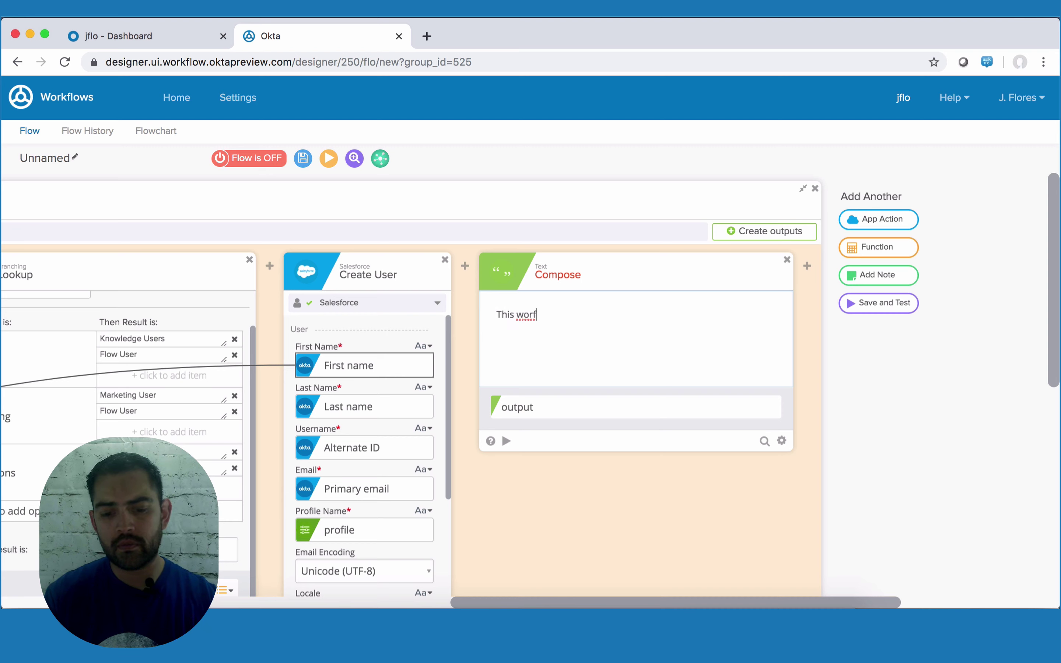
key("BackSpace")
key("BackSpace")
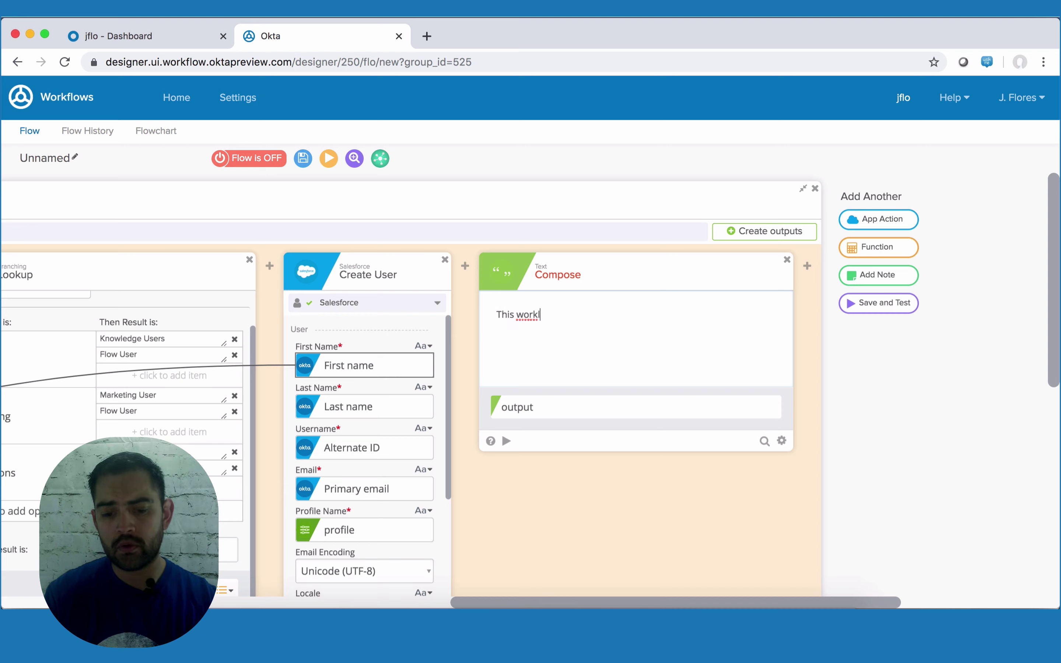
type("rkl")
key("BackSpace")
type("flow")
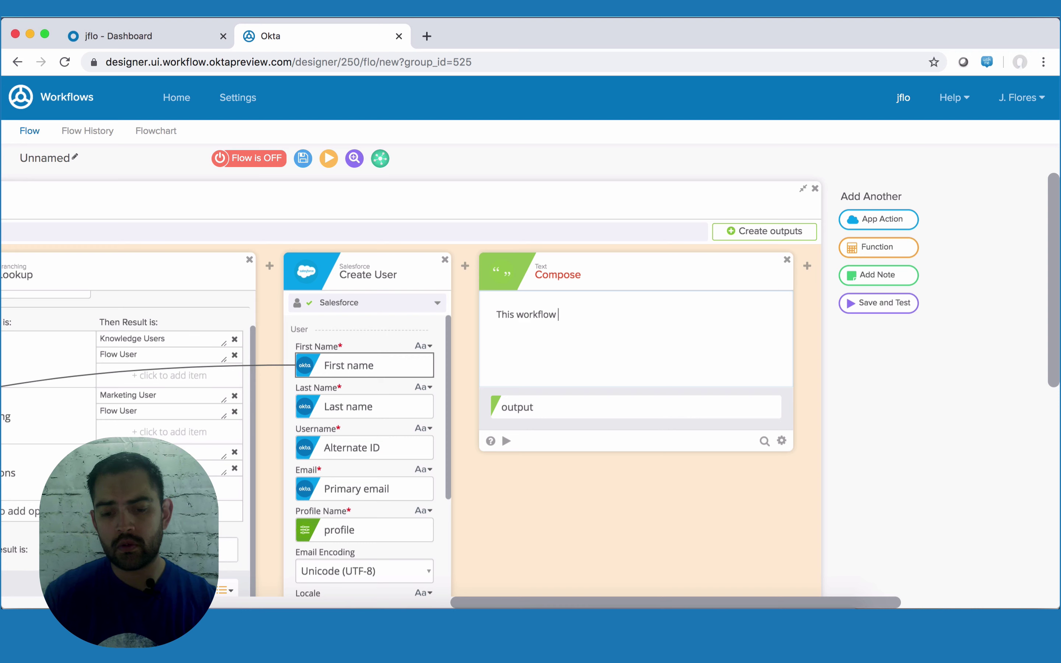
type(" for user")
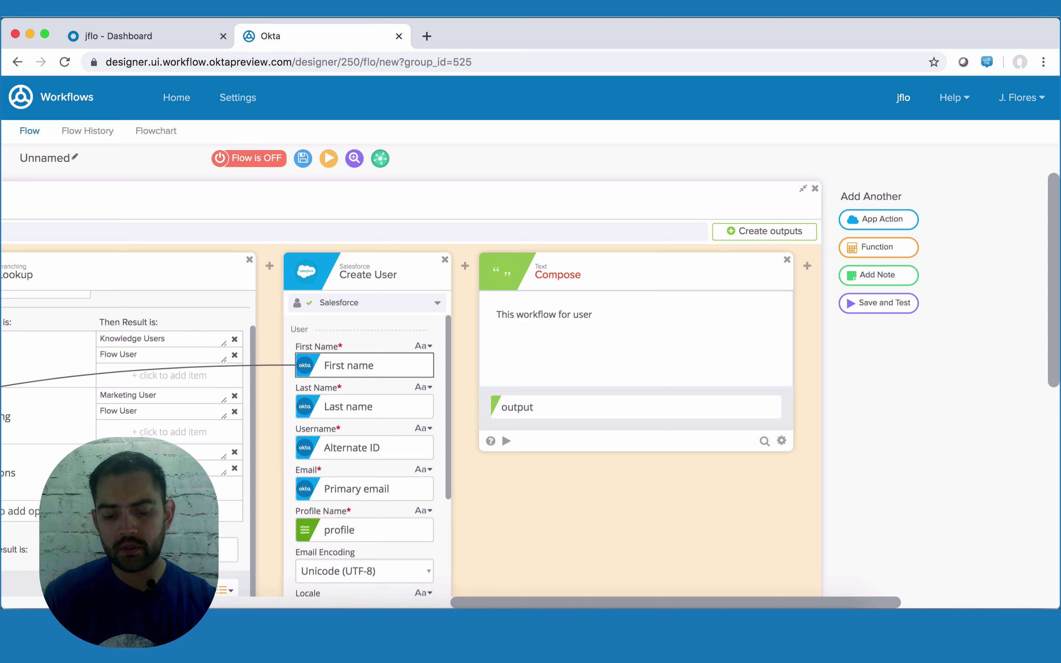
type(" ho")
key("BackSpace")
key("BackSpace")
key("BackSpace")
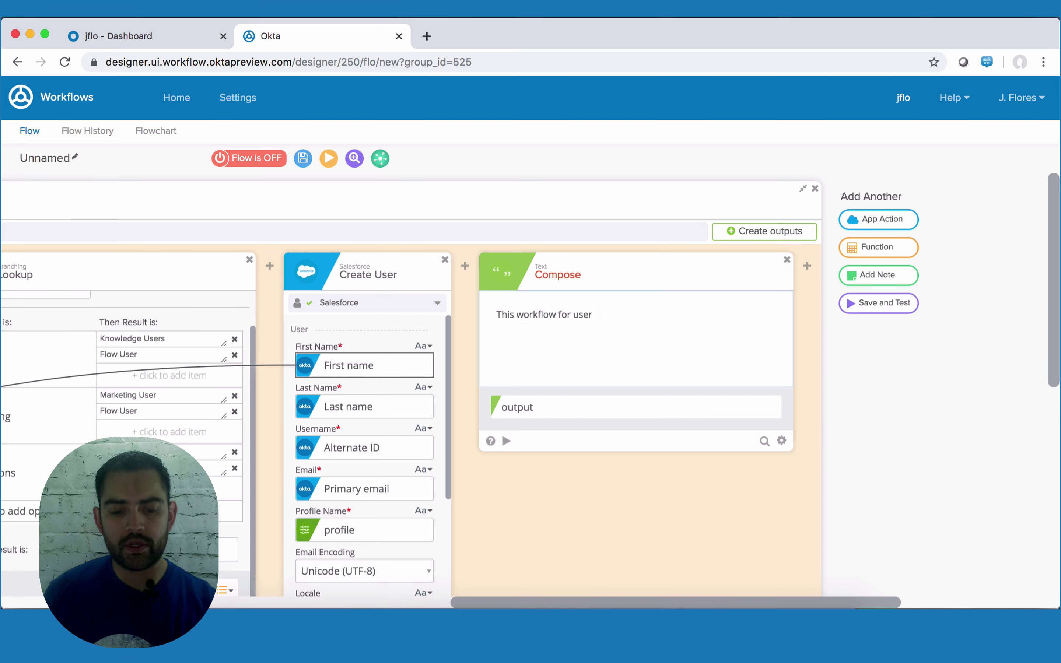
- Insert the Okta user's Alternate ID and finish the message with 'has been completed.'
scroll(339, 447, "left", 20)
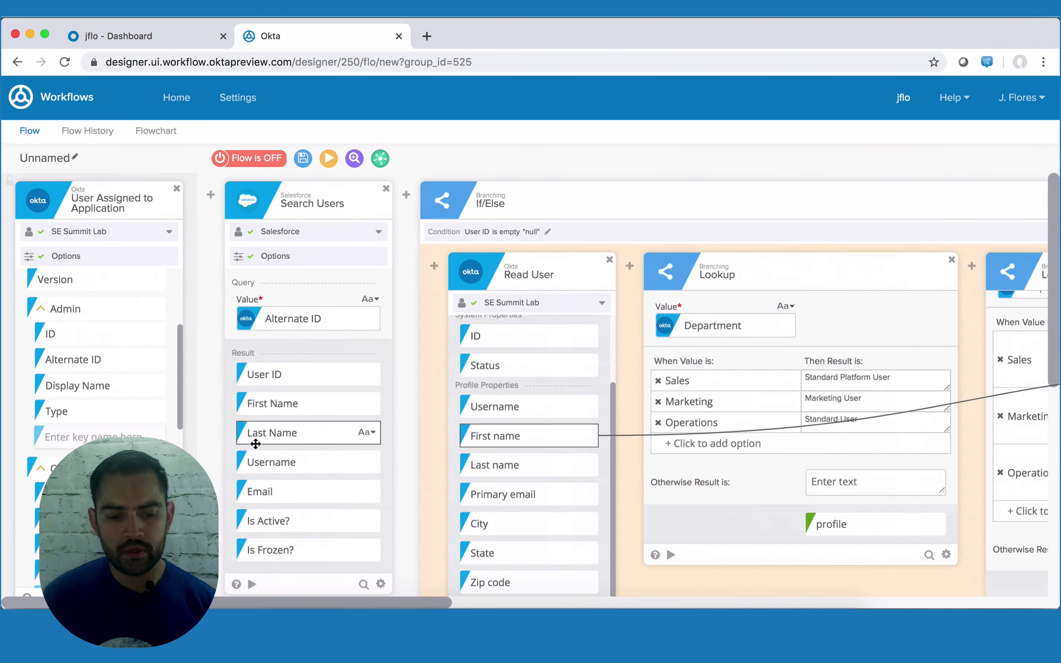
scroll(131, 372, "down", 2)
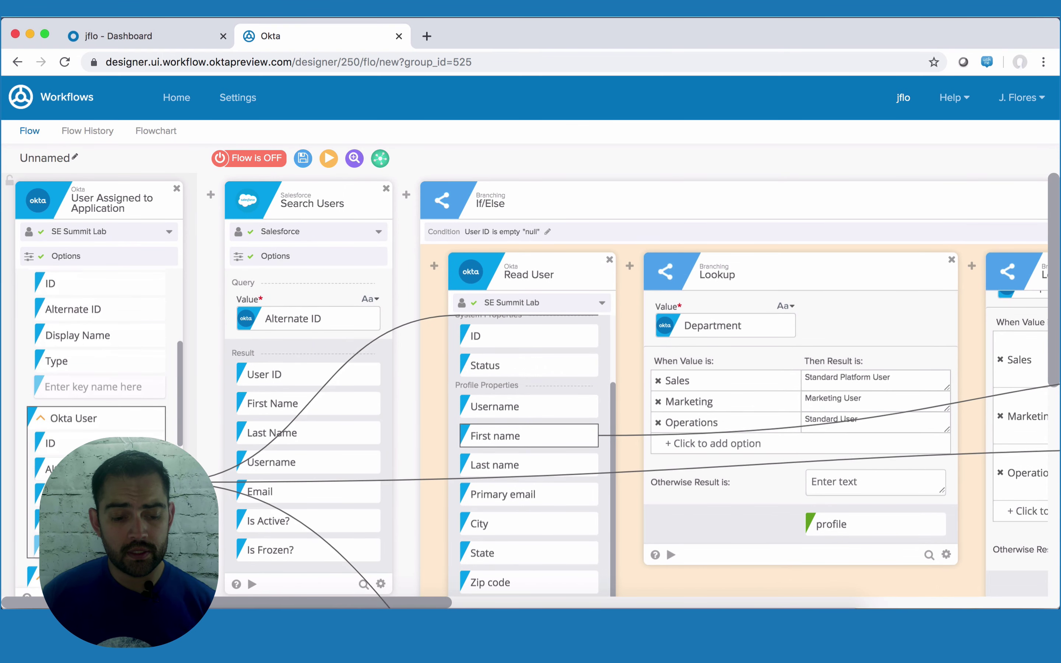
left_click_drag(131, 470, 877, 325)
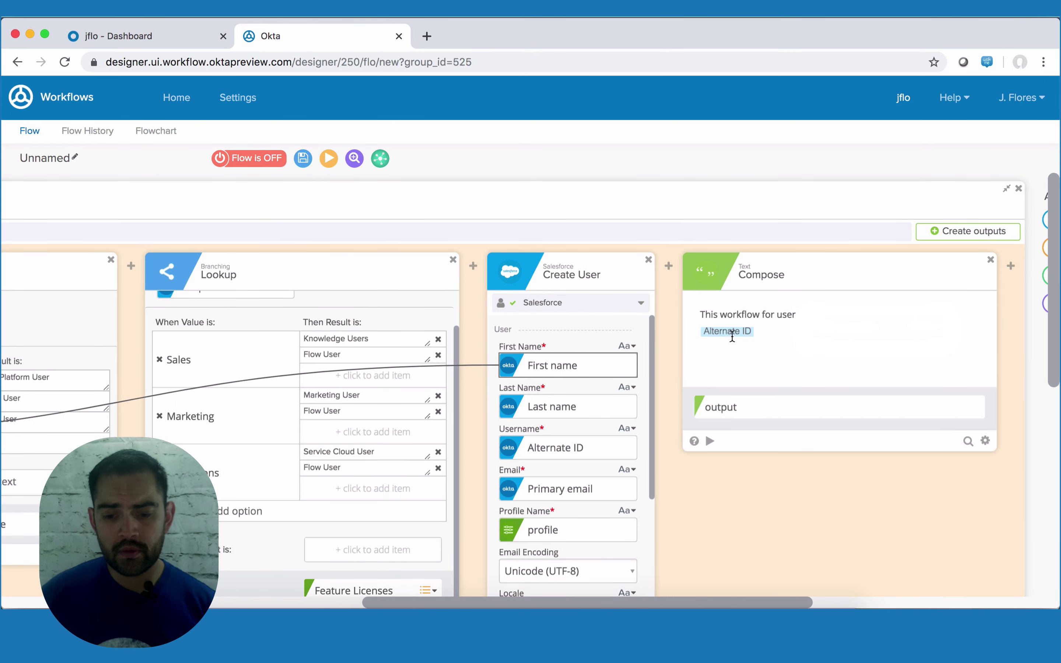
left_click(700, 328)
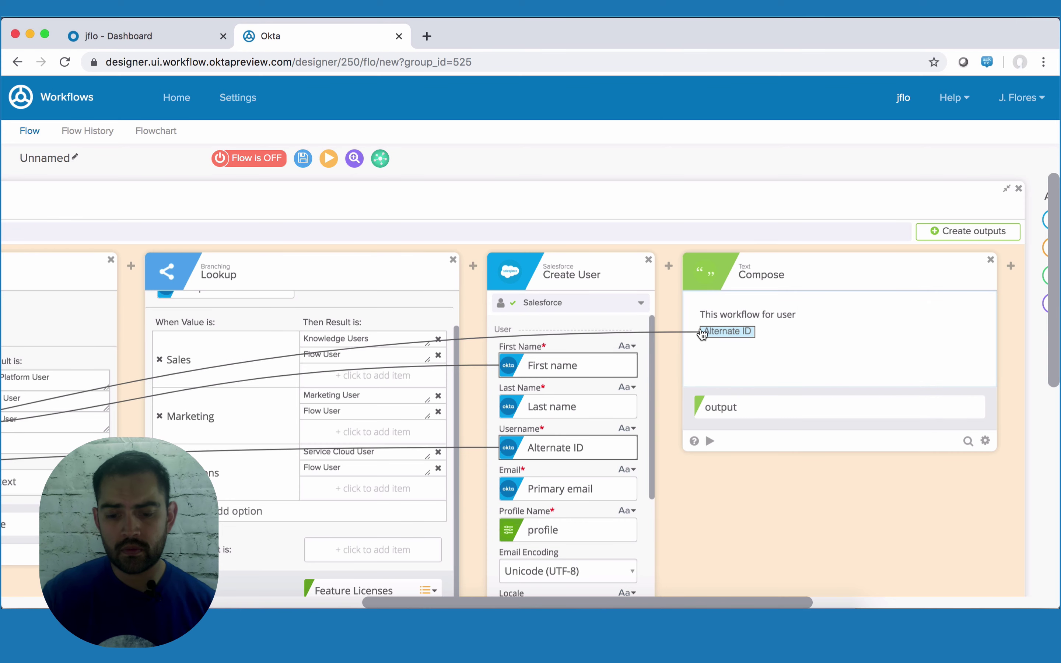
key("BackSpace")
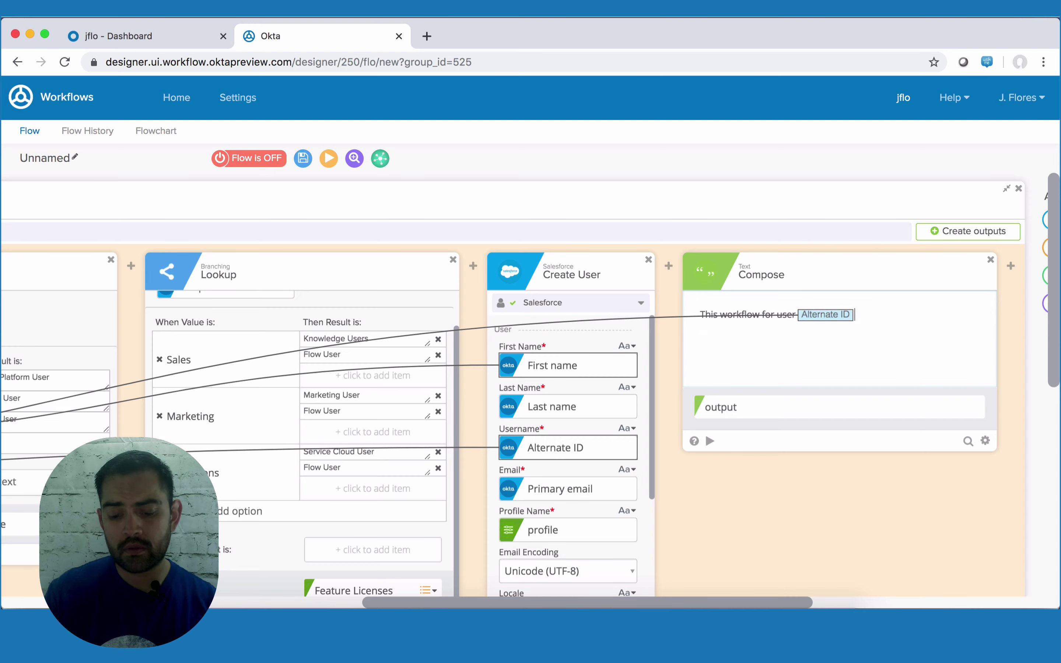
key("BackSpace")
type("be")
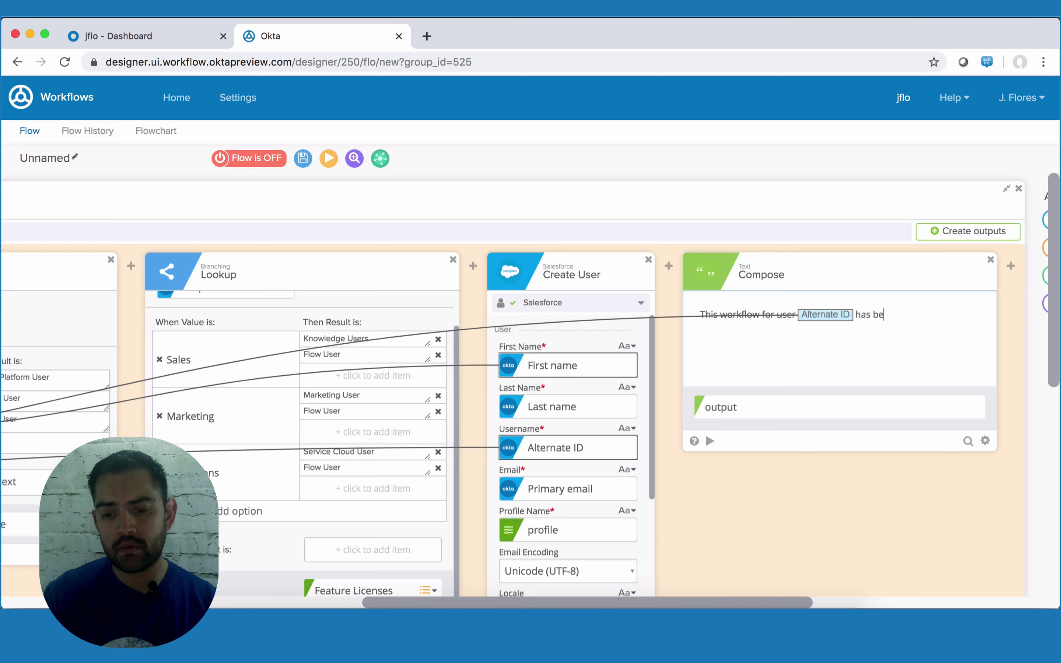
type("en completed.")
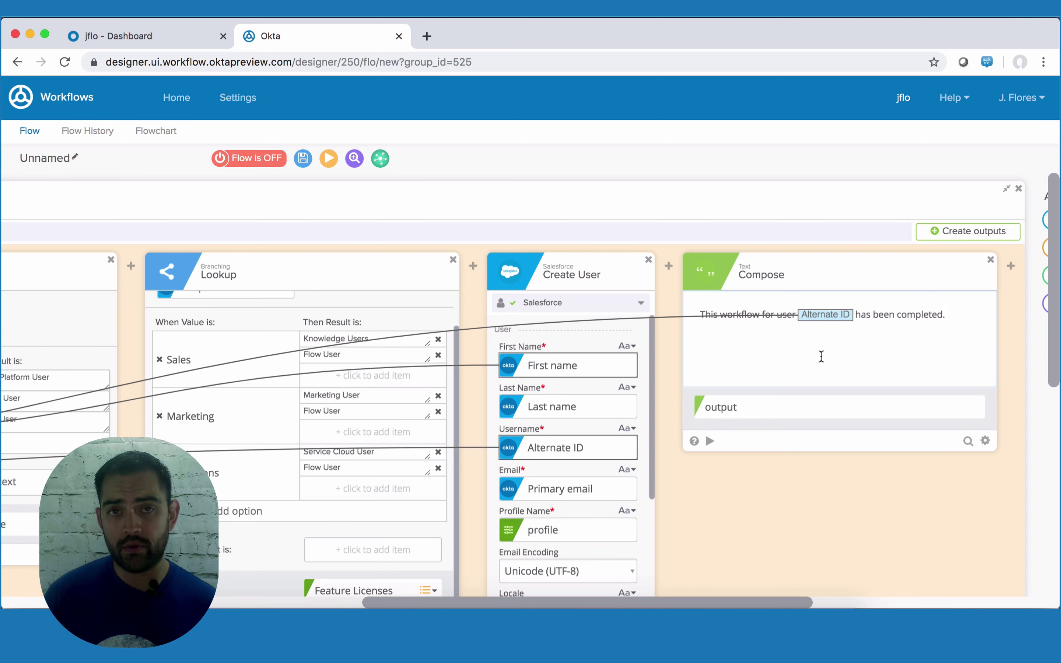
- Add a Gmail Send Email step after the Compose card
mouse_move(1008, 265)
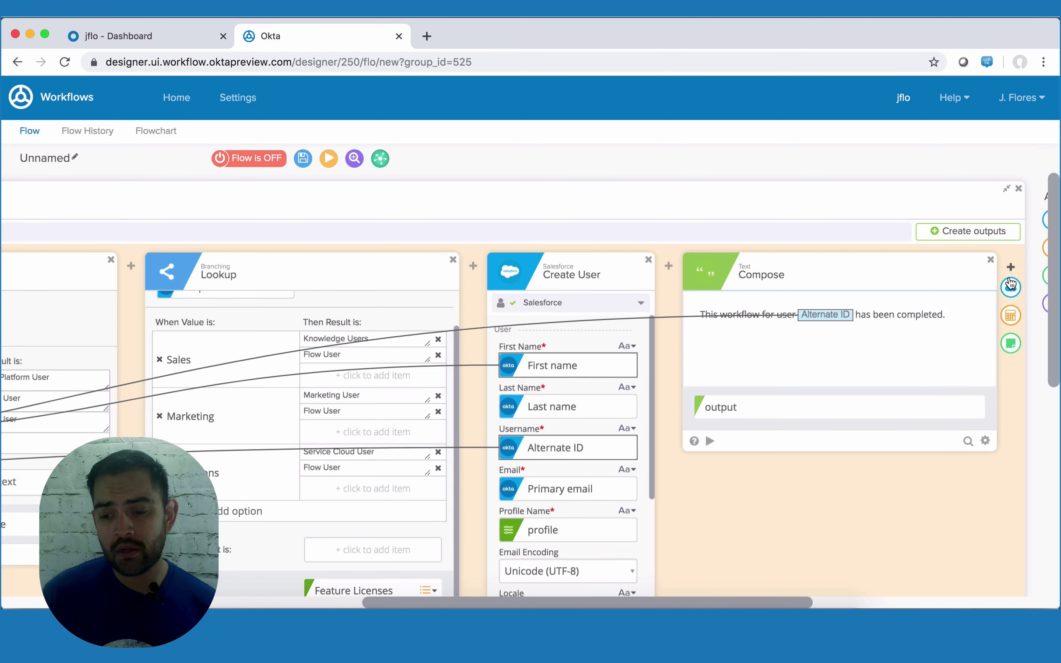
left_click(1011, 286)
left_click(782, 348)
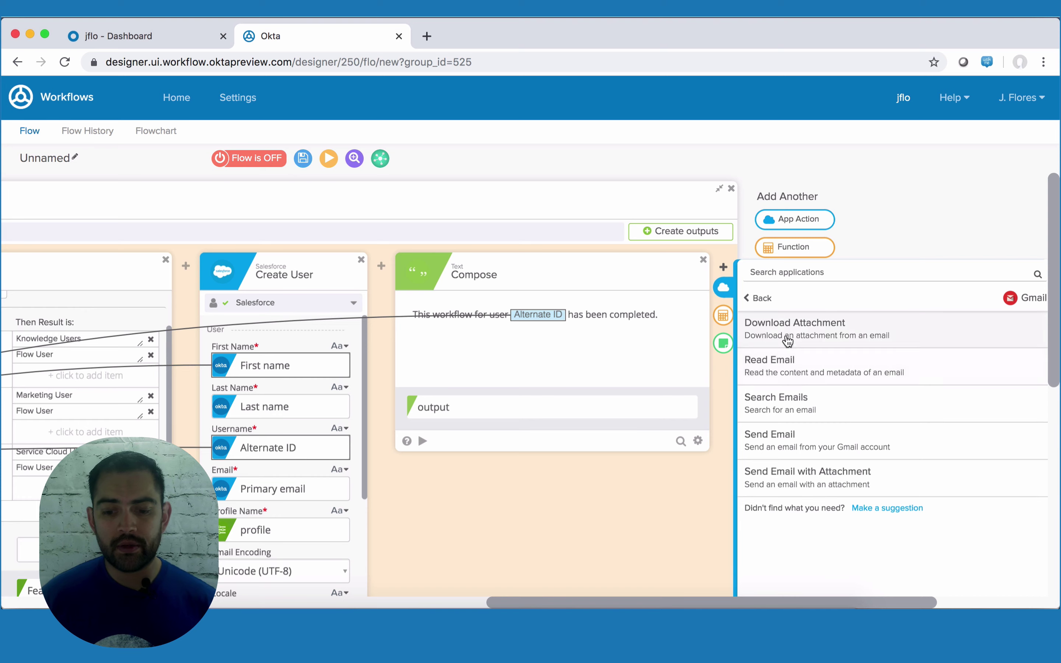
left_click(770, 446)
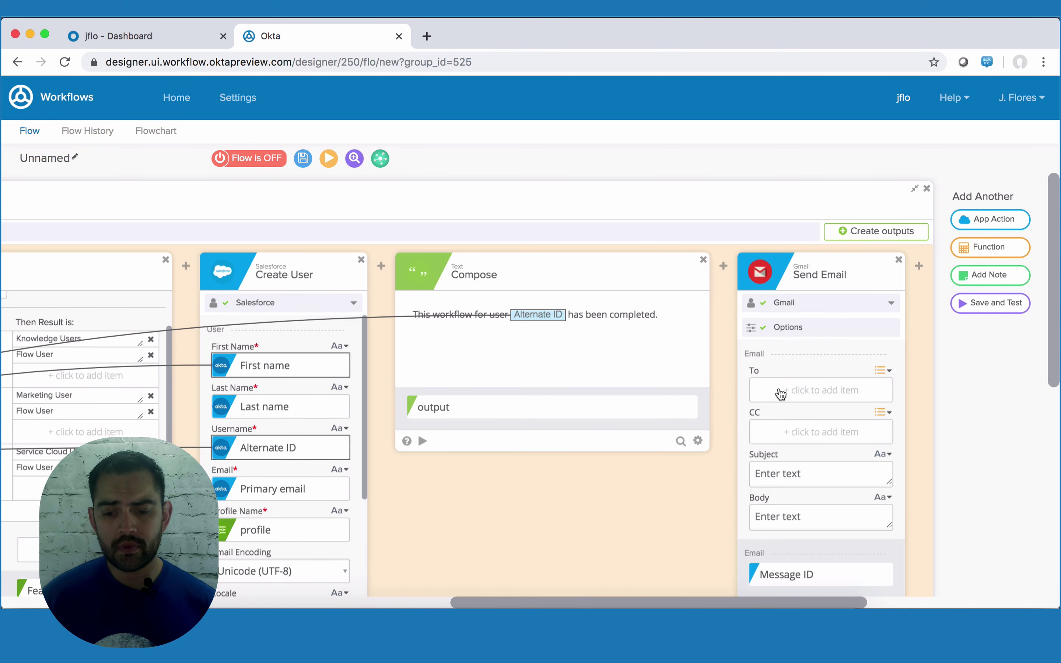
- Enter the recipient's email address in To and set the Body to the Compose output
left_click(781, 391)
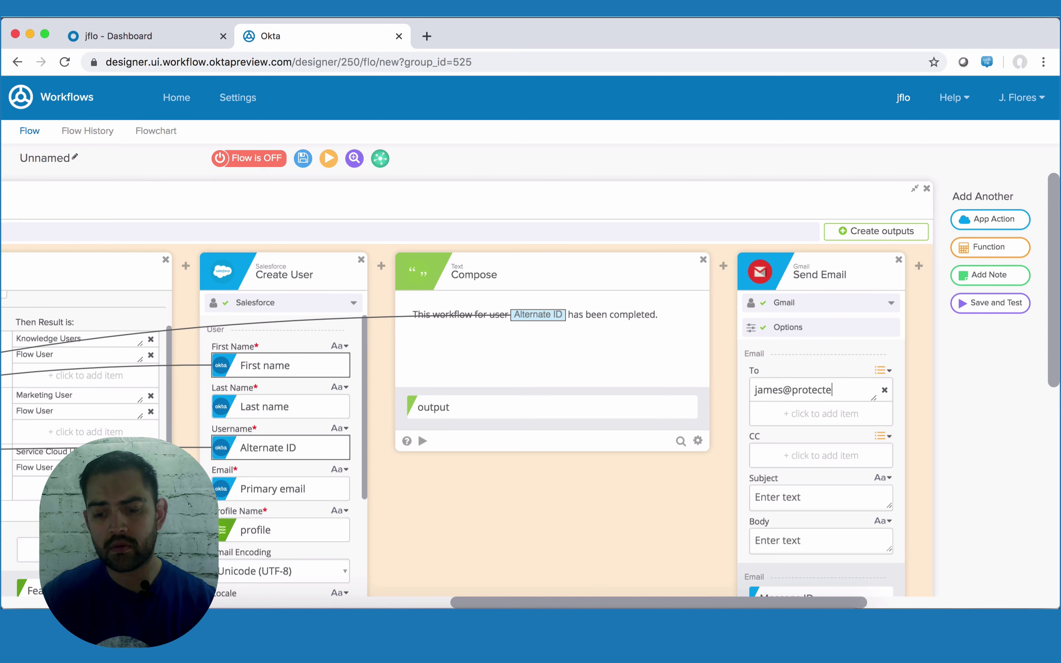
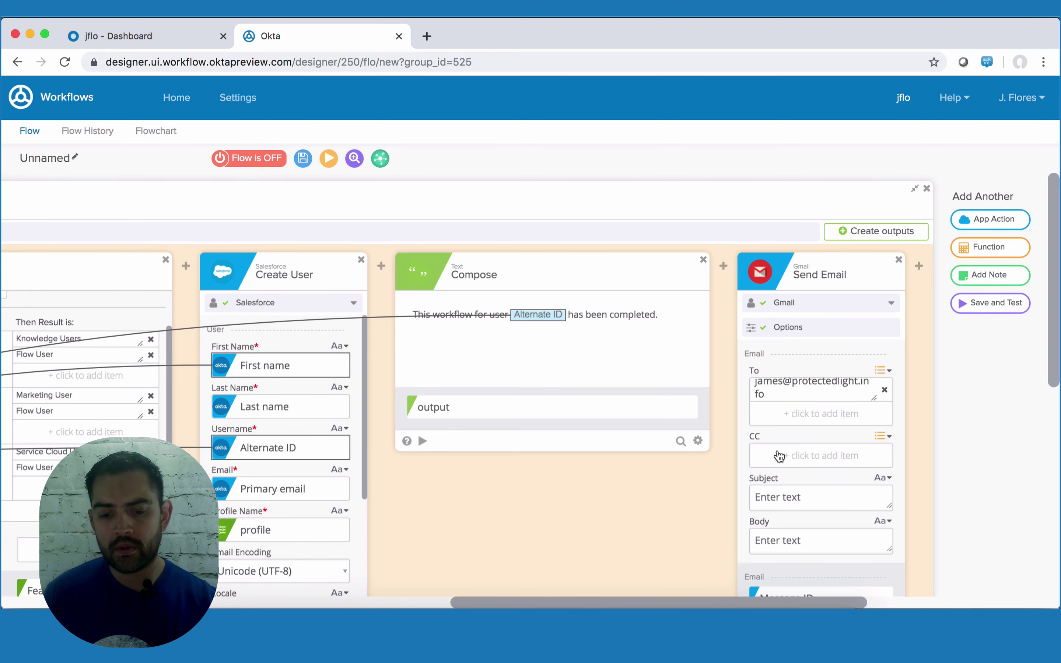
scroll(784, 465, "down", 1)
scroll(811, 495, "down", 2)
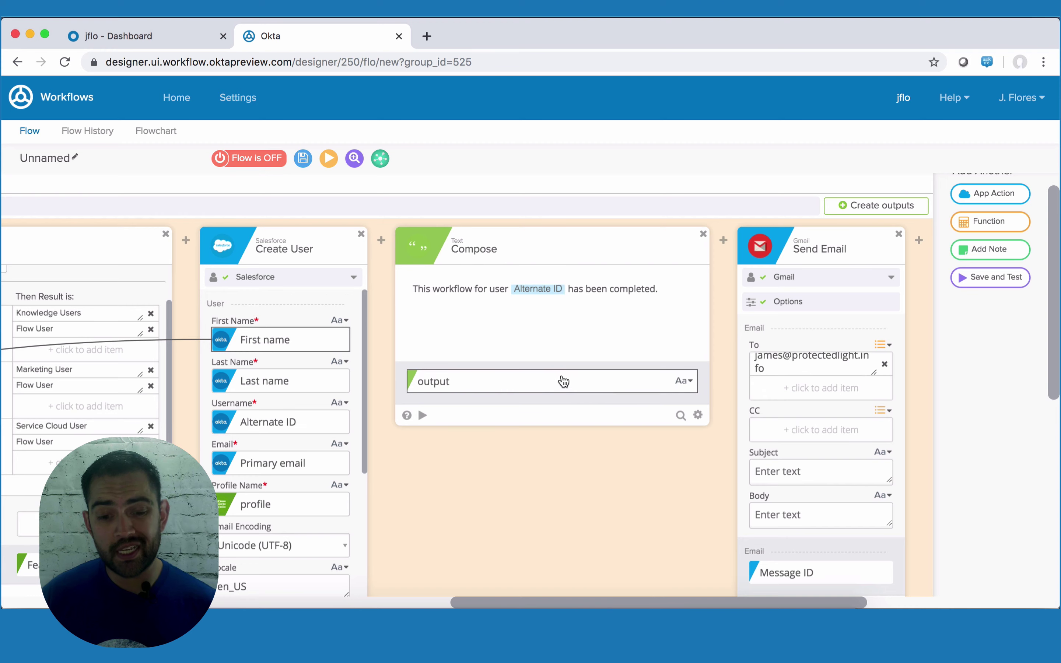
left_click_drag(570, 380, 825, 514)
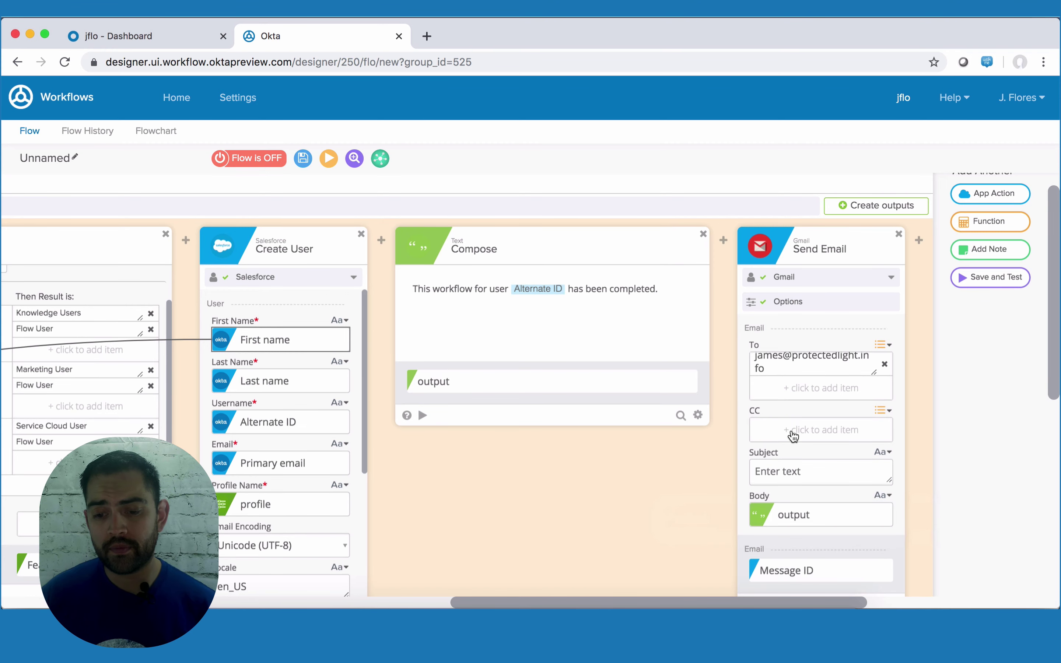
scroll(791, 429, "up", 2)
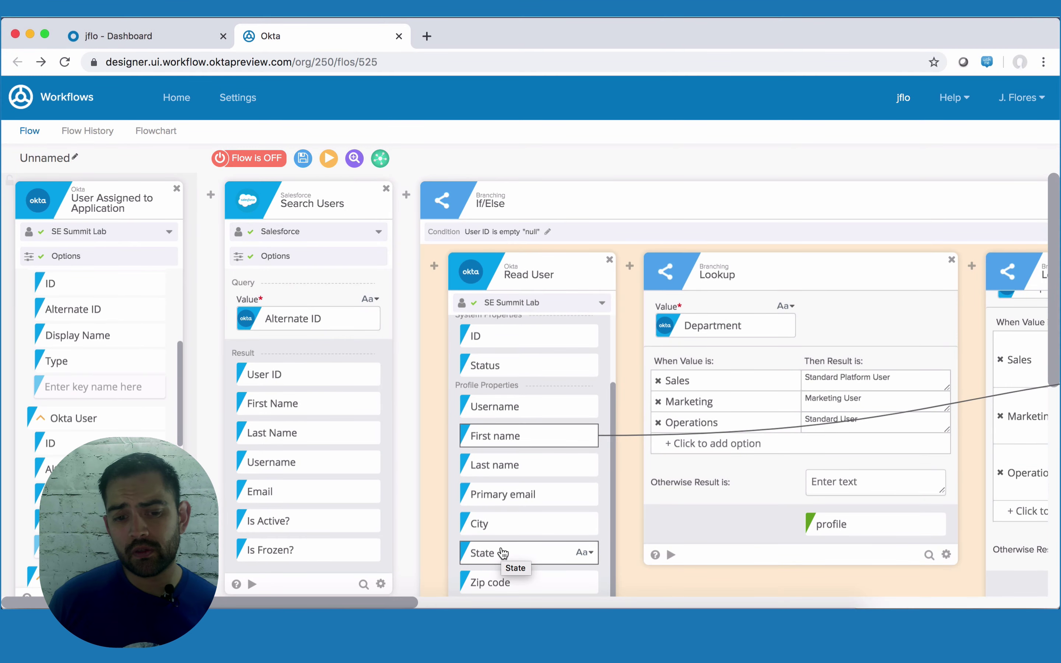
- Name the flow 'Salesforce User Creation' with a description, keep all data, and save
left_click(52, 170)
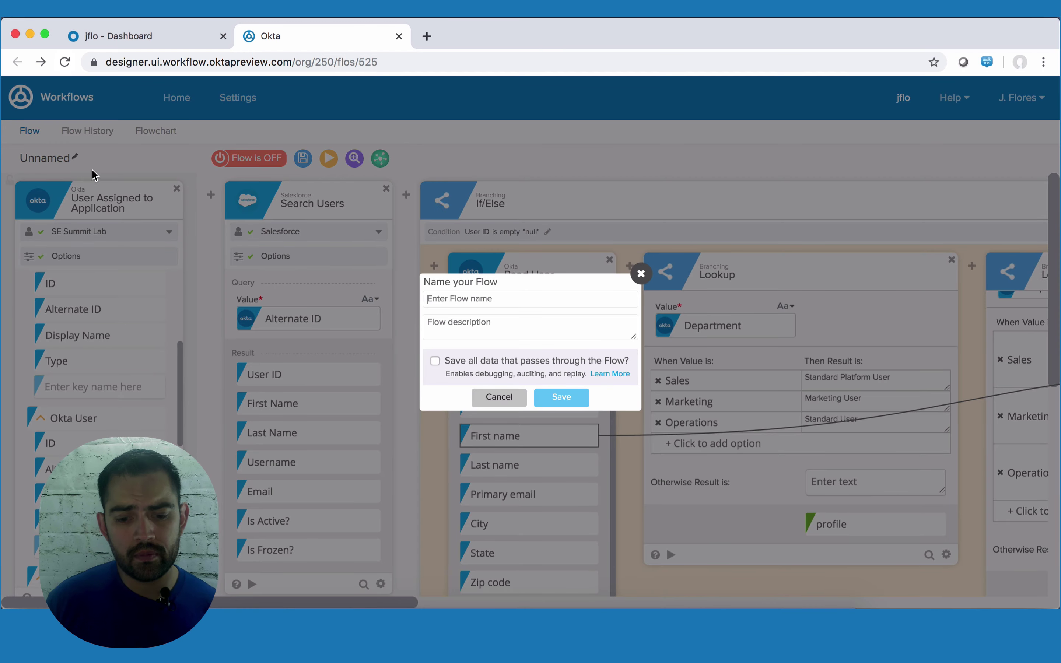
type("Salesforce User Creation")
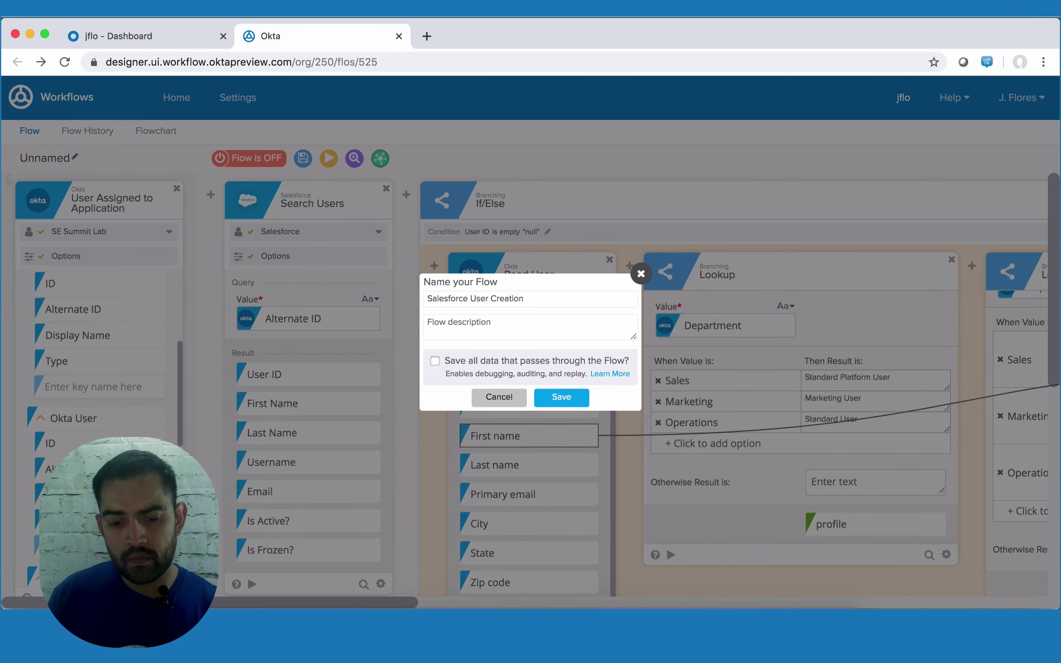
key("Tab")
type("JF Creation of users in Salesforce with notificat")
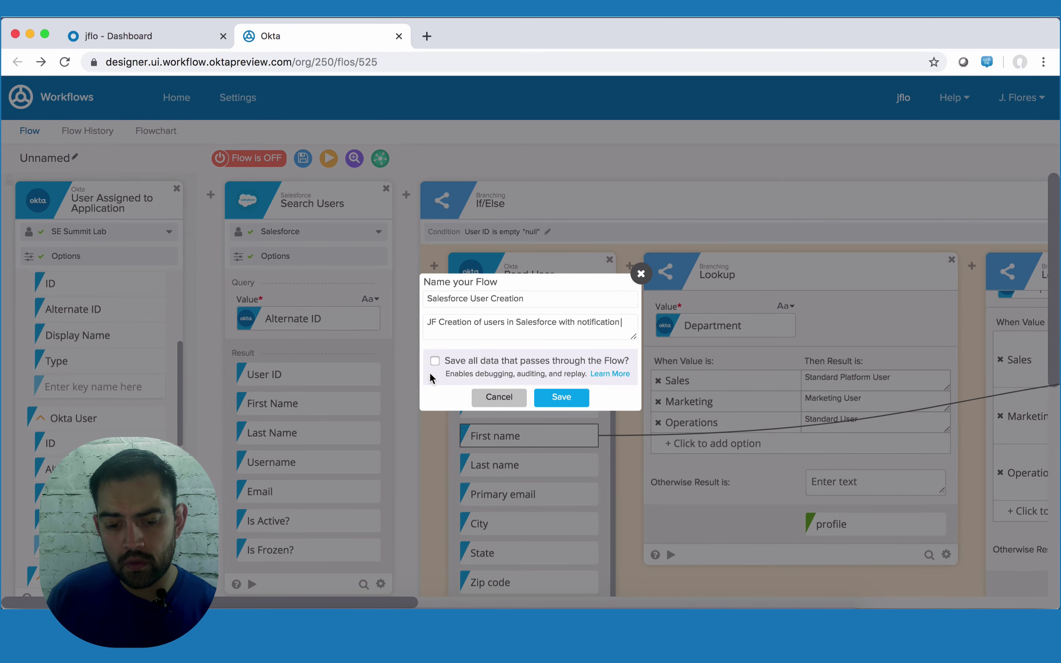
left_click(434, 360)
left_click(553, 394)
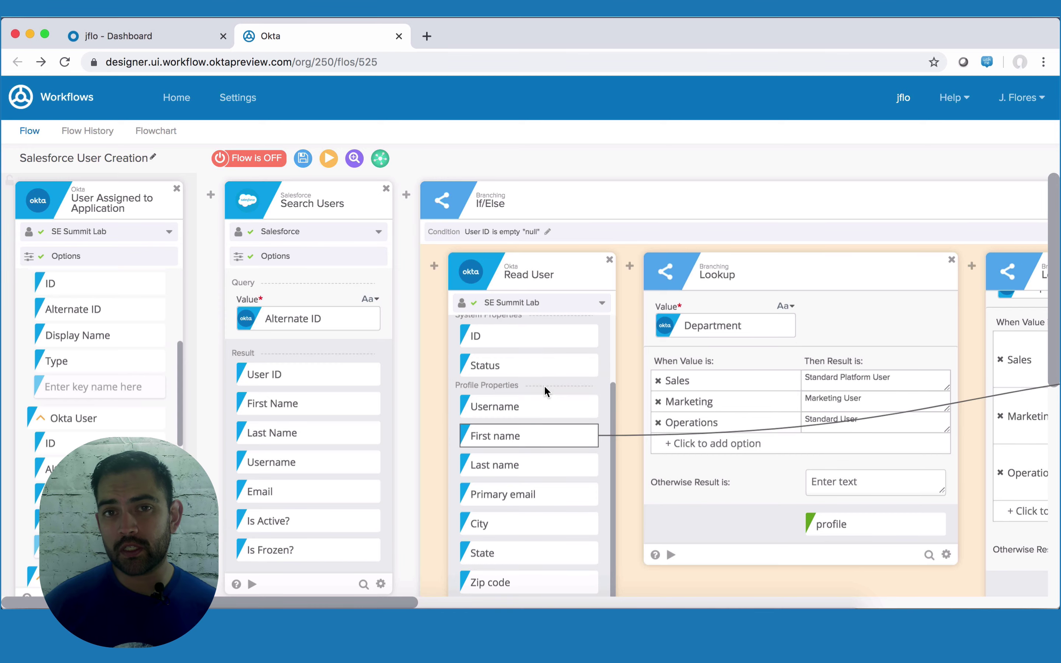
- Go back home, saving the flow's pending changes, and return to the flows list
left_click(178, 100)
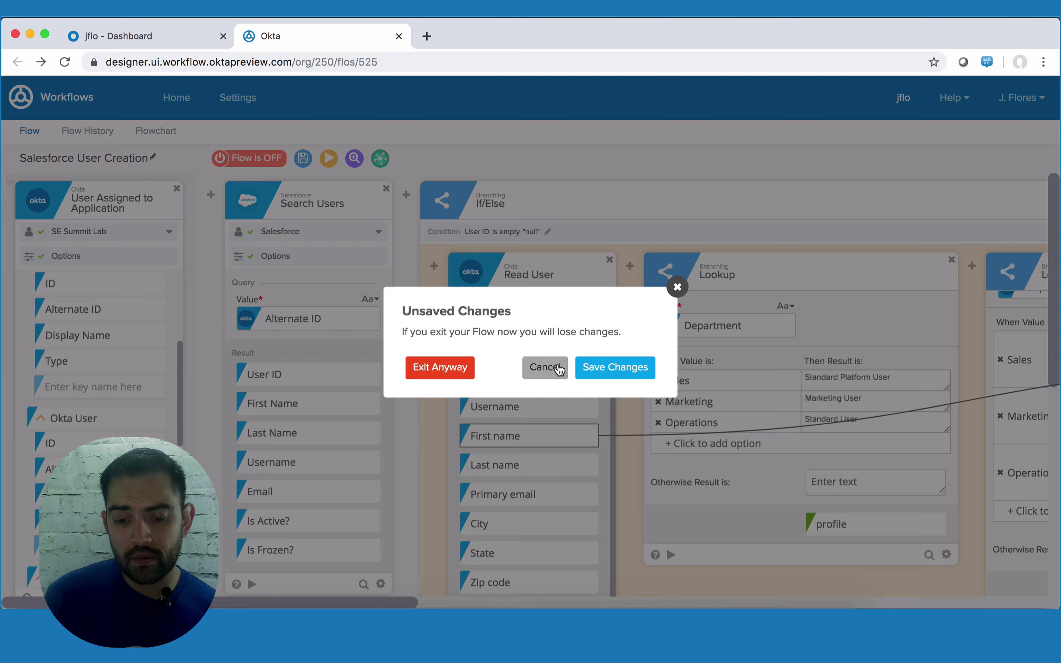
left_click(604, 370)
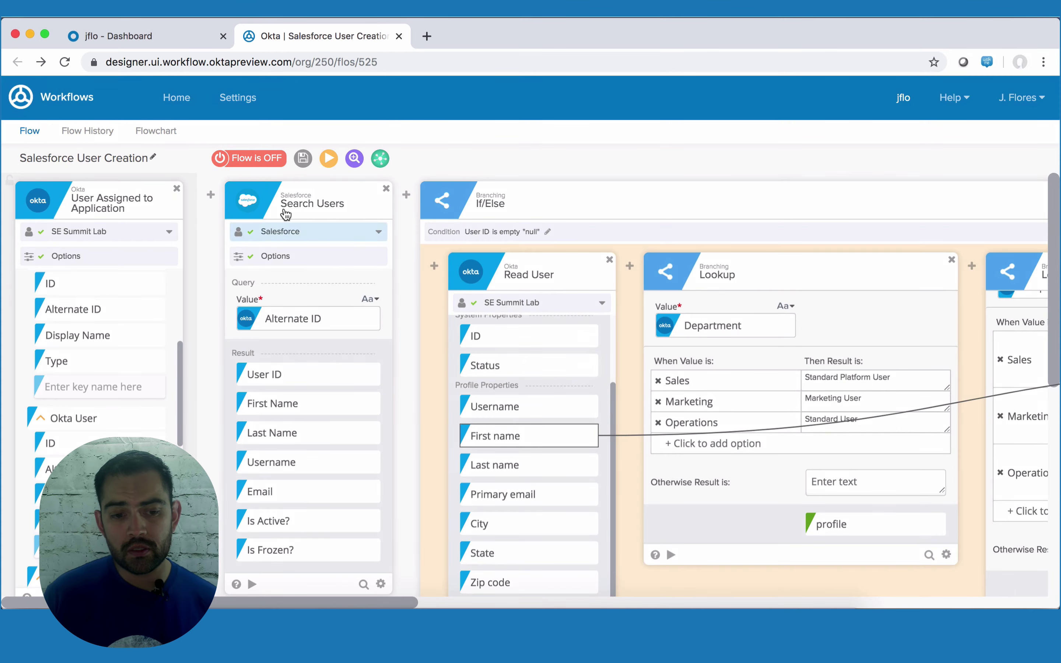
left_click(189, 110)
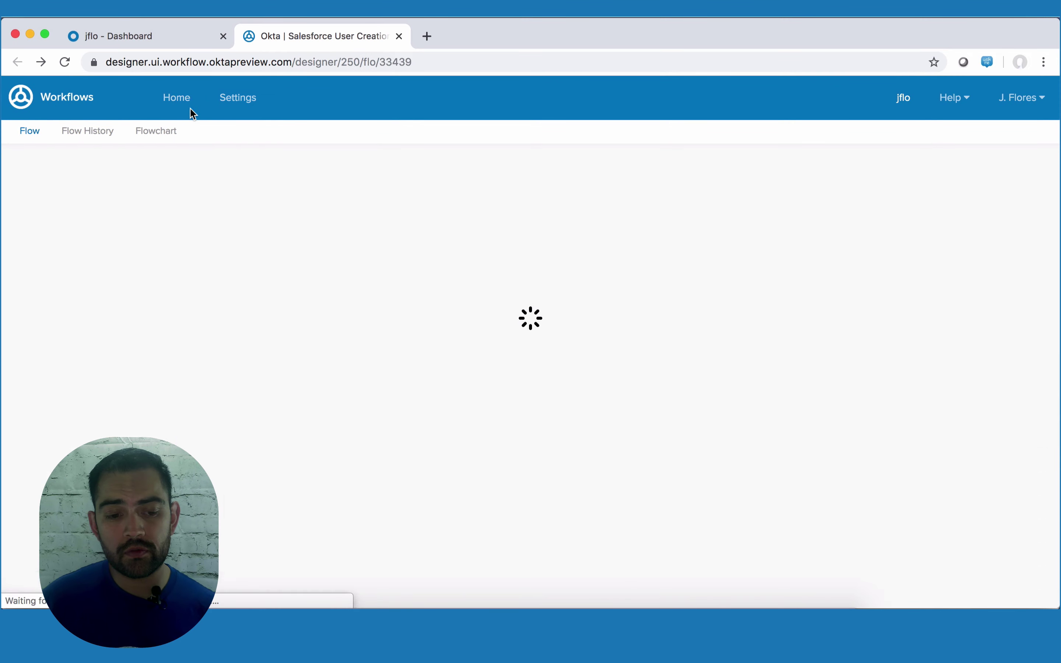
- Search the flows for 'sales' and open [Salesforce] Create User in Salesforce (Basic)
left_click(877, 162)
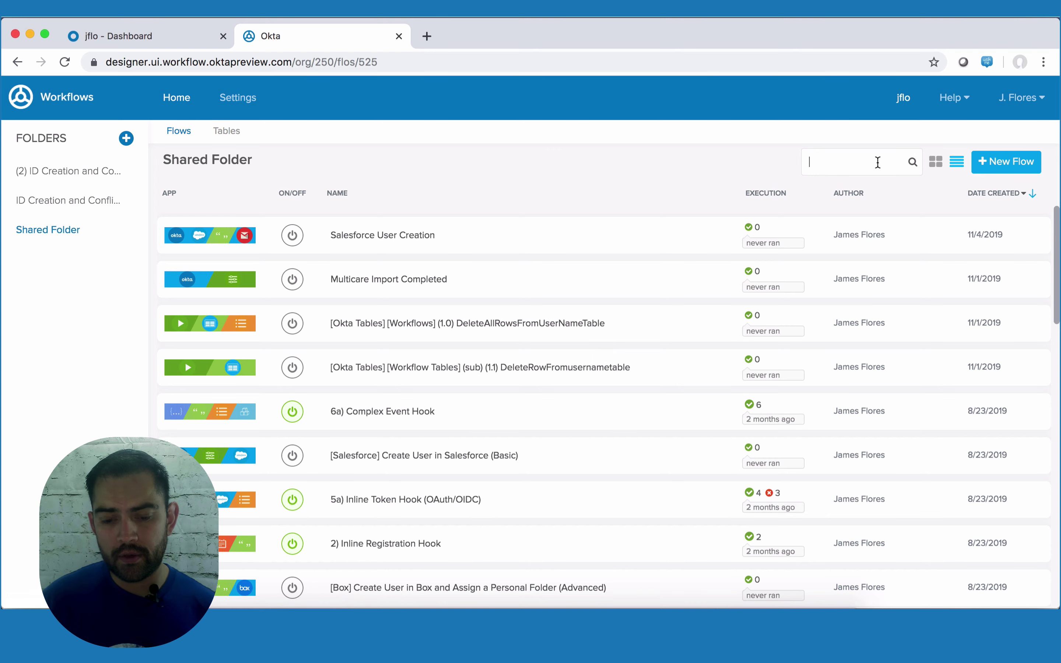
type("salesfor")
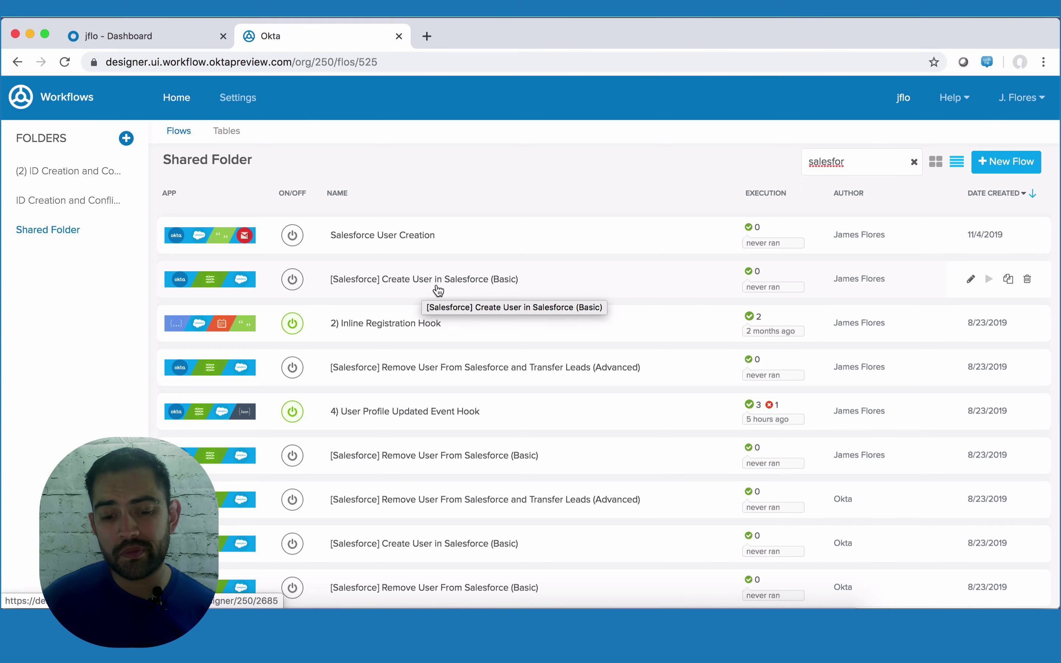
left_click(466, 286)
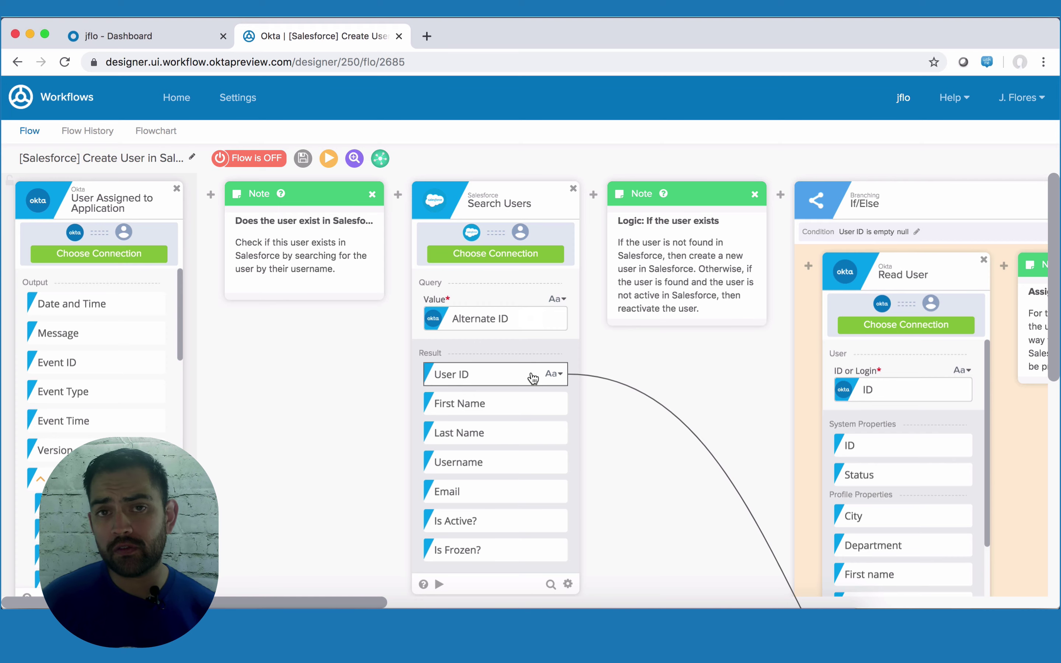
- Look across the Salesforce create-user flow and attempt to turn it on; it stays off with an error
scroll(535, 379, "right", 5)
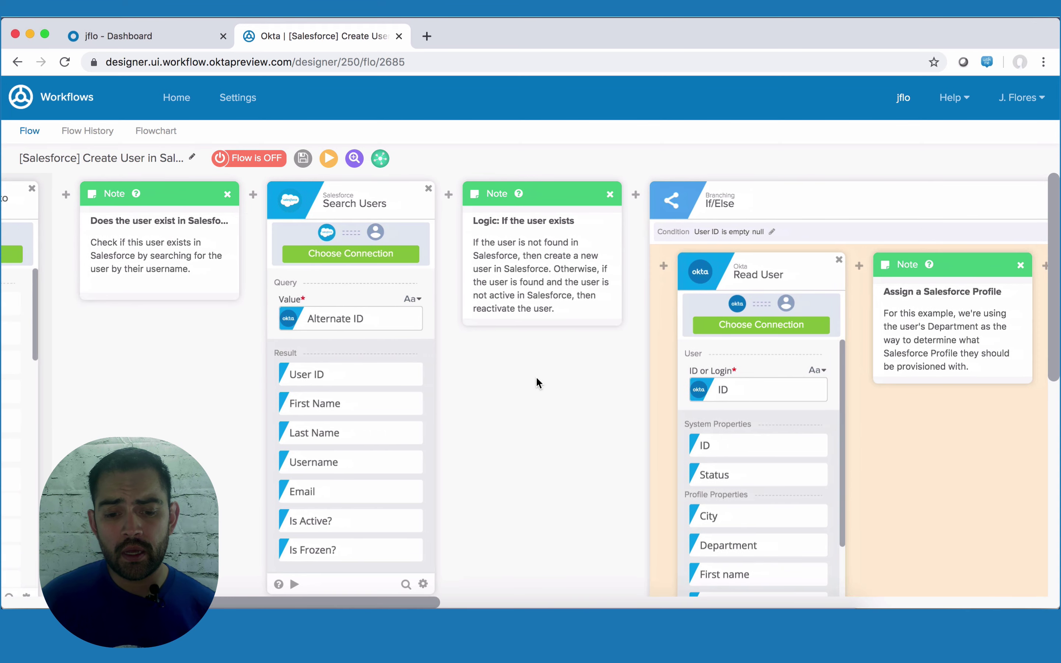
scroll(439, 372, "right", 5)
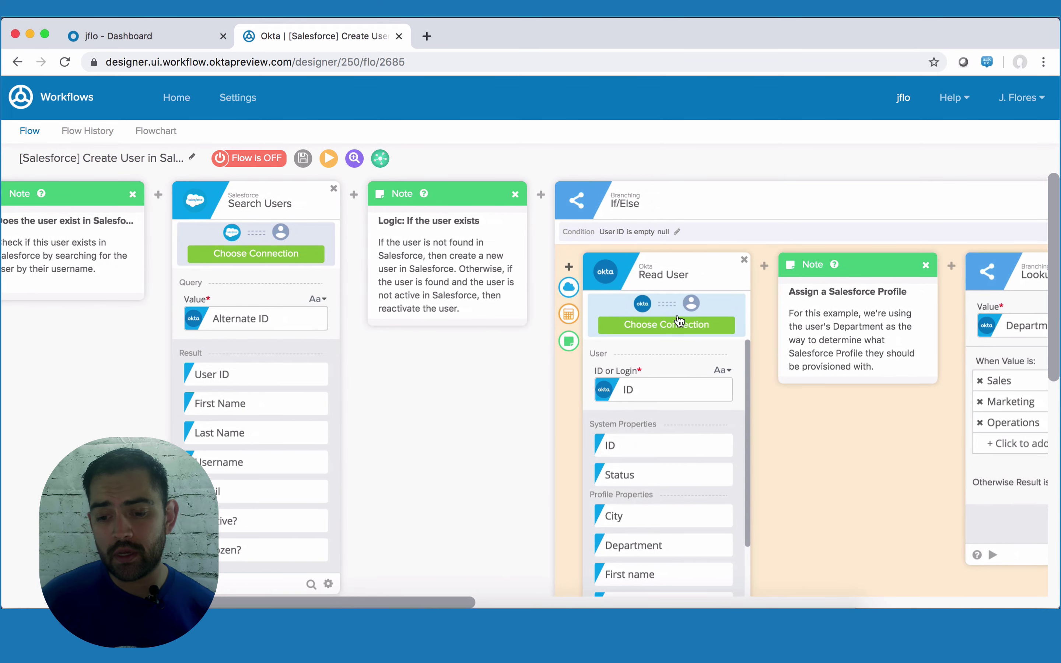
scroll(677, 315, "right", 12)
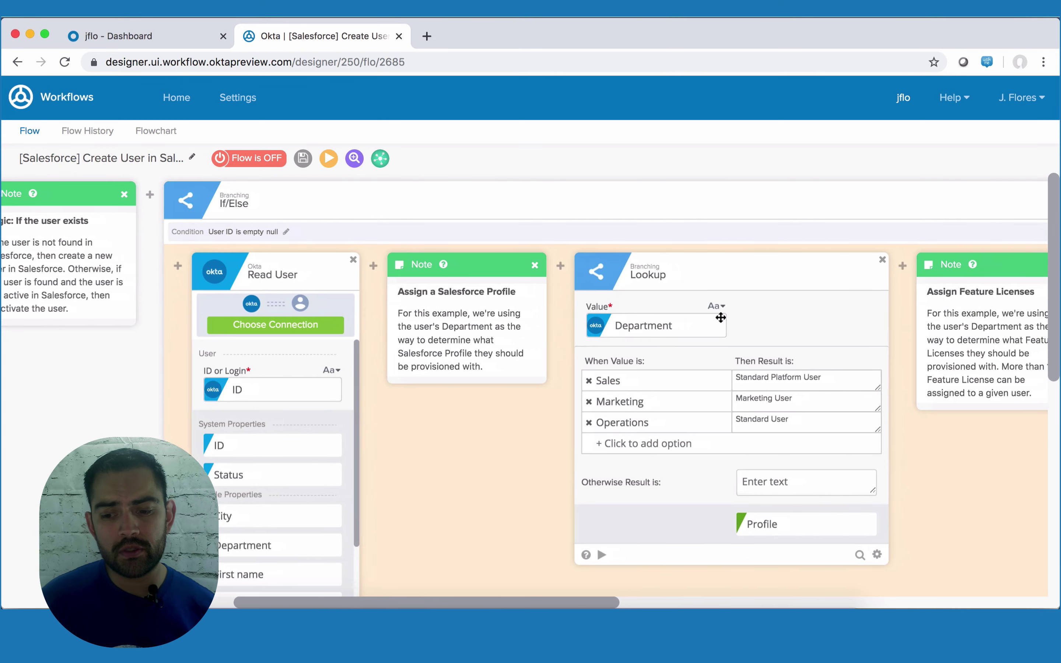
scroll(719, 315, "right", 10)
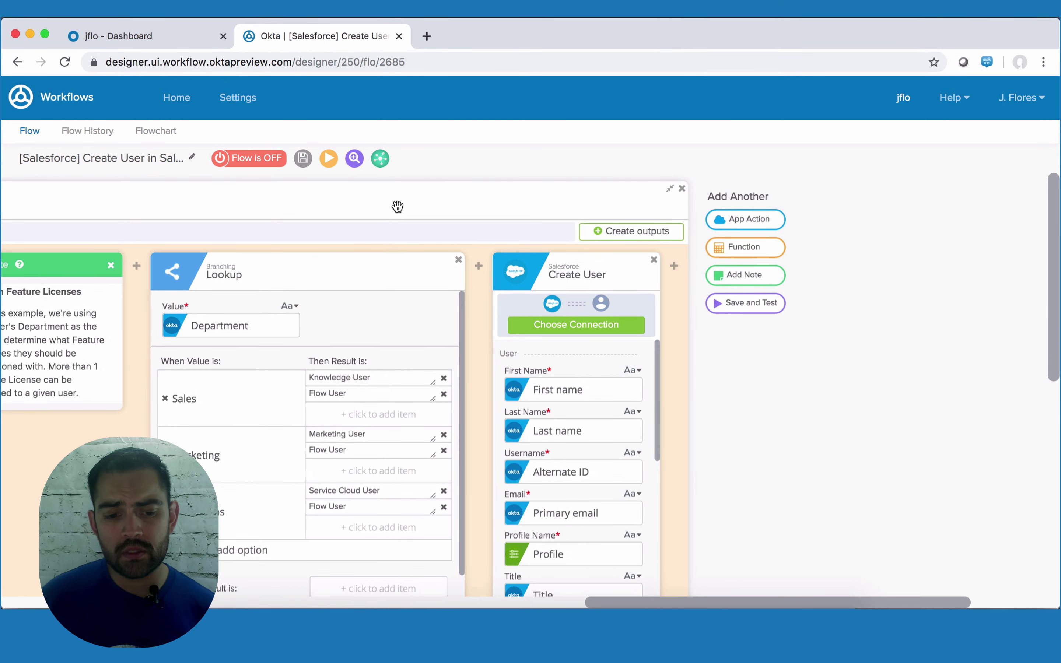
left_click(244, 165)
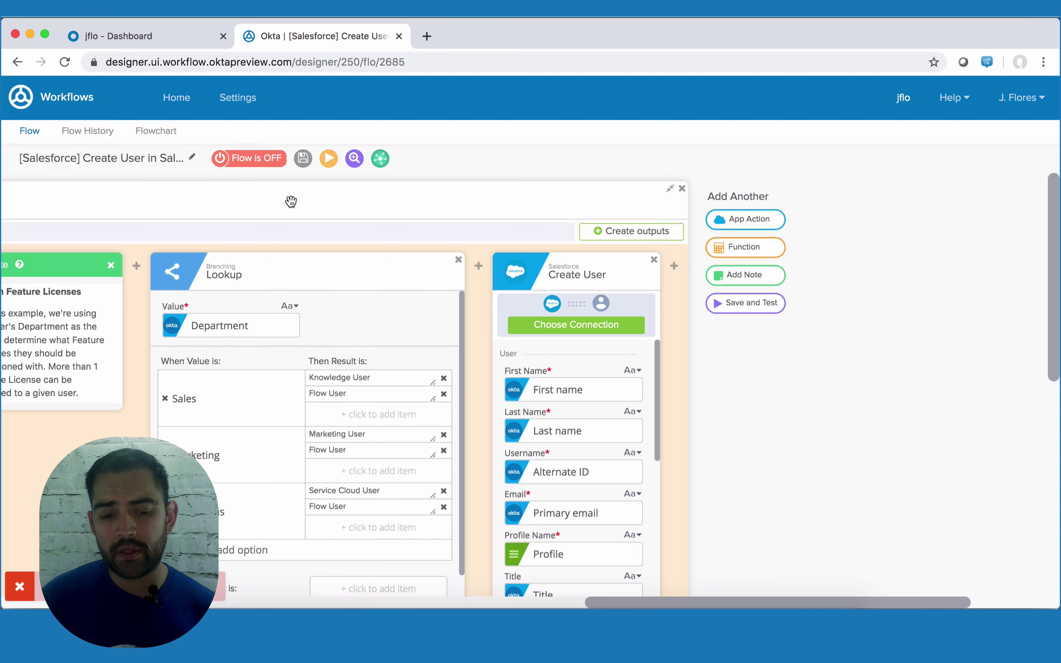
scroll(305, 272, "left", 10)
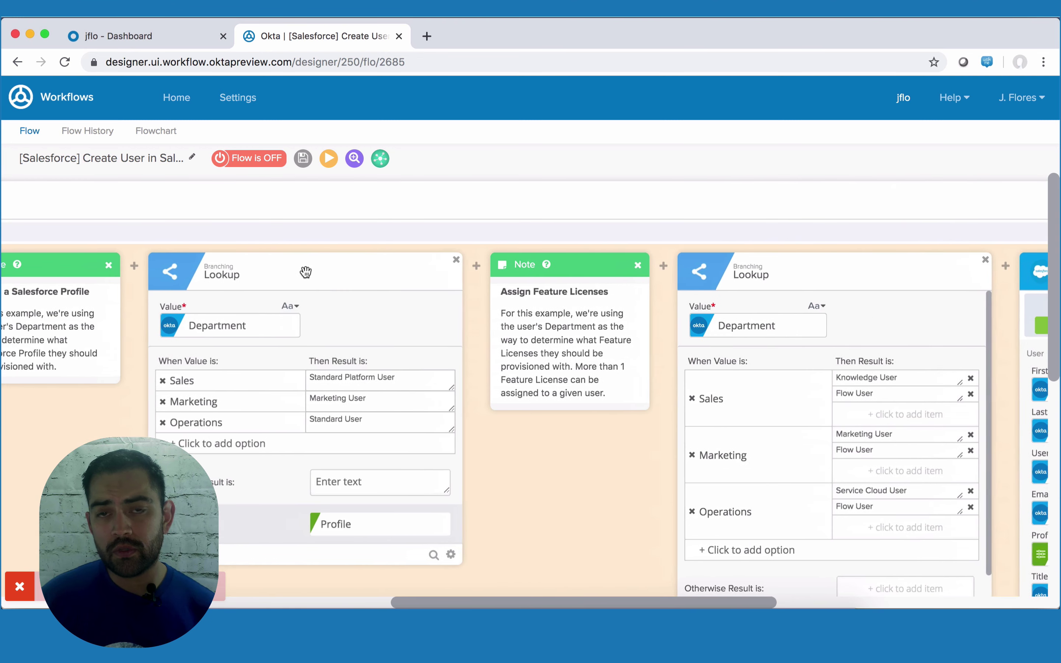
scroll(306, 272, "left", 2)
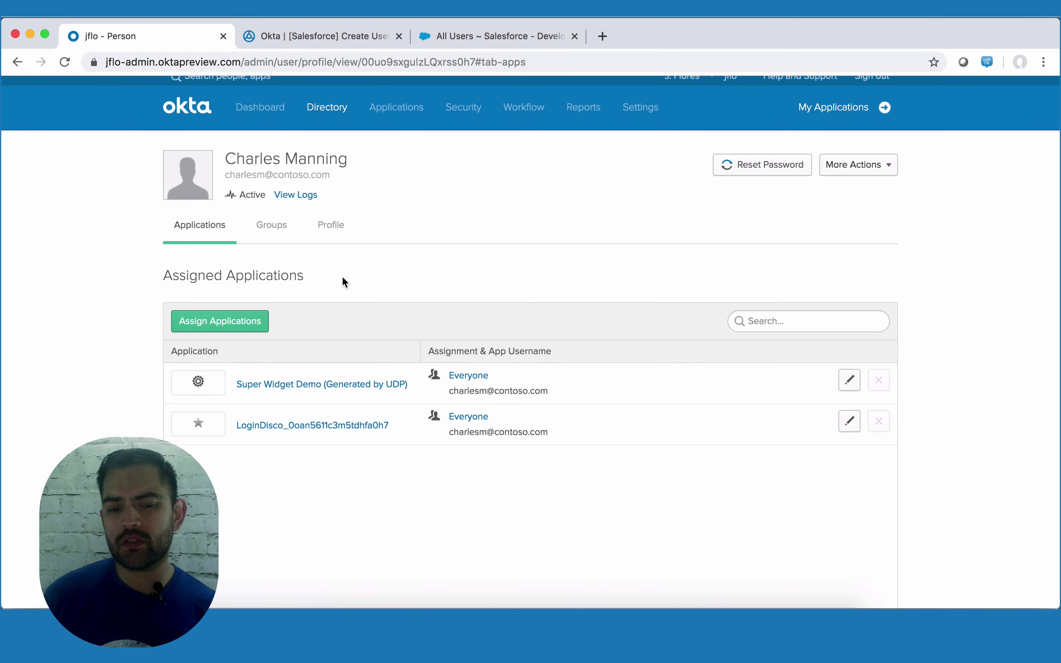
- Review the new user's profile attributes in the Okta Admin Console
left_click(331, 226)
scroll(373, 355, "down", 3)
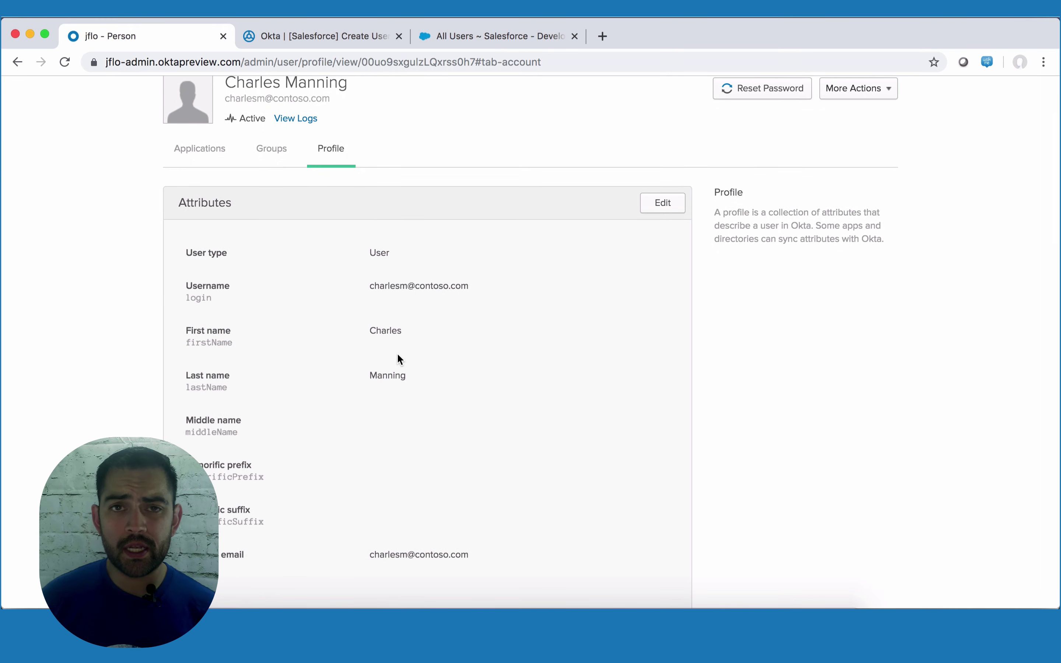
scroll(397, 357, "down", 5)
scroll(373, 432, "down", 20)
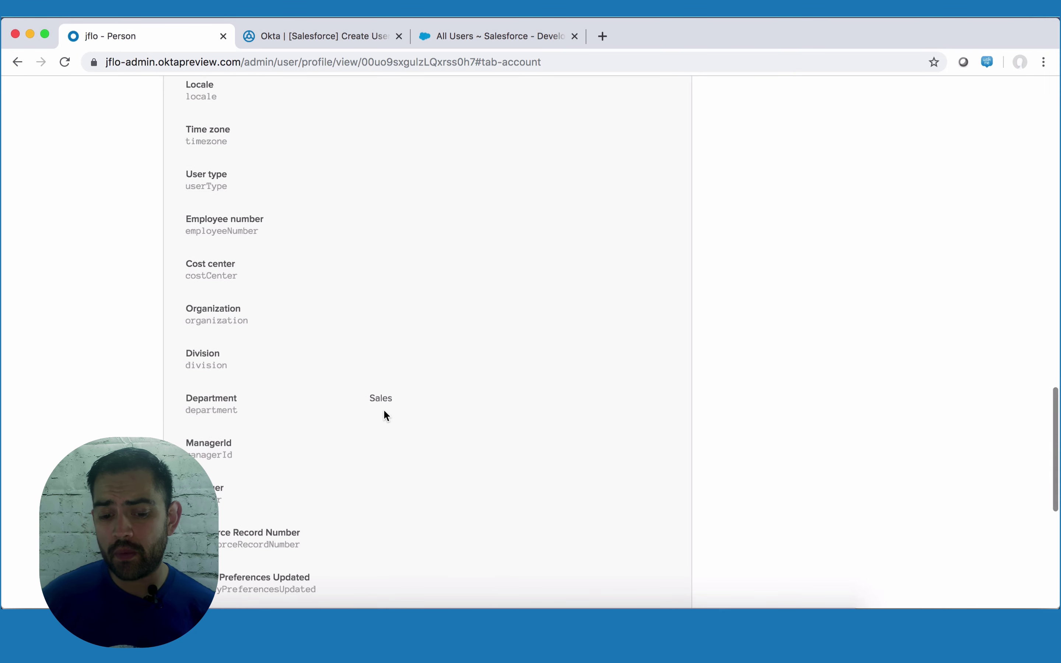
scroll(392, 398, "up", 20)
scroll(392, 398, "up", 15)
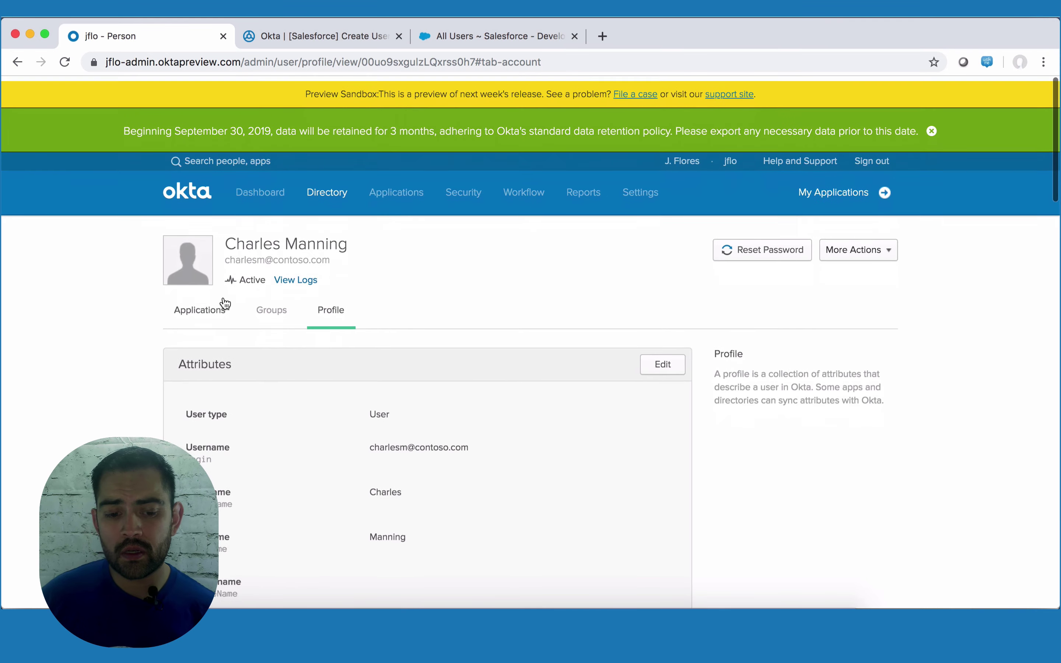
- Assign Salesforce.com to the user individually with Department Sales
left_click(216, 307)
scroll(344, 396, "down", 3)
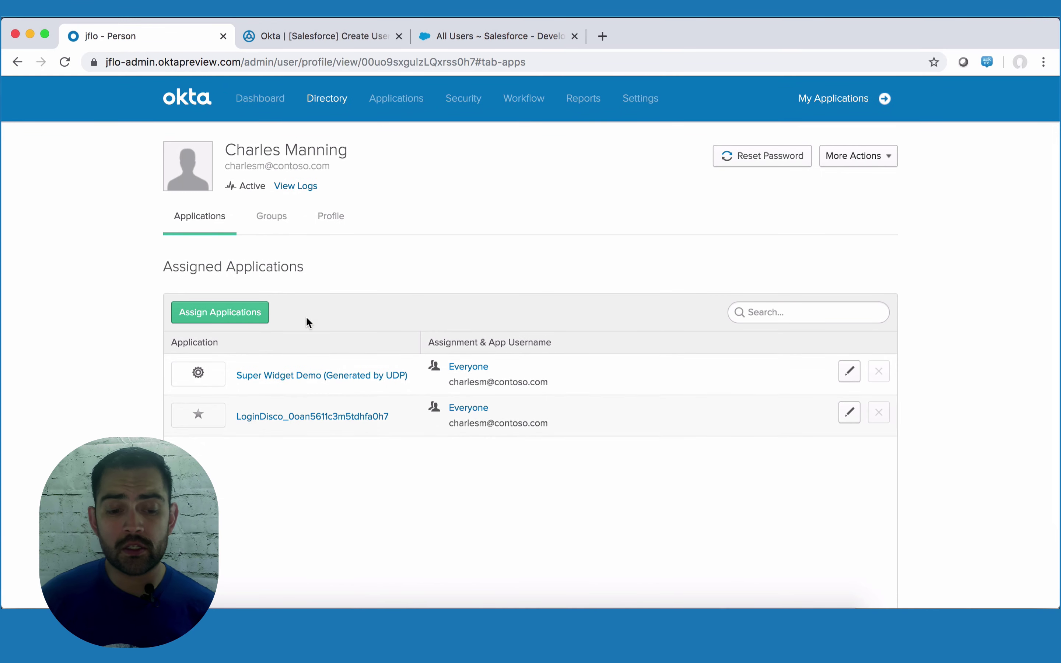
left_click(241, 320)
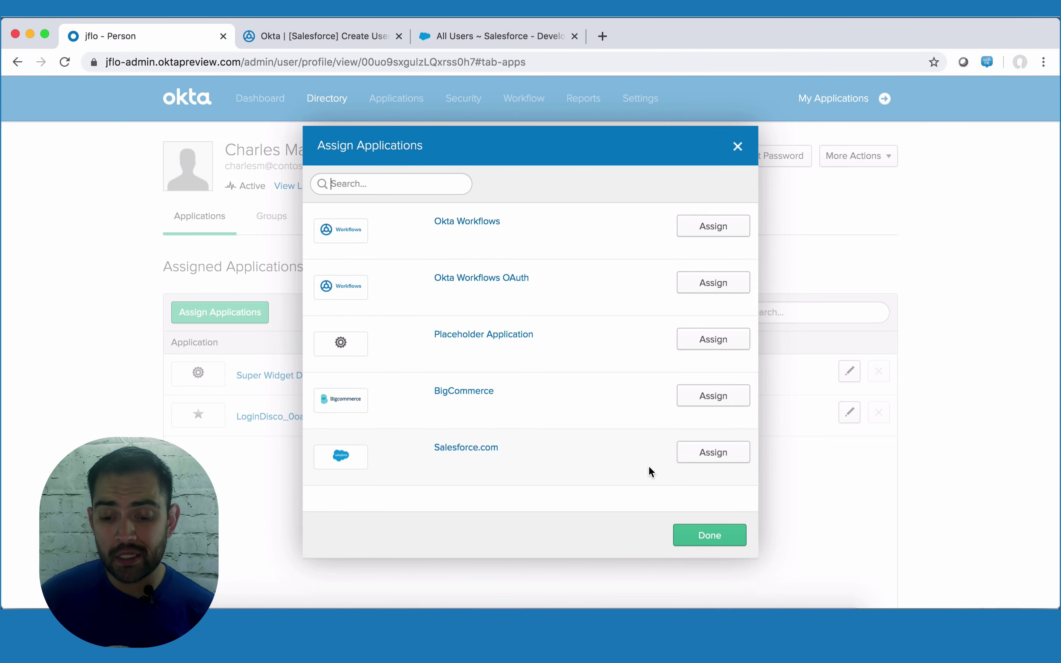
left_click(706, 453)
scroll(501, 351, "down", 5)
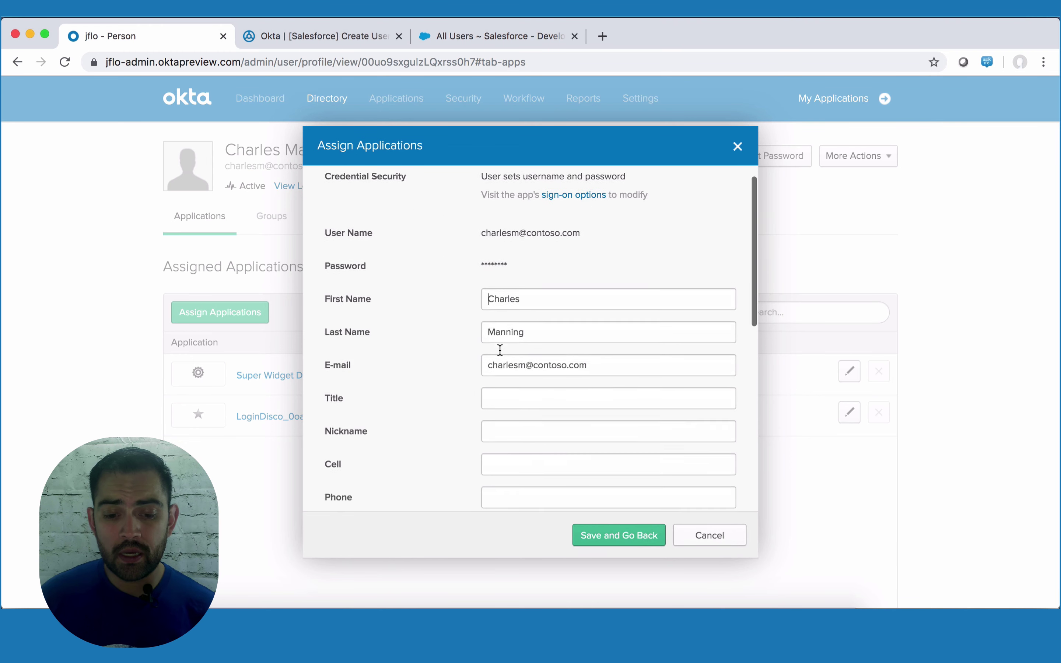
scroll(504, 351, "down", 4)
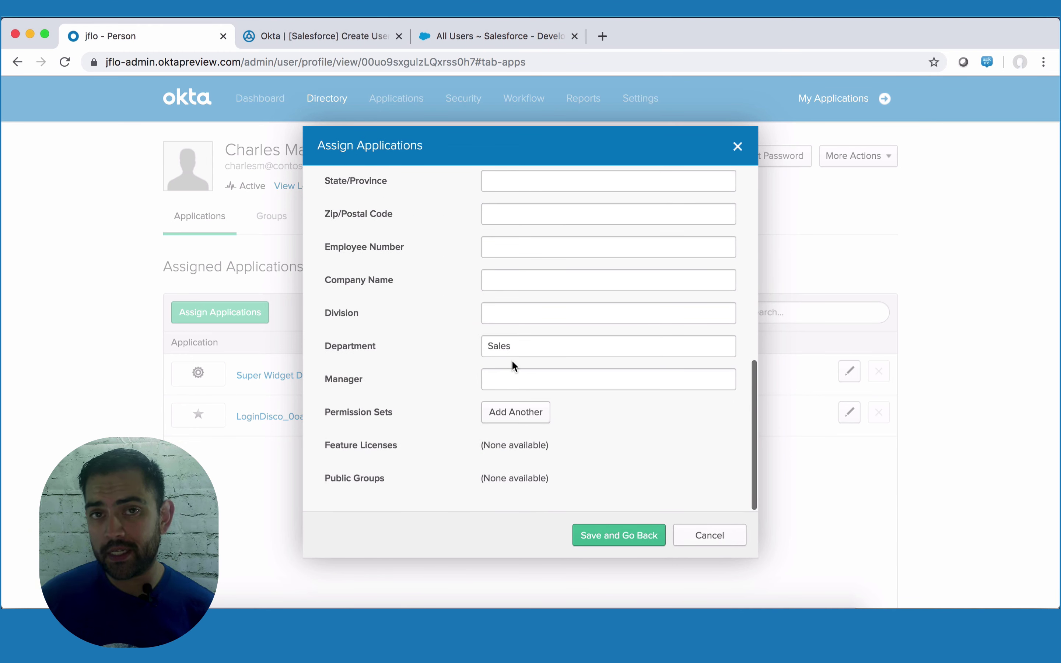
left_click(612, 540)
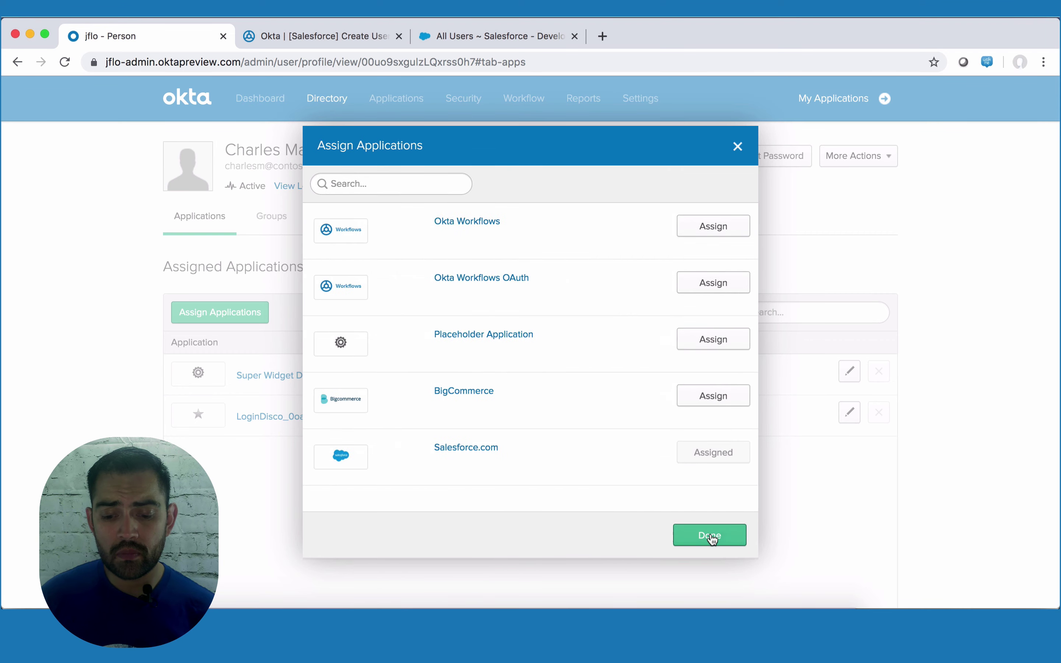
left_click(711, 539)
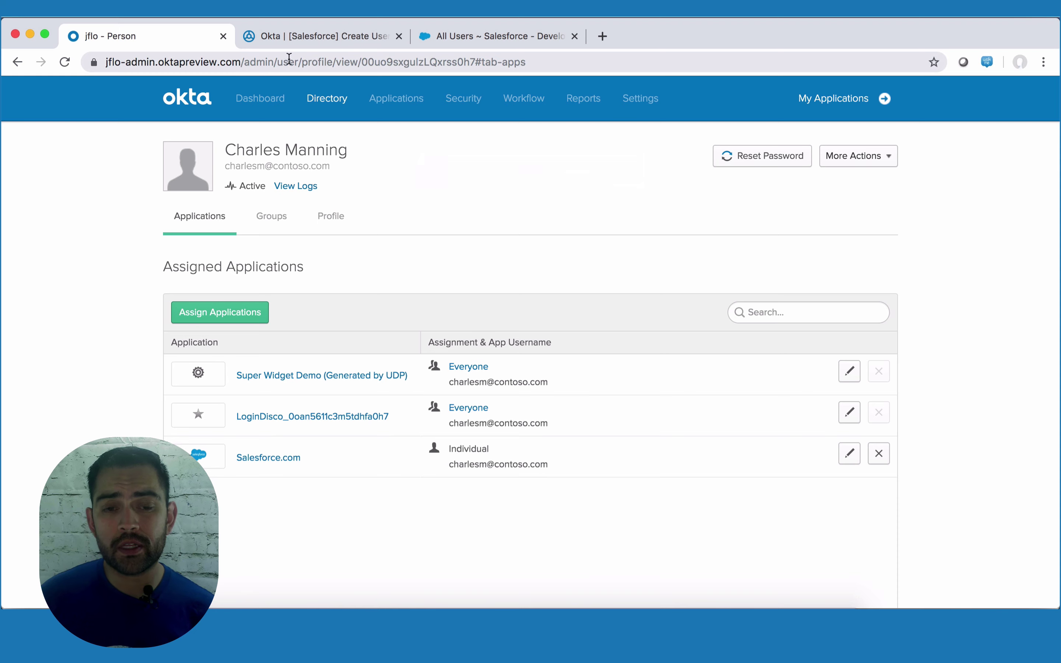
- Confirm in Flow History that the 5:30 PM run succeeded through Create User, then view Salesforce's All Users
left_click(305, 40)
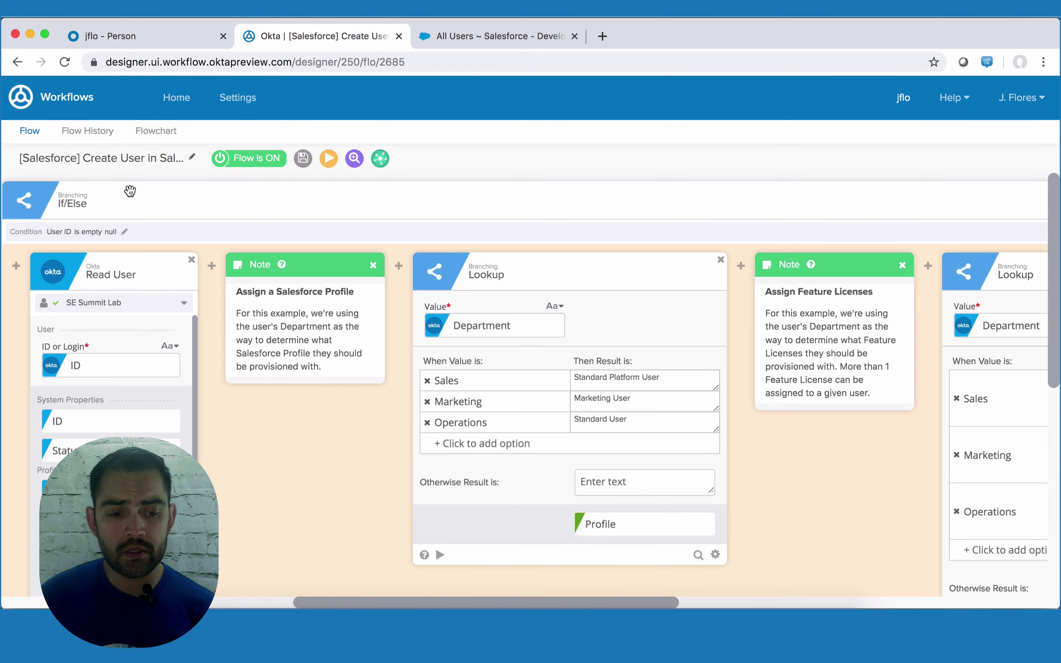
left_click(89, 133)
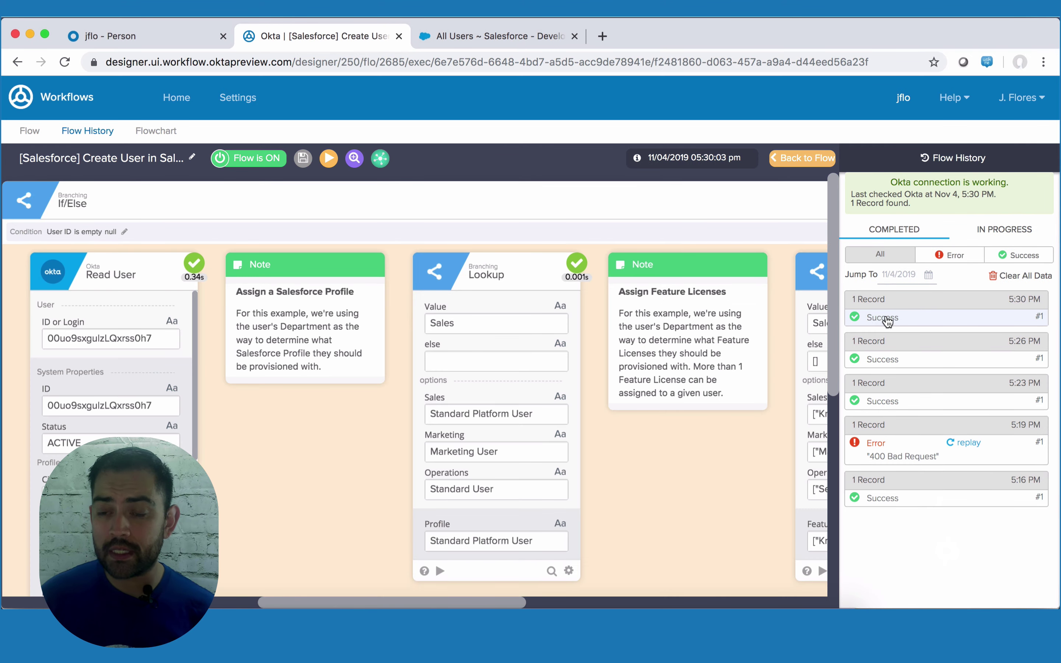
scroll(344, 395, "down", 2)
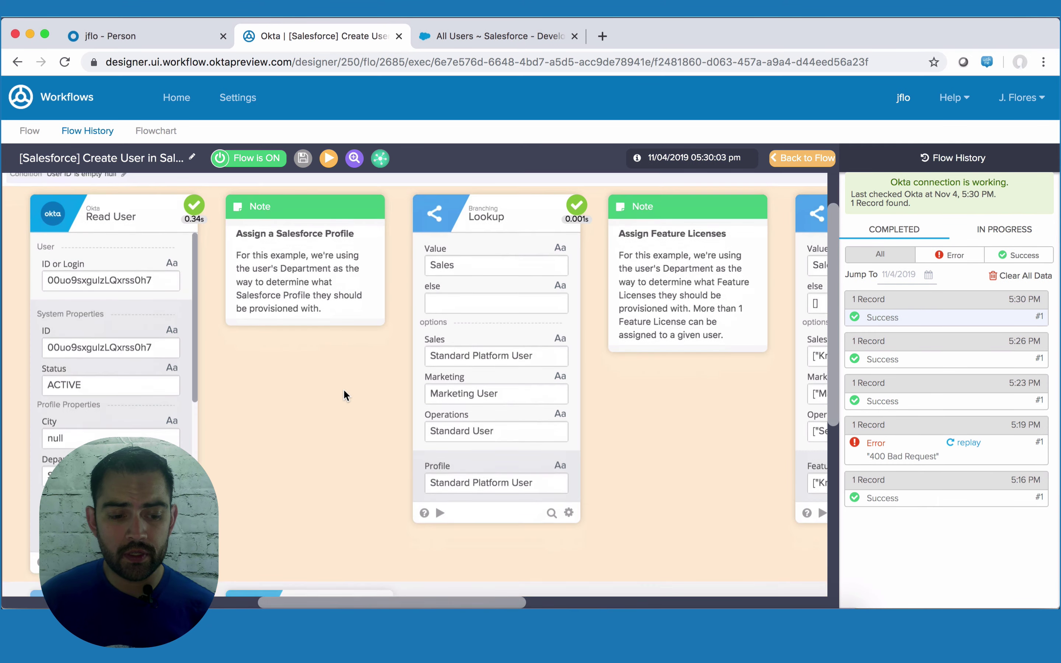
scroll(344, 395, "down", 2)
mouse_move(101, 434)
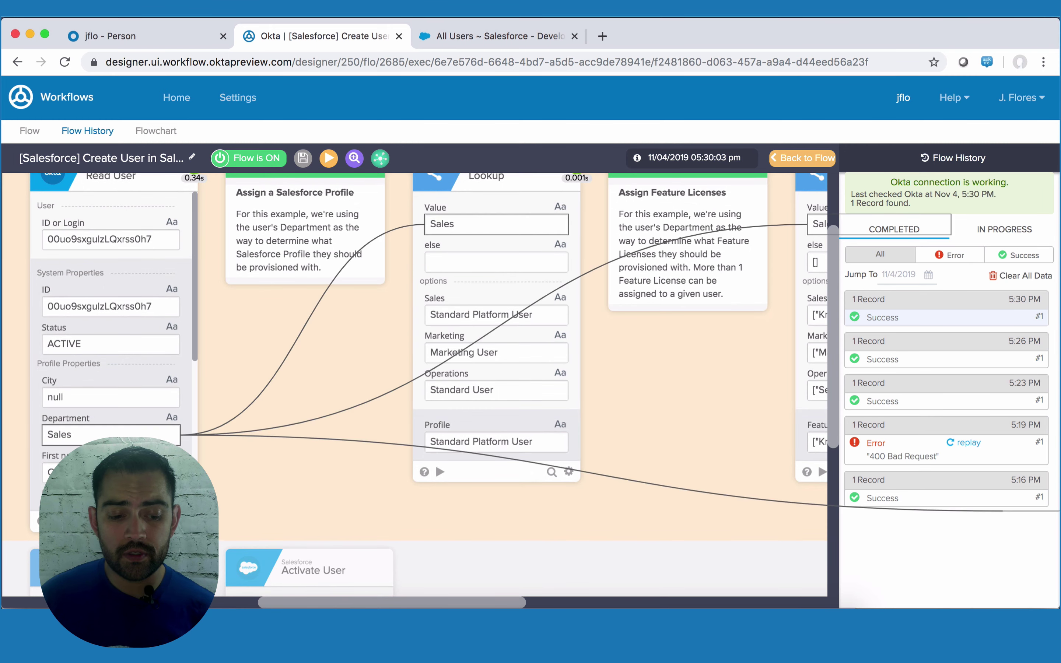
scroll(329, 360, "up", 2)
scroll(329, 360, "right", 3)
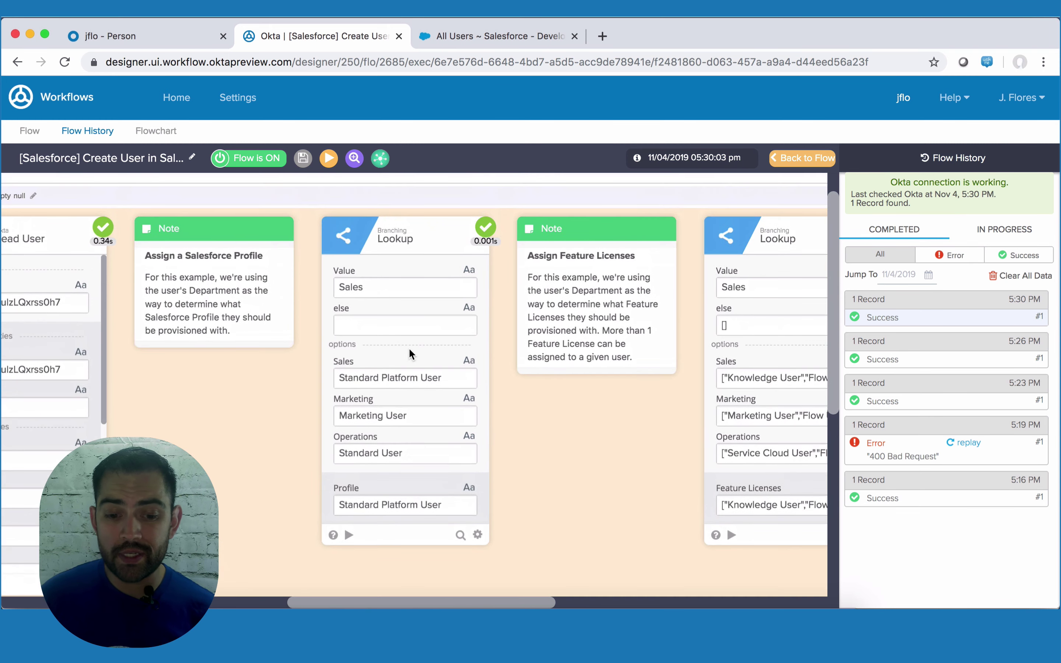
scroll(555, 357, "right", 6)
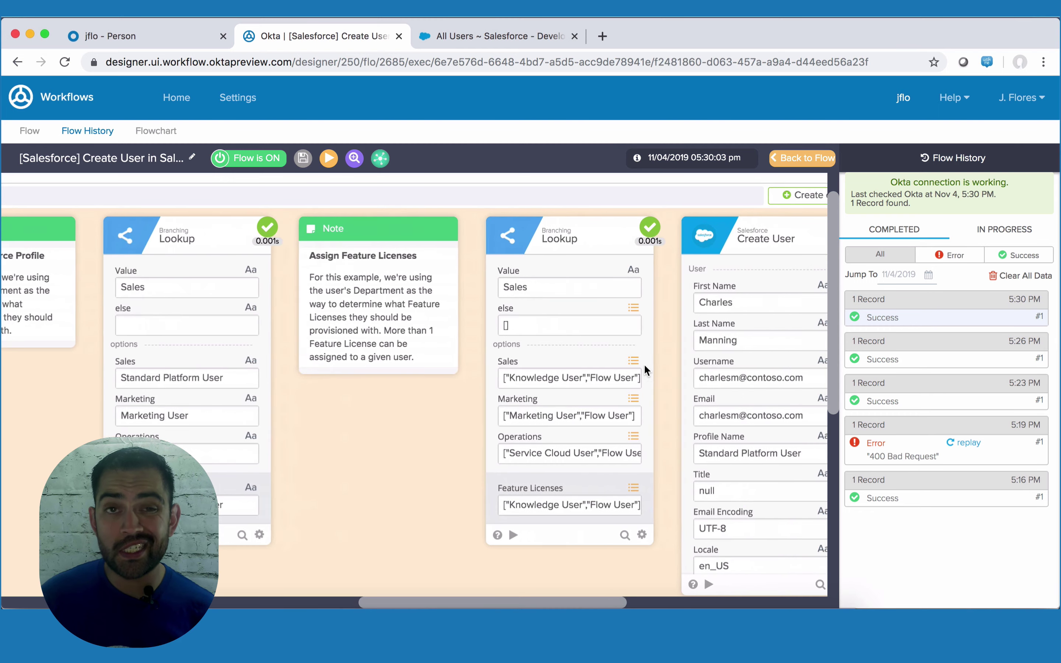
scroll(645, 370, "right", 3)
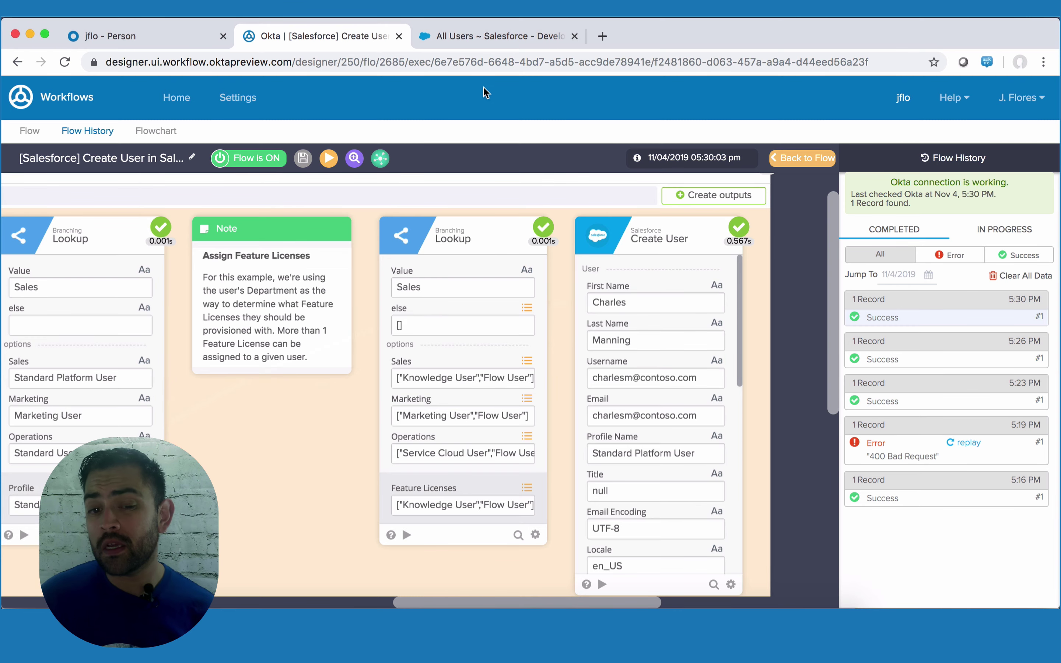
left_click(480, 43)
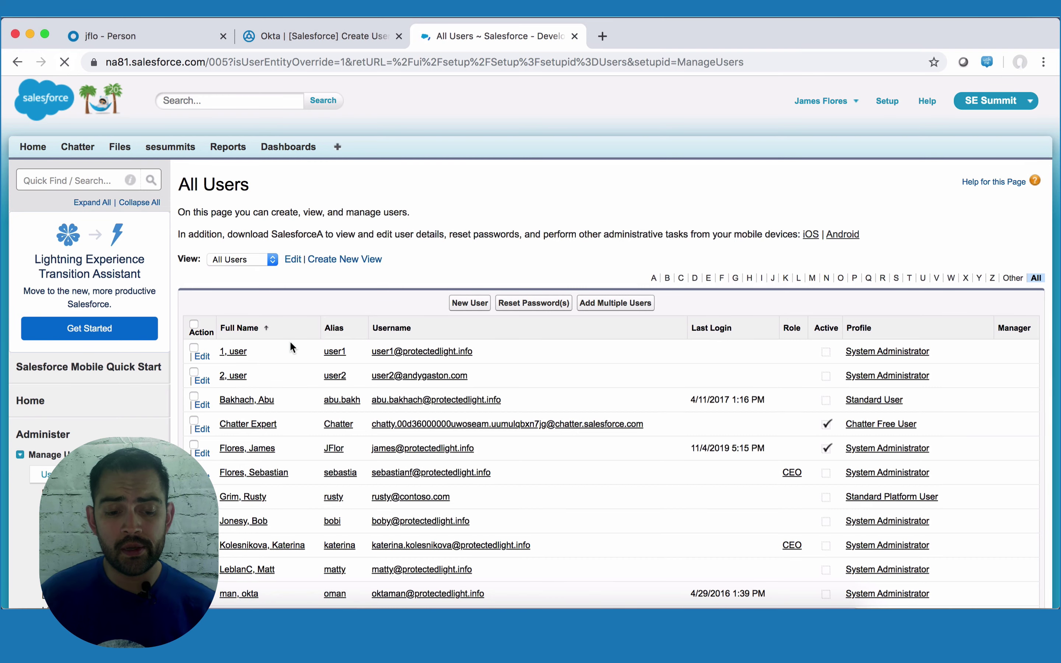
- Find the new user's row in All Users: Standard Platform User profile, Active unchecked
scroll(291, 349, "down", 3)
scroll(290, 345, "down", 5)
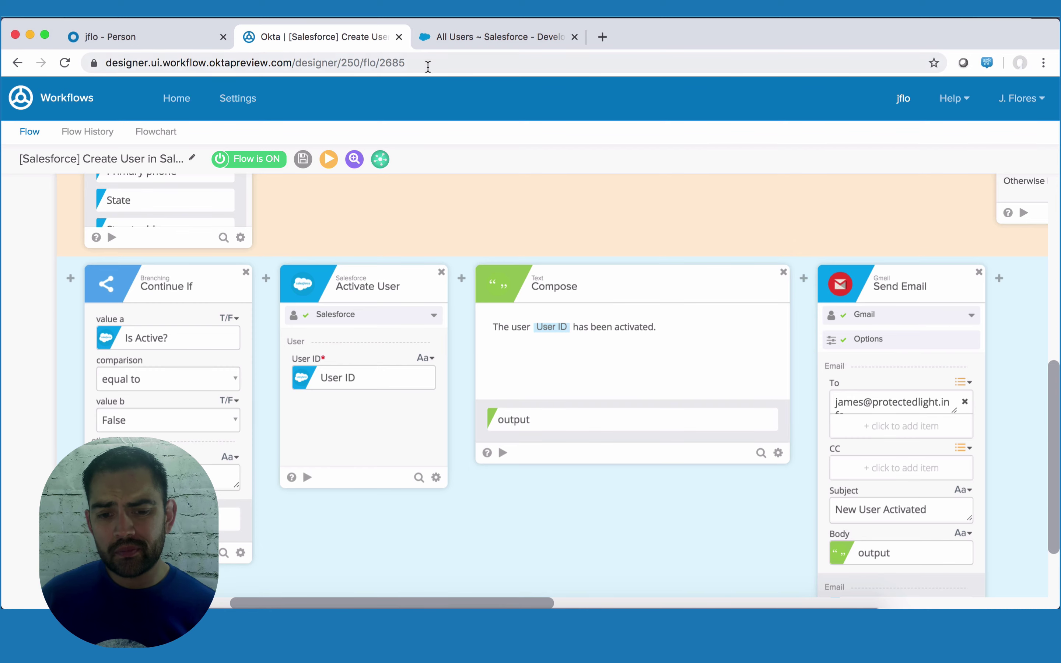
left_click(478, 30)
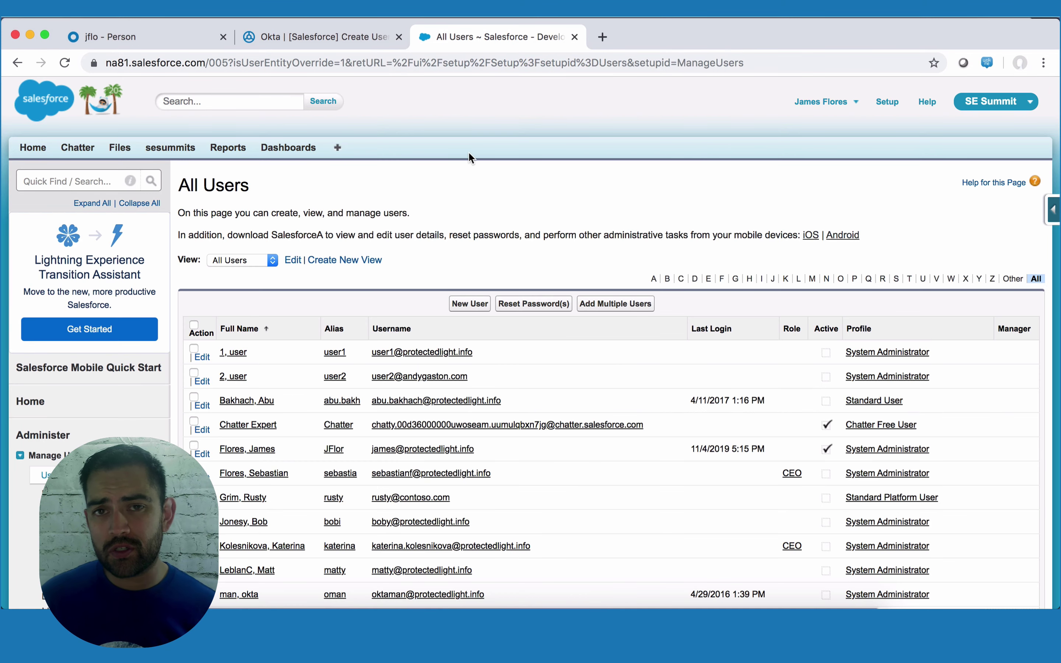
scroll(274, 438, "down", 10)
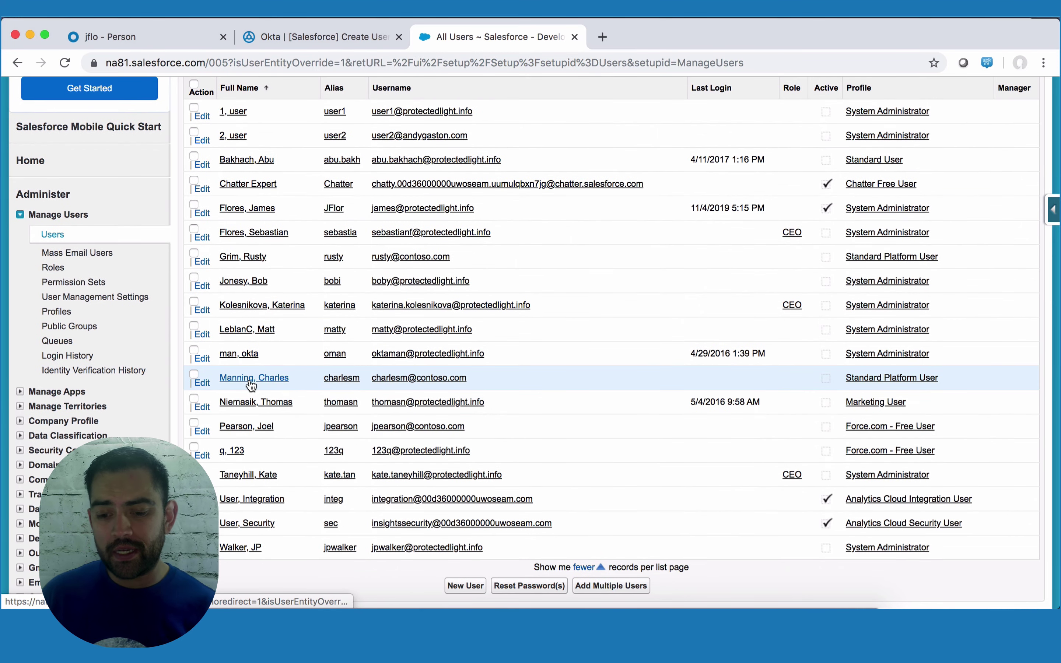
left_click(126, 35)
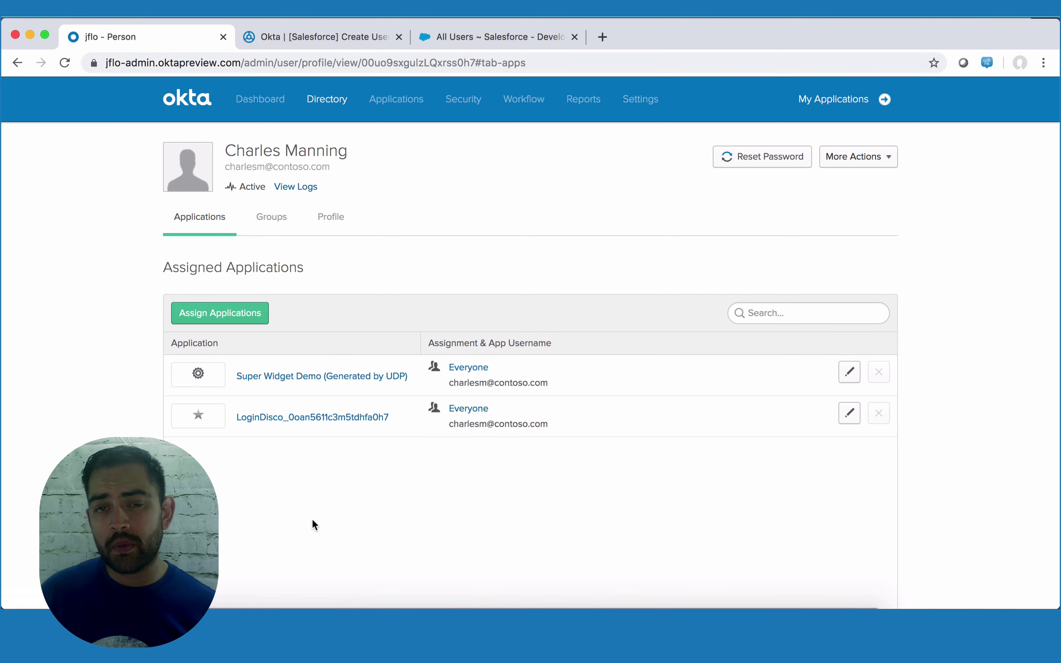
- Reassign Salesforce.com to the user, keeping Department Sales
left_click(263, 312)
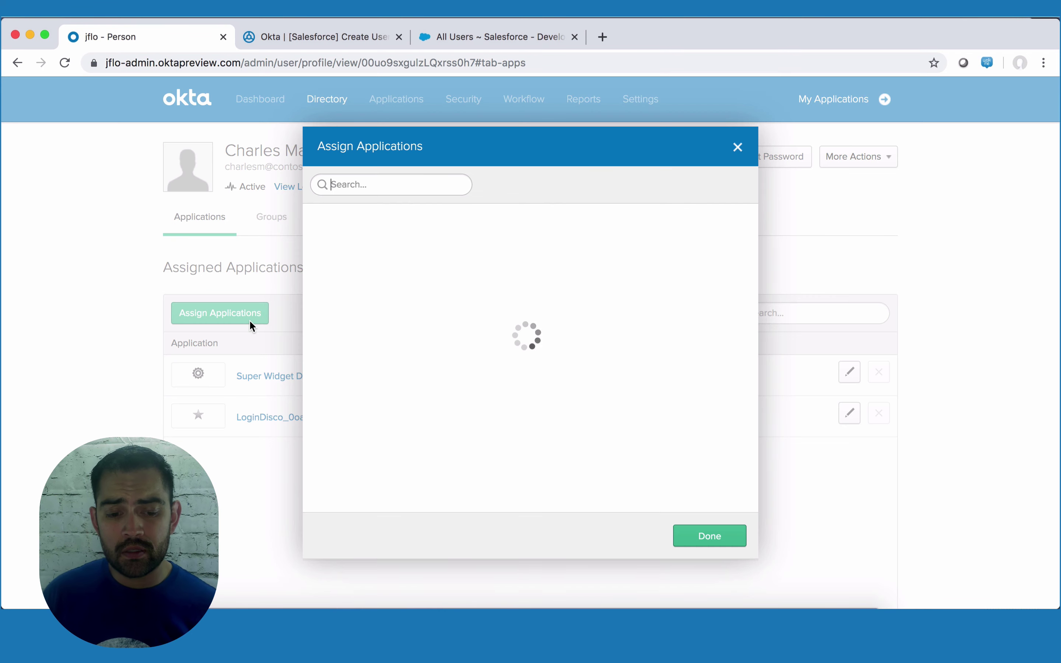
left_click(700, 456)
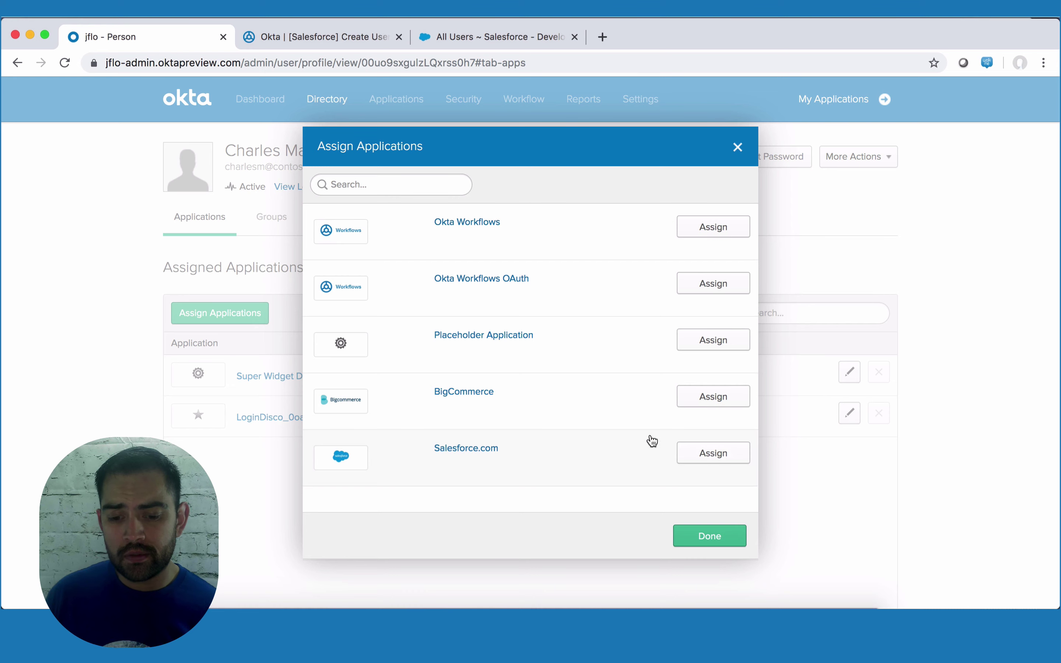
scroll(466, 434, "down", 10)
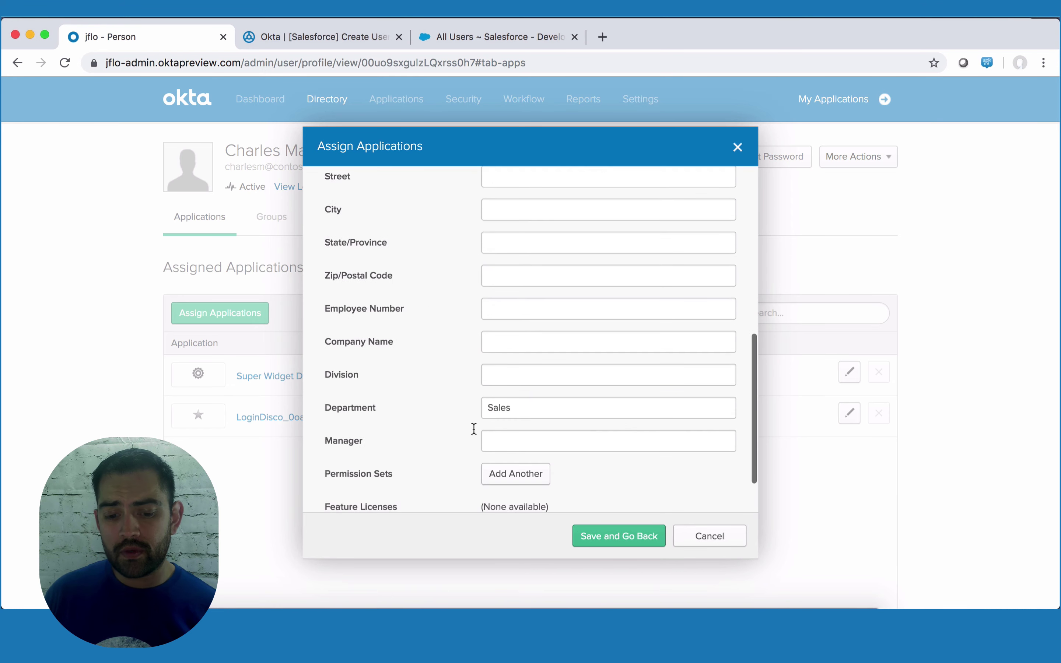
left_click(614, 536)
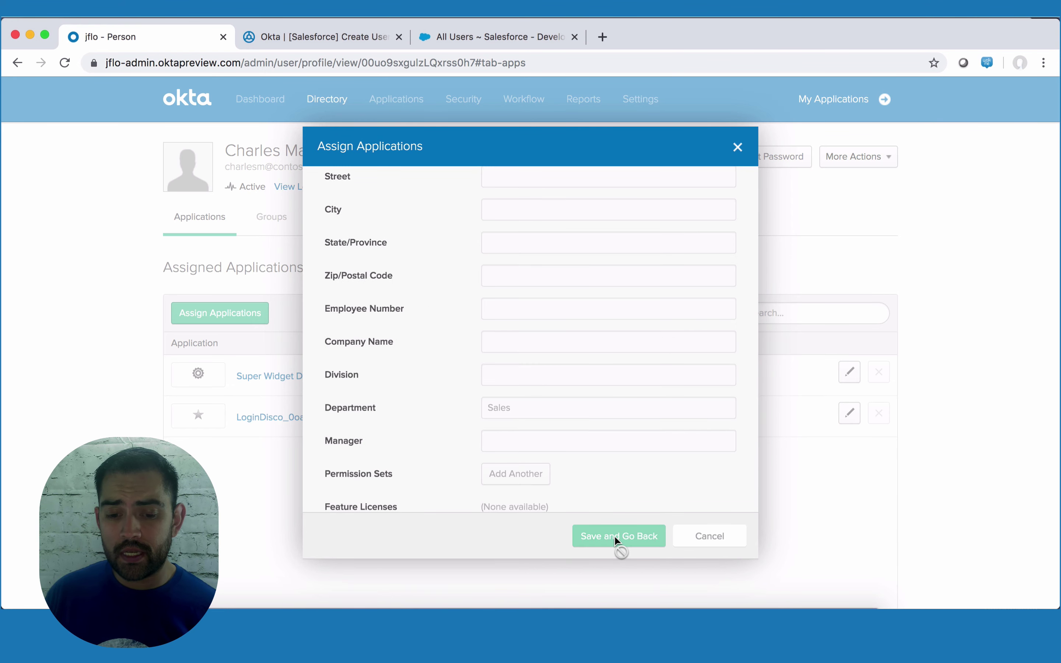
left_click(681, 539)
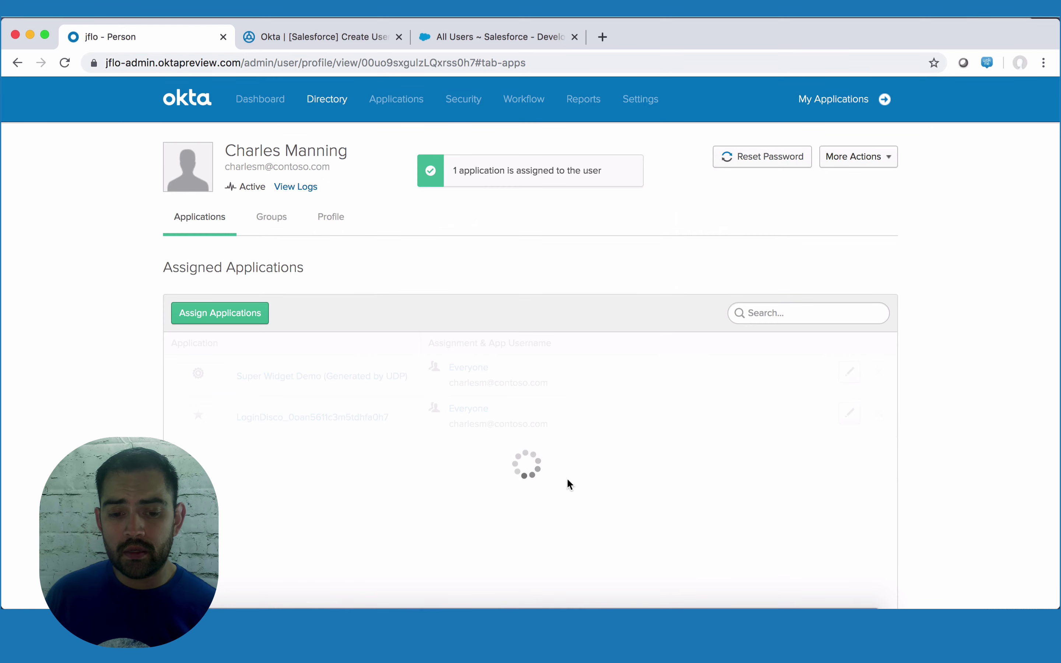
left_click(322, 35)
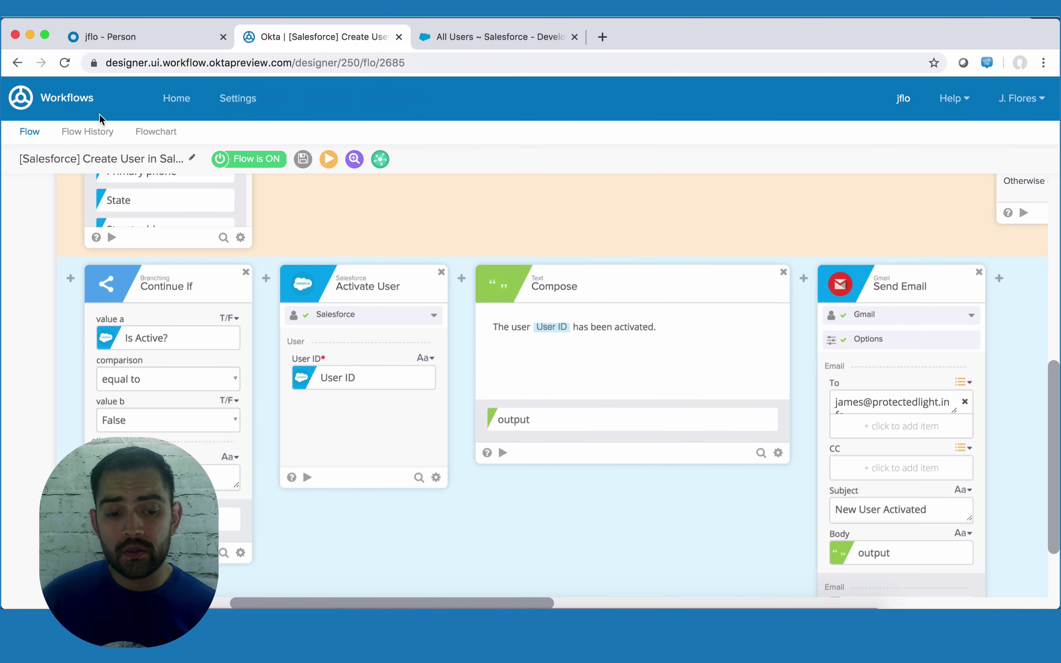
- Inspect the 5:49 run in Flow History showing the user activated and the email sent
left_click(90, 131)
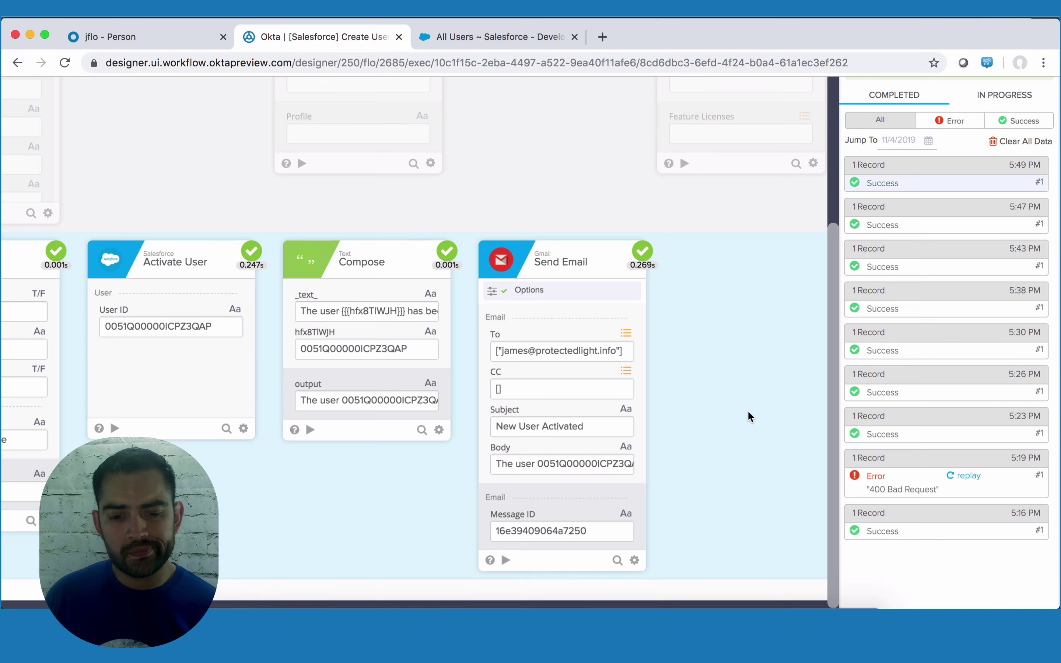
scroll(510, 320, "down", 1)
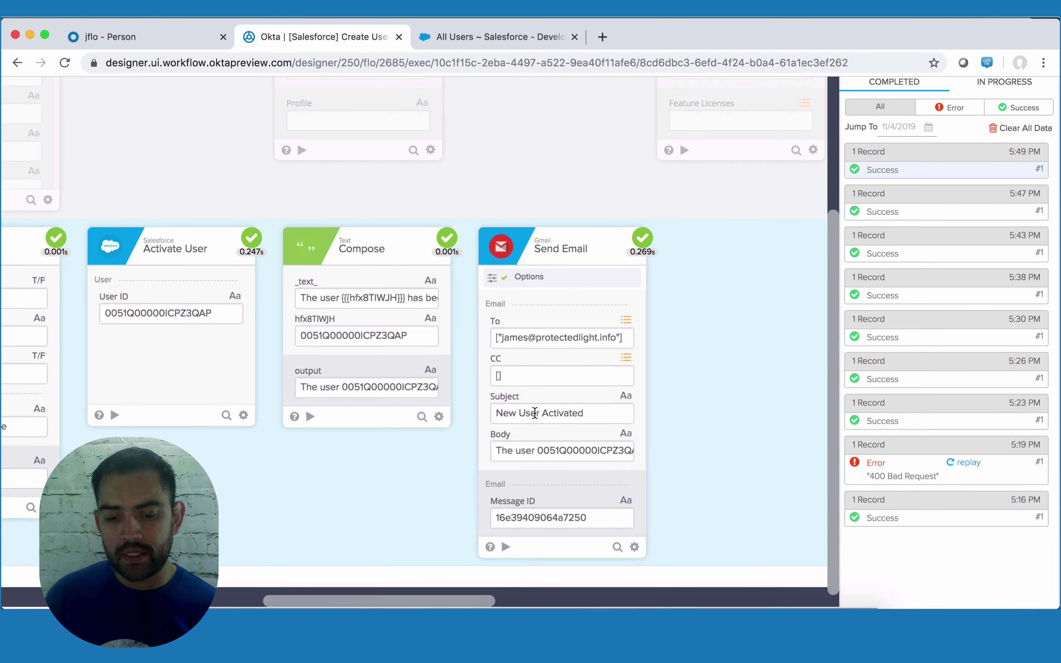
scroll(544, 504, "up", 1)
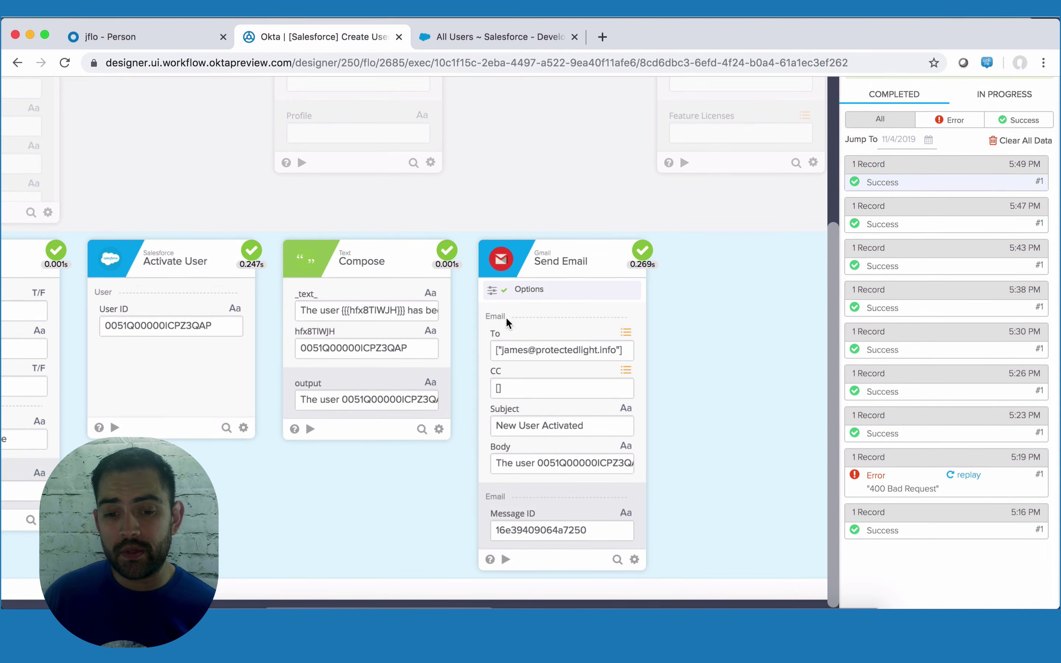
- Reload Salesforce's All Users list to confirm the user is now Active
left_click(531, 39)
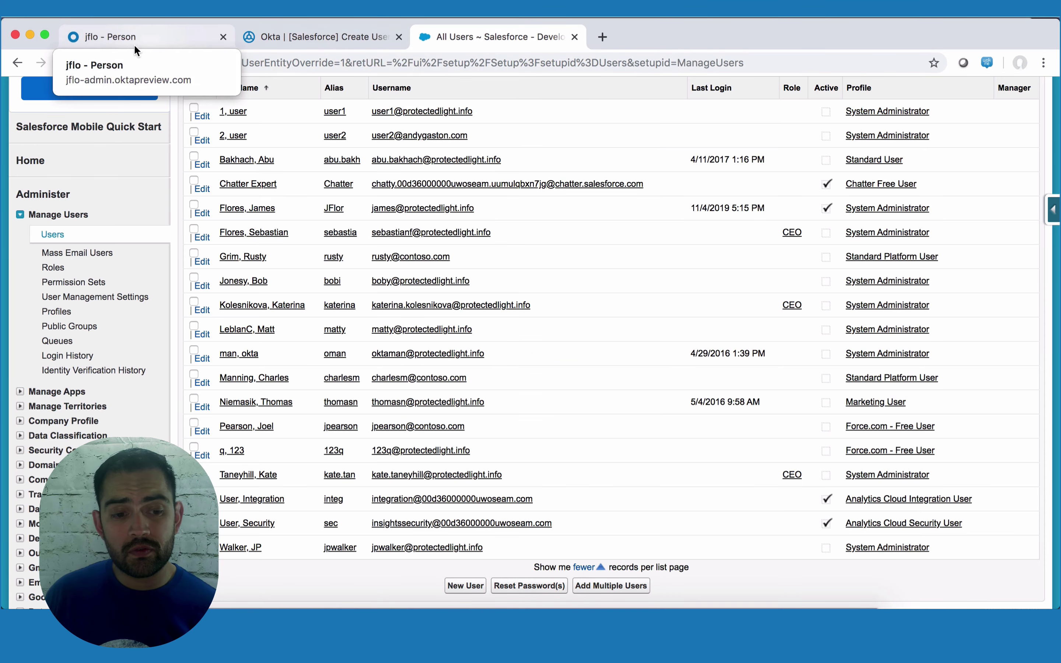
left_click(66, 63)
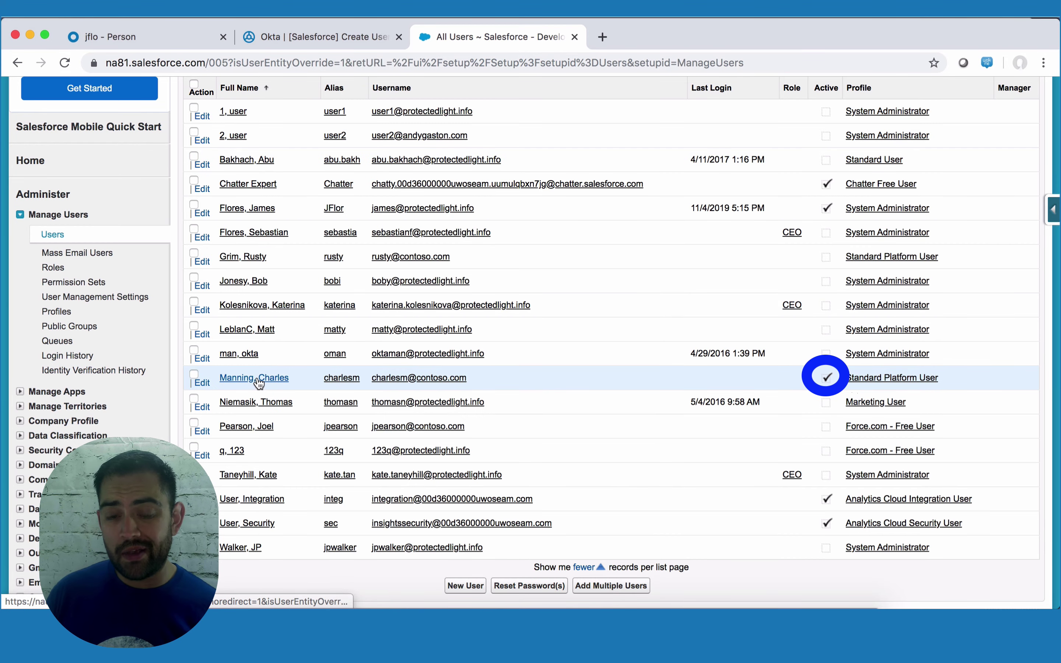
key("super+grave")
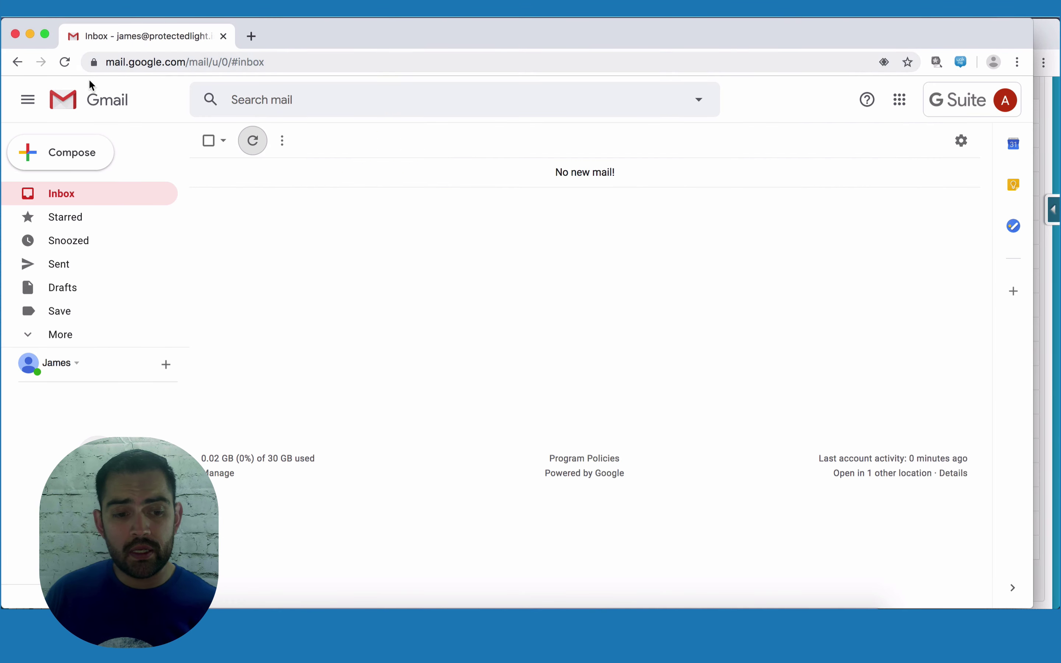
- Refresh the Gmail inbox and open the new 'New User Activated' email
left_click(64, 62)
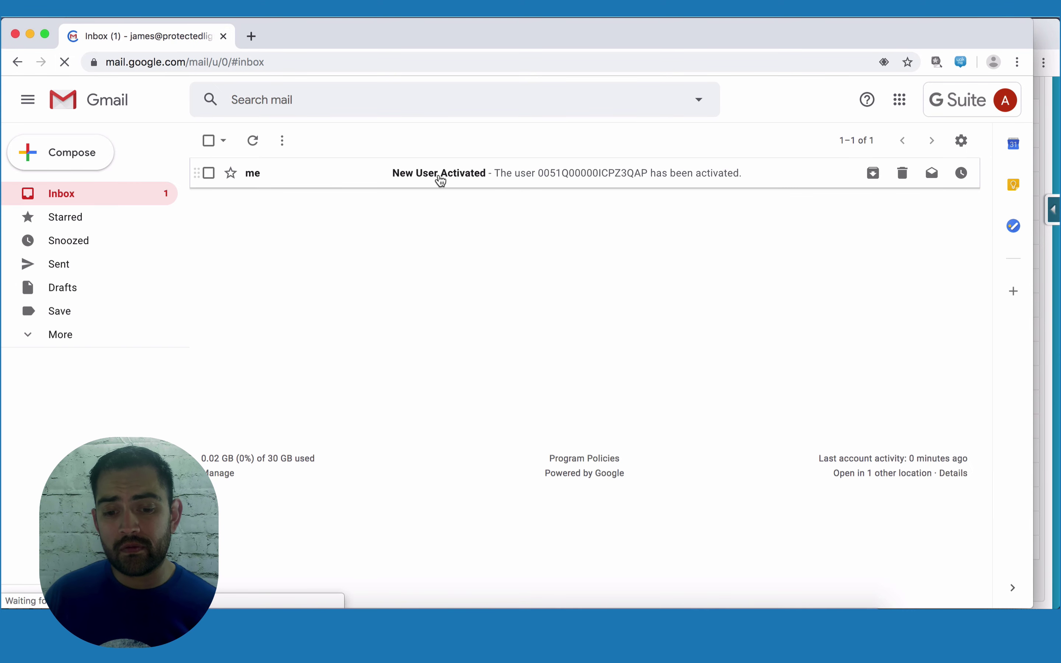
left_click(440, 176)
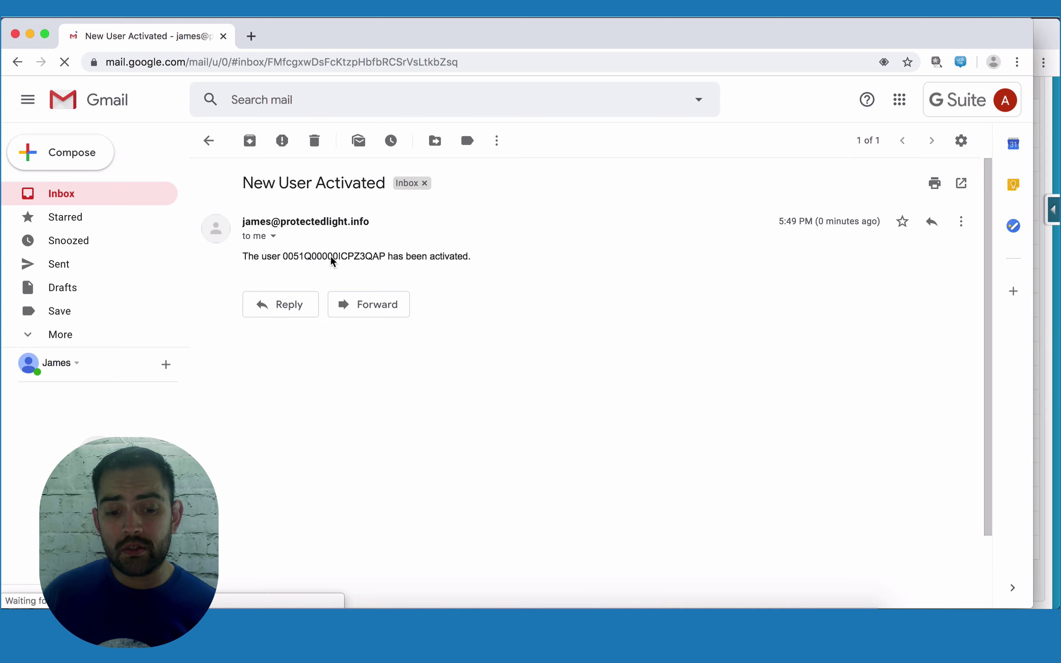